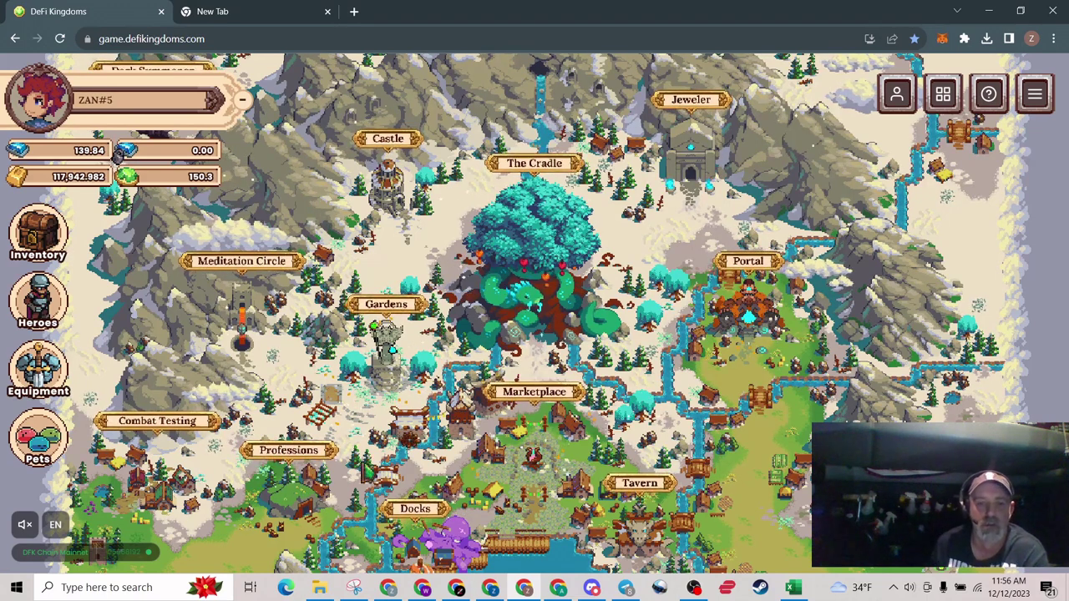
Switch to the Zan DFKH spreadsheet in Google Sheets and look through the hero rows on the 5Z sheet
{"action": "key", "text": "alt+Tab"}
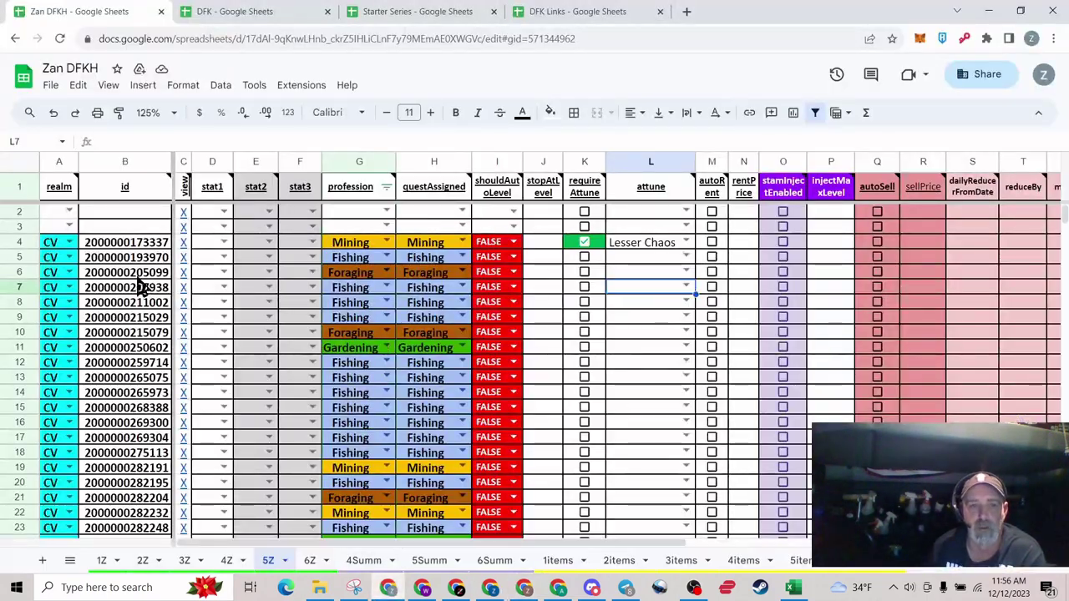
{"action": "scroll", "coordinate": [426, 325], "scroll_direction": "down", "scroll_amount": 6}
{"action": "scroll", "coordinate": [428, 383], "scroll_direction": "down", "scroll_amount": 20}
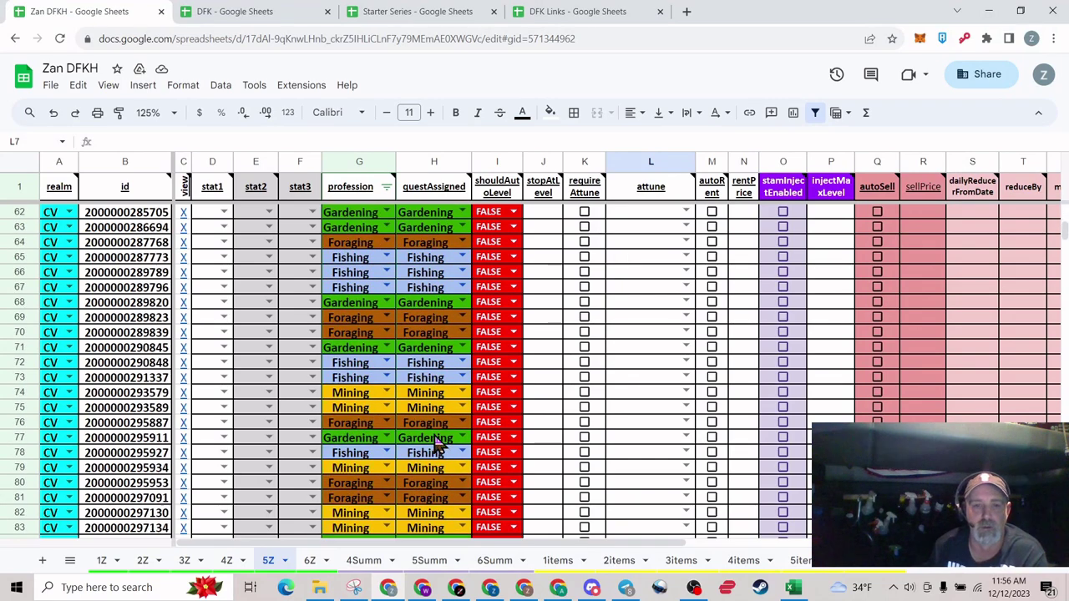
{"action": "scroll", "coordinate": [401, 443], "scroll_direction": "down", "scroll_amount": 20}
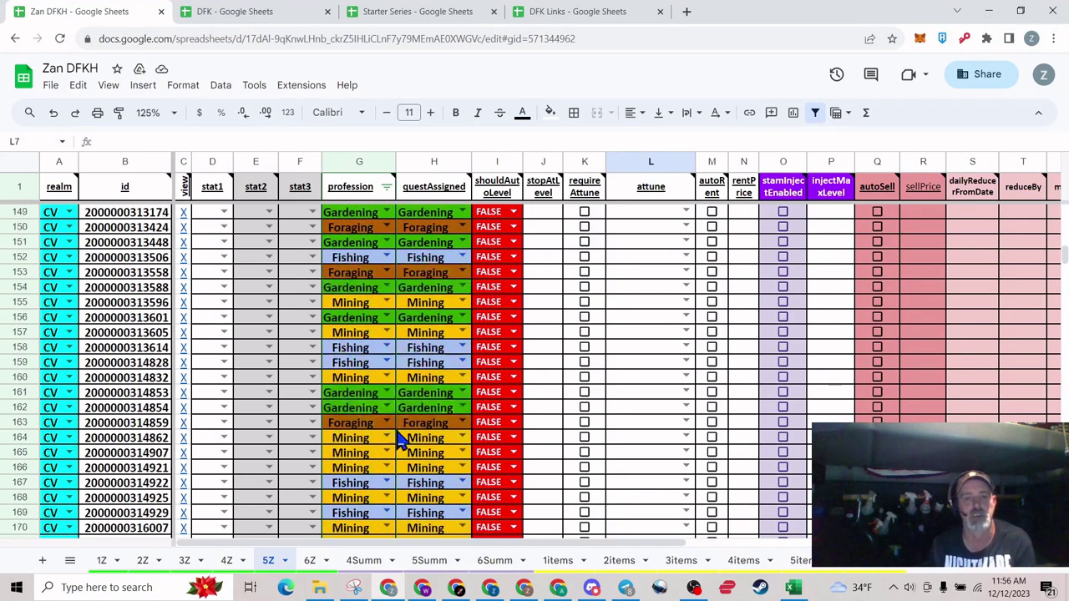
{"action": "scroll", "coordinate": [397, 443], "scroll_direction": "up", "scroll_amount": 20}
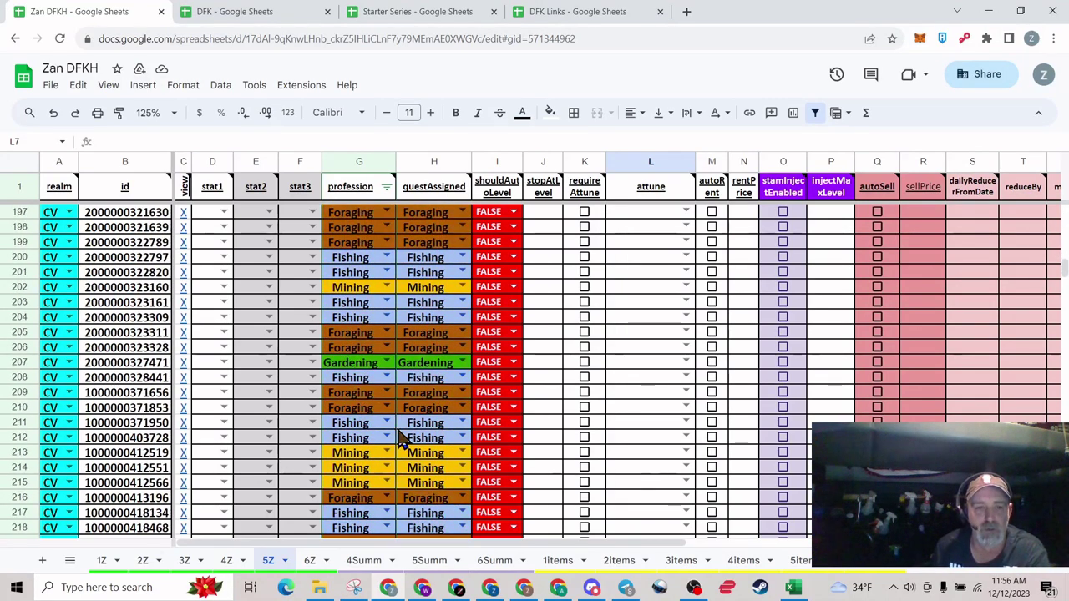
{"action": "scroll", "coordinate": [394, 399], "scroll_direction": "up", "scroll_amount": 20}
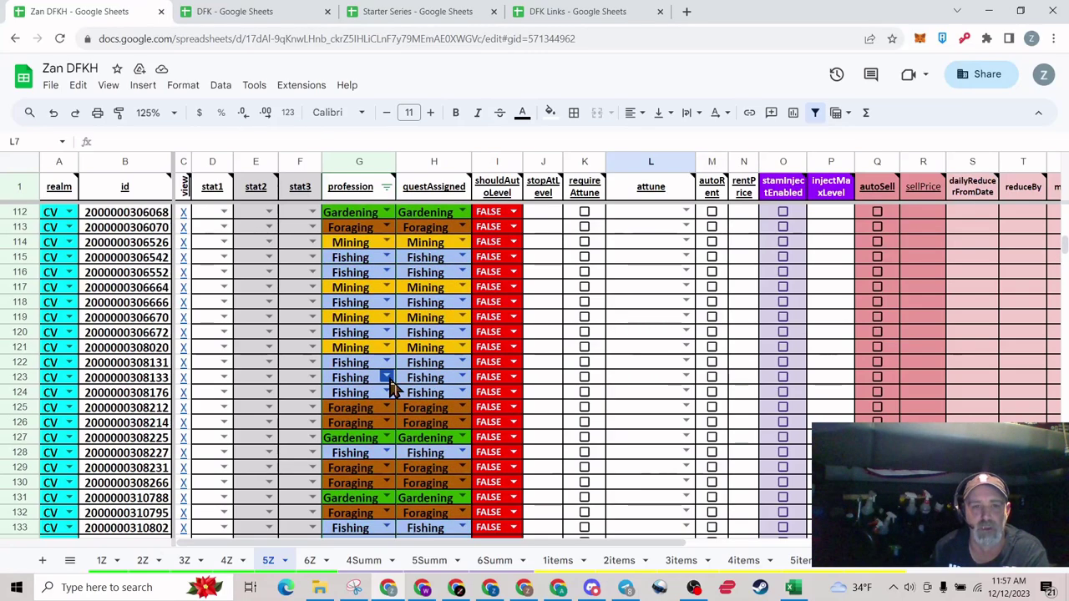
{"action": "scroll", "coordinate": [398, 342], "scroll_direction": "up", "scroll_amount": 15}
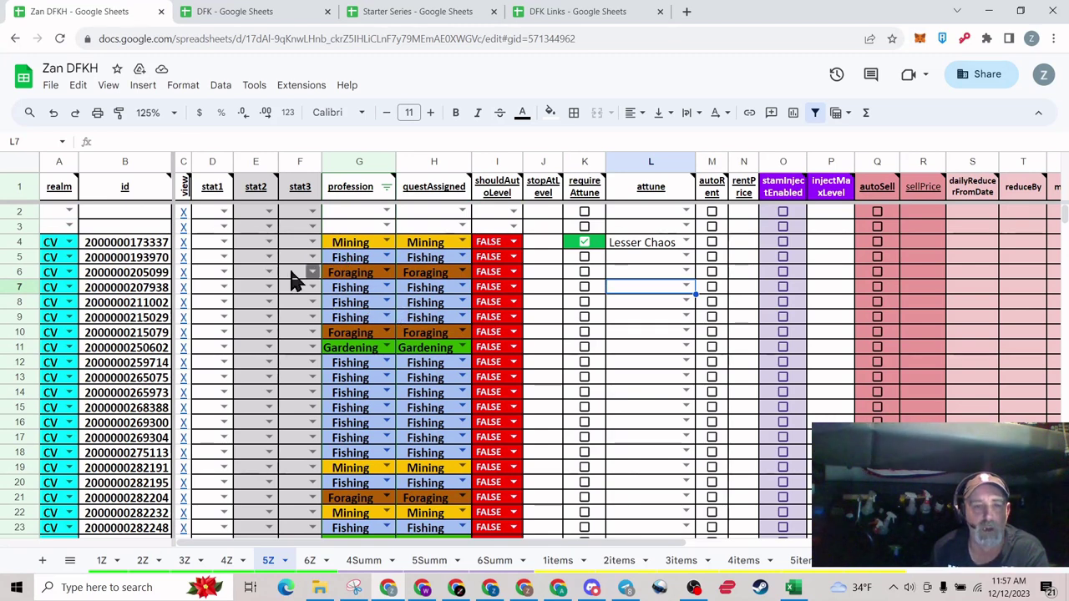
Clear the profession and questAssigned cells in row 17 of the 5Z sheet
{"action": "left_click", "coordinate": [350, 442]}
{"action": "key", "text": "Delete"}
{"action": "left_click", "coordinate": [435, 443]}
{"action": "key", "text": "Delete"}
{"action": "left_click", "coordinate": [123, 364]}
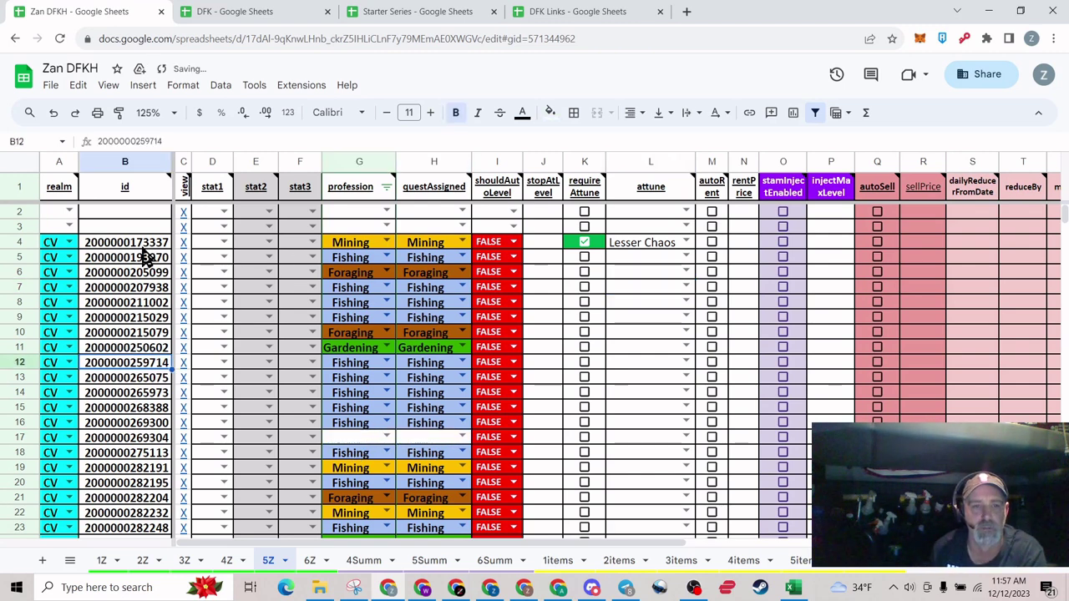
Clear all realm and id entries in the range A4:B258
{"action": "left_click", "coordinate": [52, 244]}
{"action": "left_click_drag", "start_coordinate": [52, 244], "coordinate": [112, 247]}
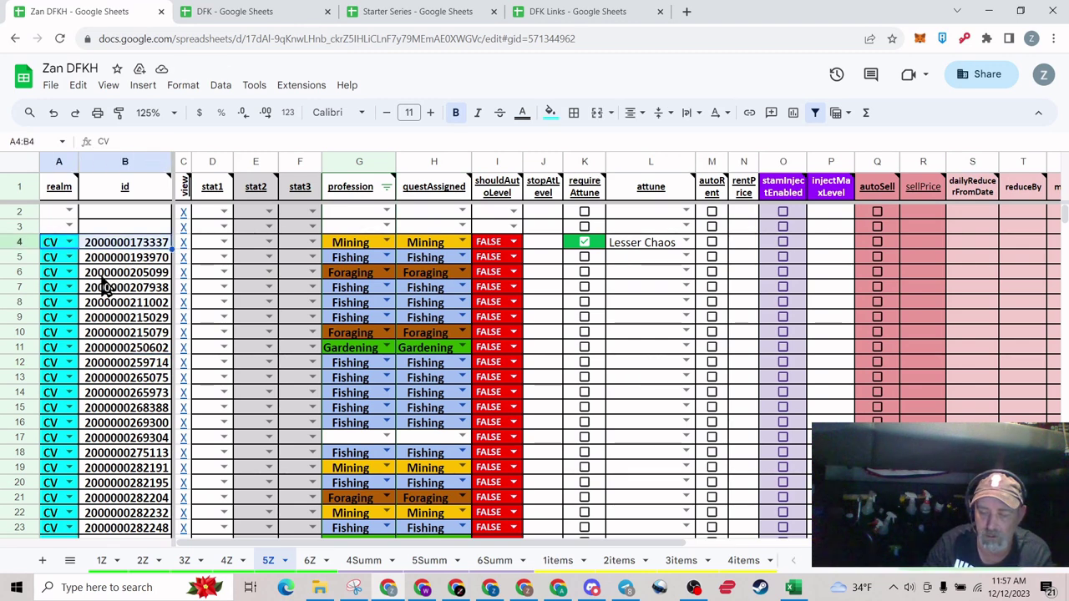
{"action": "key", "text": "ctrl+shift+Down"}
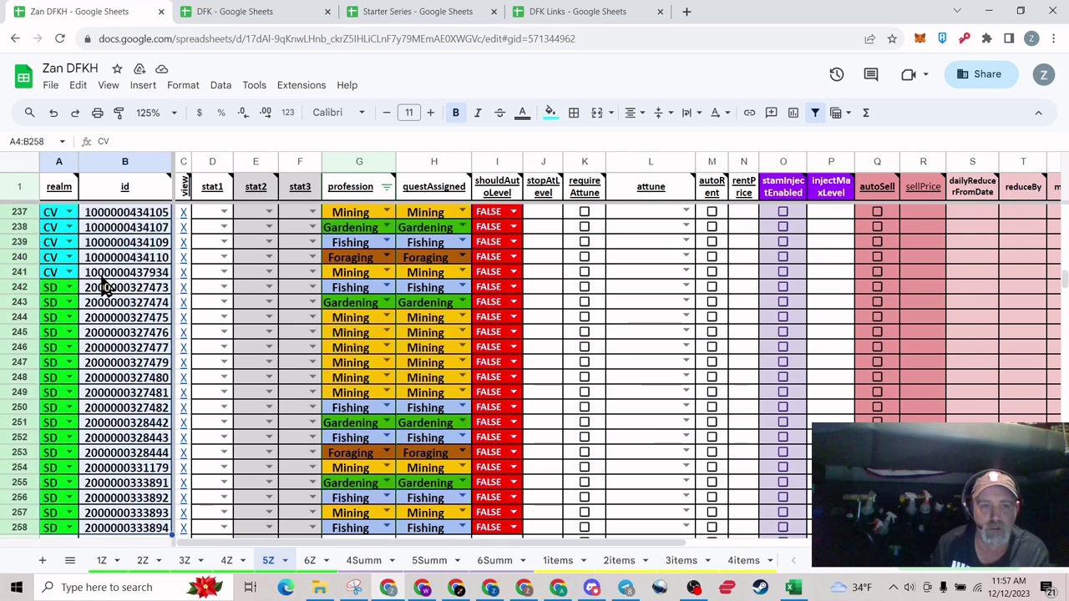
{"action": "key", "text": "Delete"}
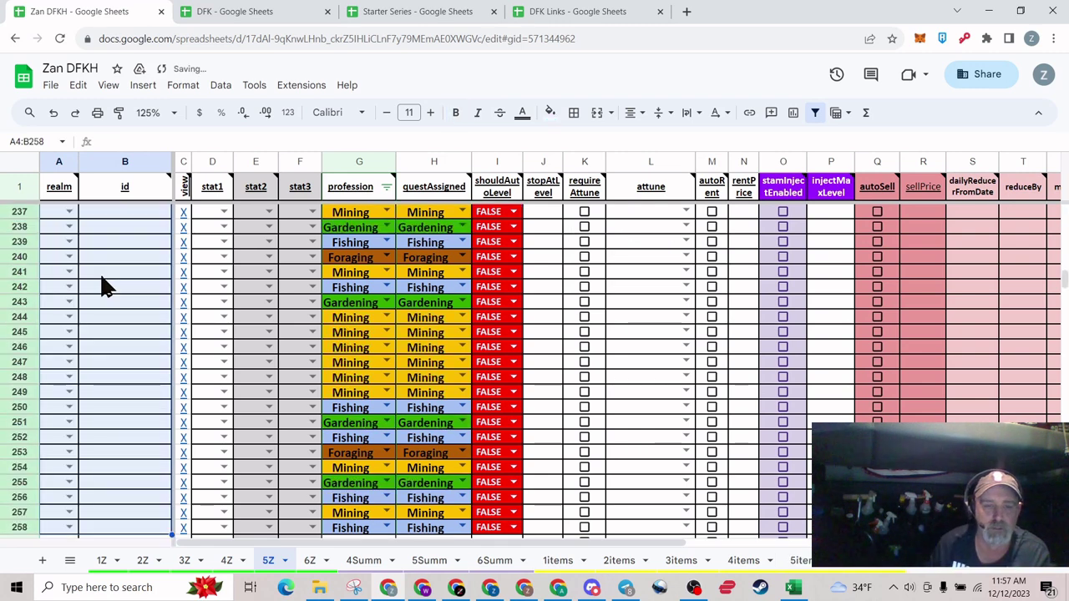
{"action": "left_click", "coordinate": [122, 322]}
Try to select the stat1 through stopAtLevel data by extending D4:J4 down the sheet
{"action": "scroll", "coordinate": [123, 335], "scroll_direction": "up", "scroll_amount": 17}
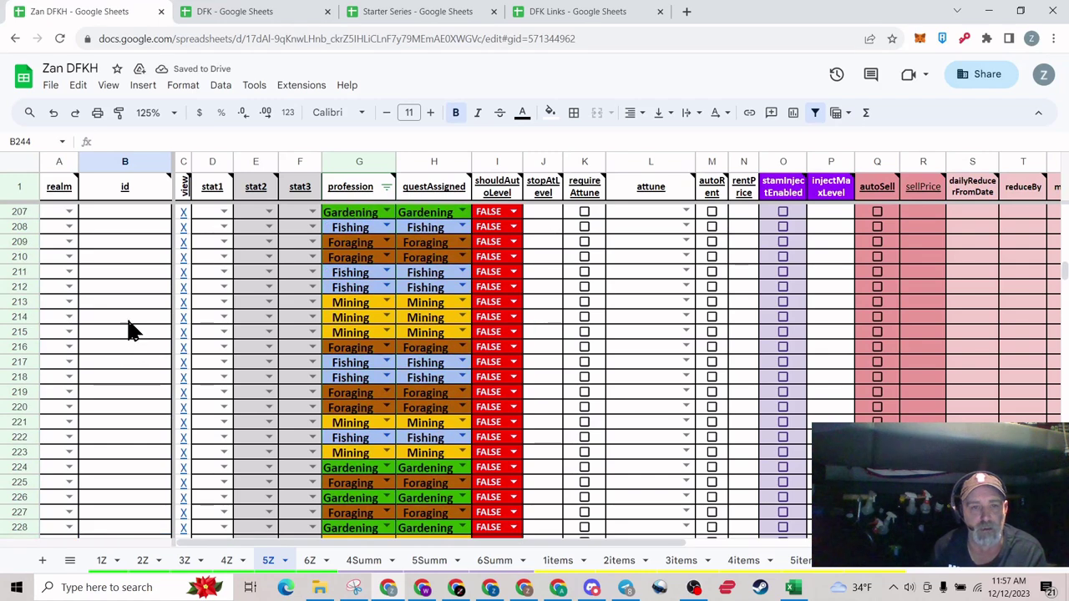
{"action": "scroll", "coordinate": [130, 317], "scroll_direction": "up", "scroll_amount": 20}
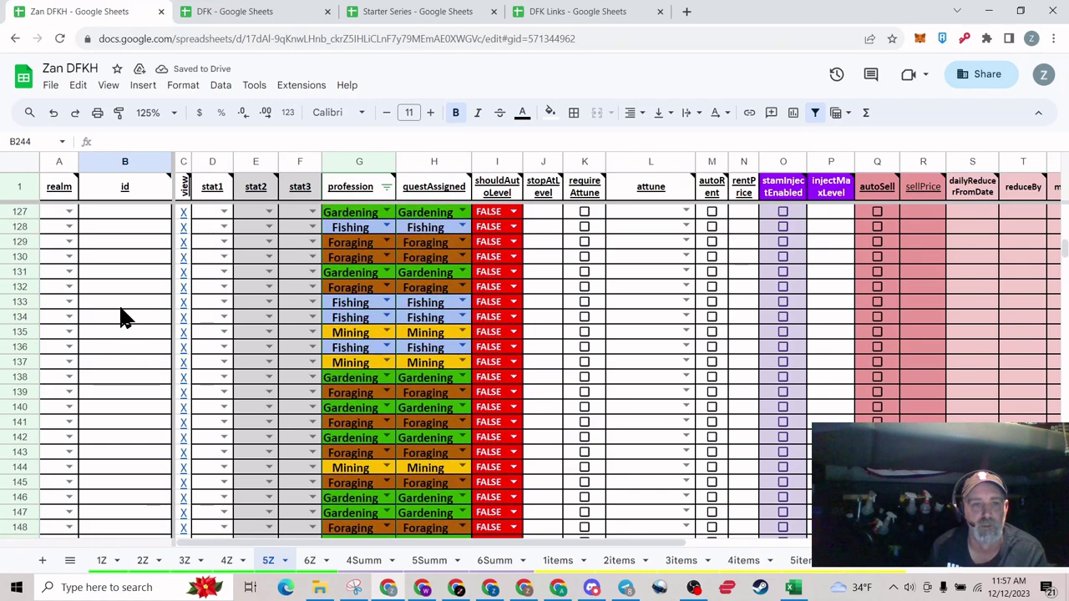
{"action": "scroll", "coordinate": [124, 314], "scroll_direction": "up", "scroll_amount": 20}
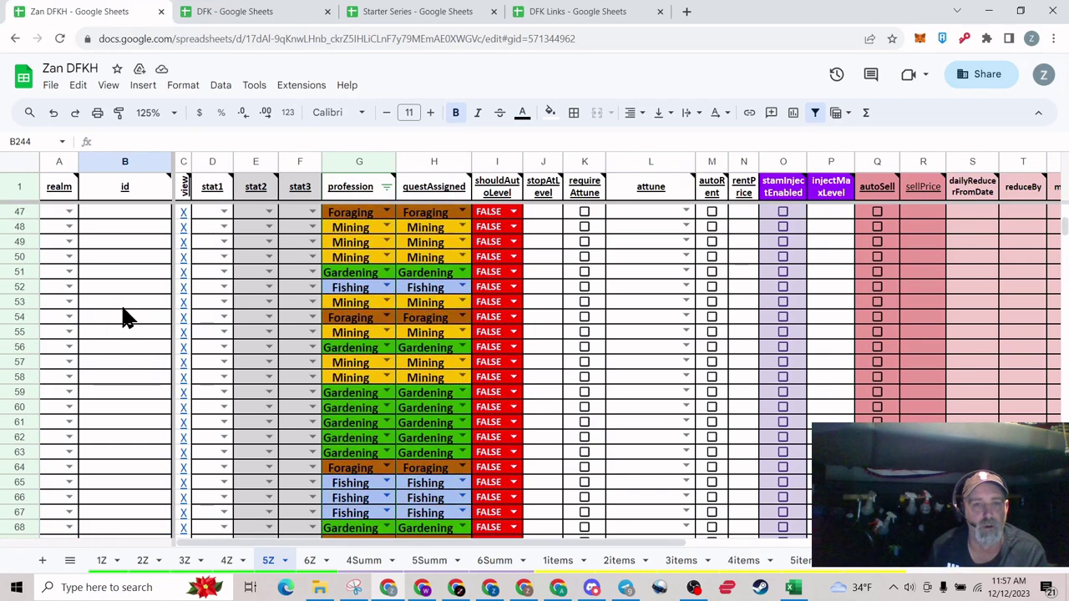
{"action": "scroll", "coordinate": [124, 314], "scroll_direction": "up", "scroll_amount": 10}
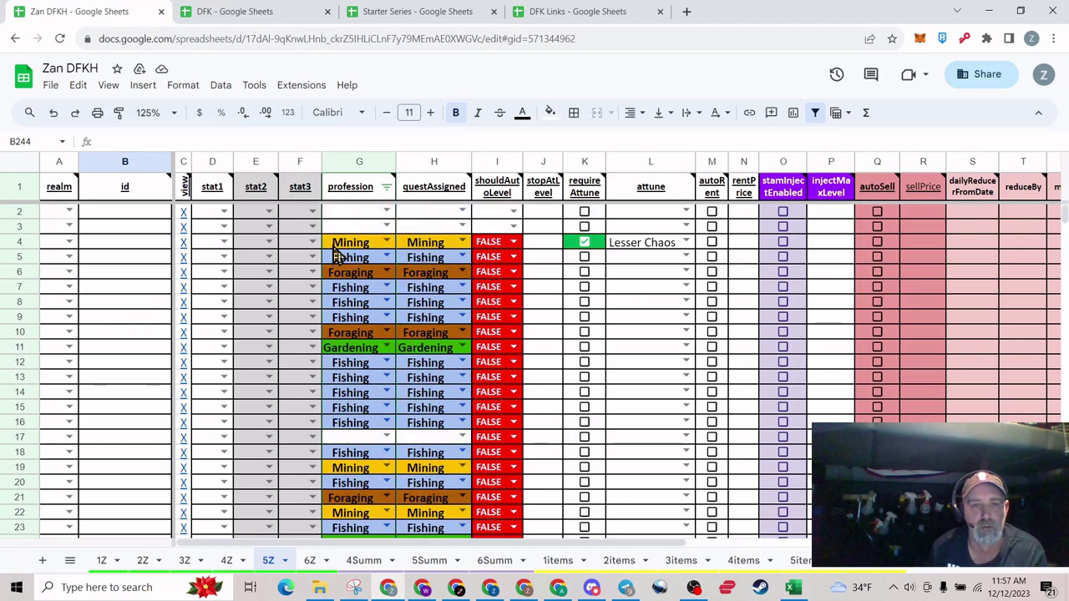
{"action": "left_click_drag", "start_coordinate": [340, 248], "coordinate": [544, 253]}
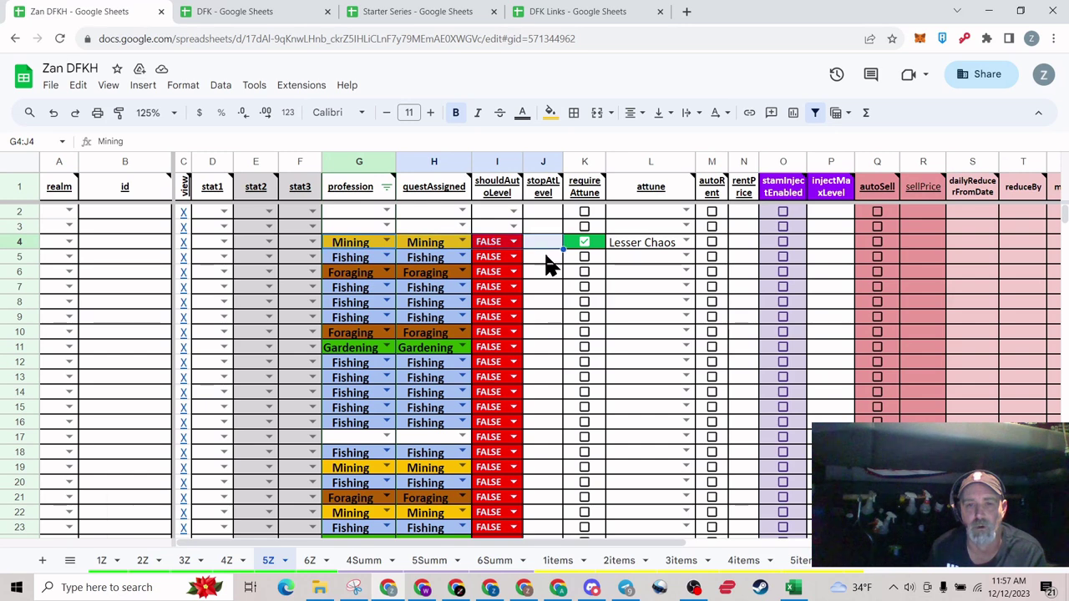
{"action": "left_click", "coordinate": [539, 274]}
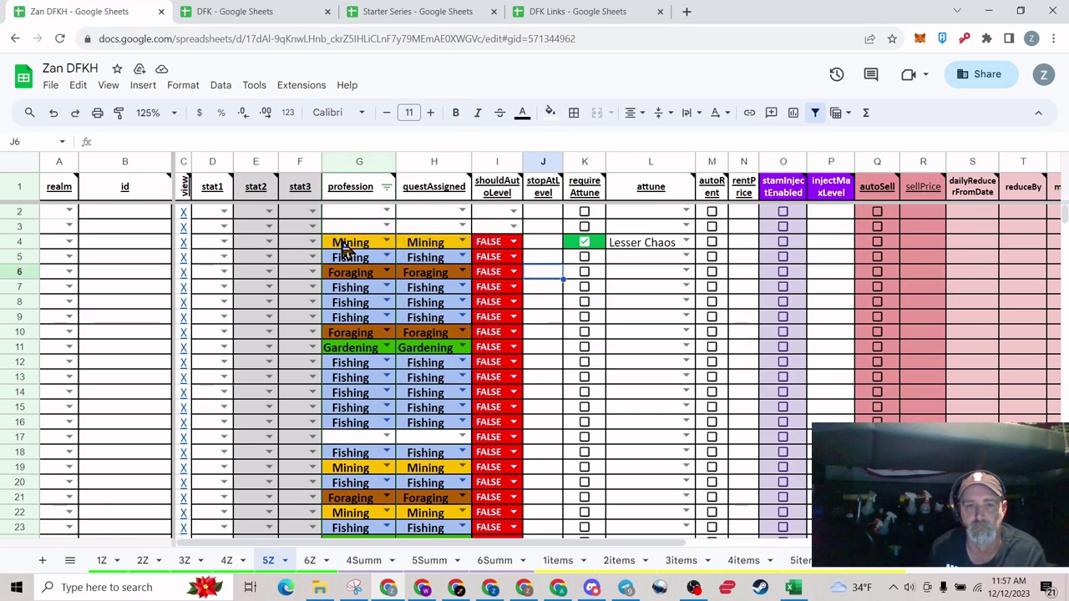
{"action": "left_click_drag", "start_coordinate": [342, 248], "coordinate": [497, 249]}
{"action": "left_click_drag", "start_coordinate": [211, 247], "coordinate": [552, 255]}
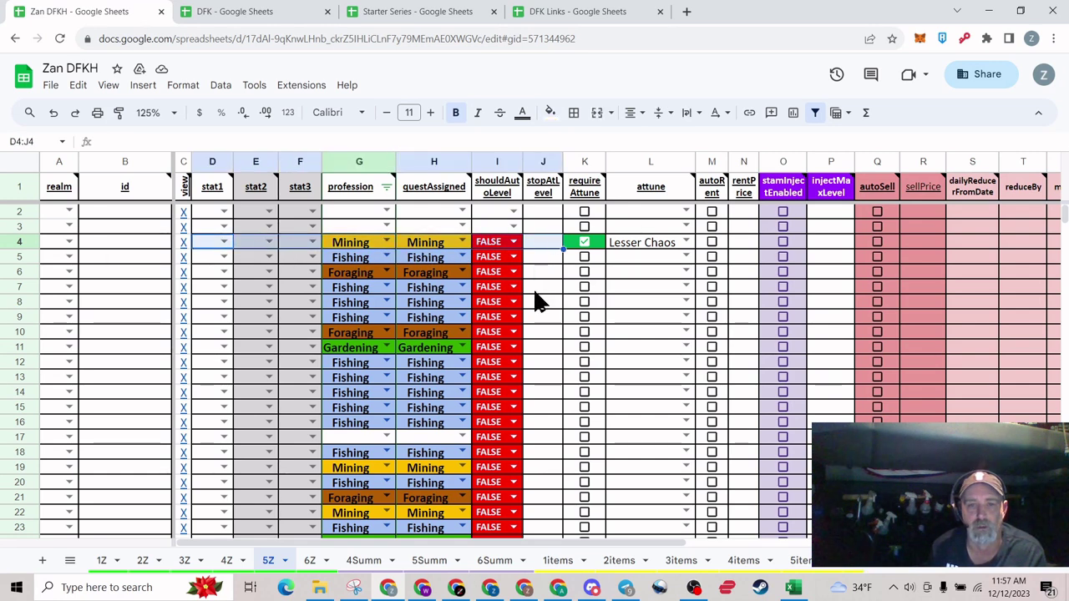
{"action": "key", "text": "ctrl+shift+Down"}
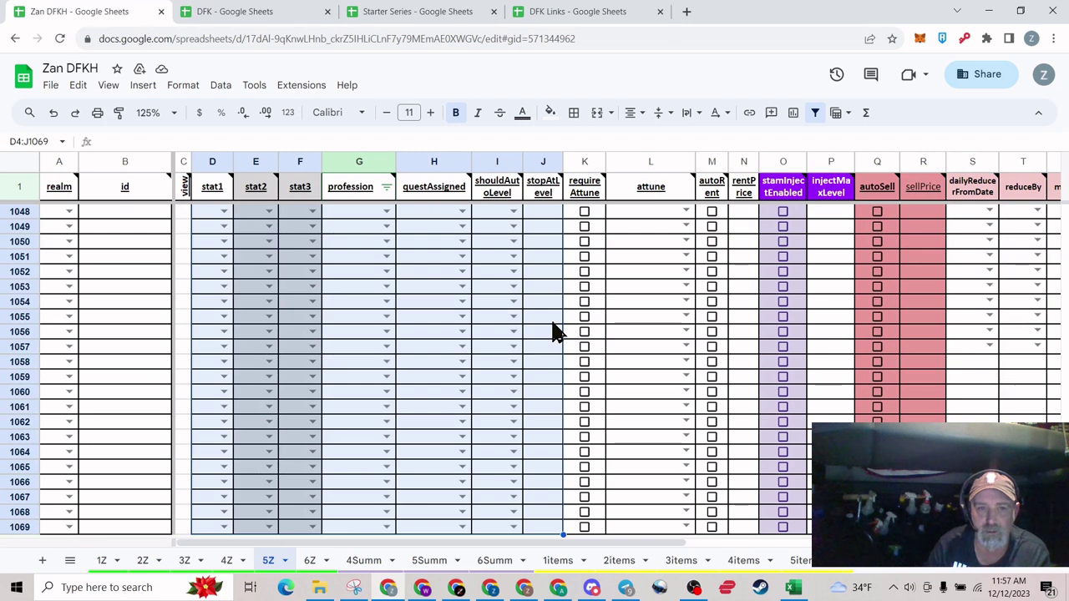
{"action": "left_click", "coordinate": [358, 424]}
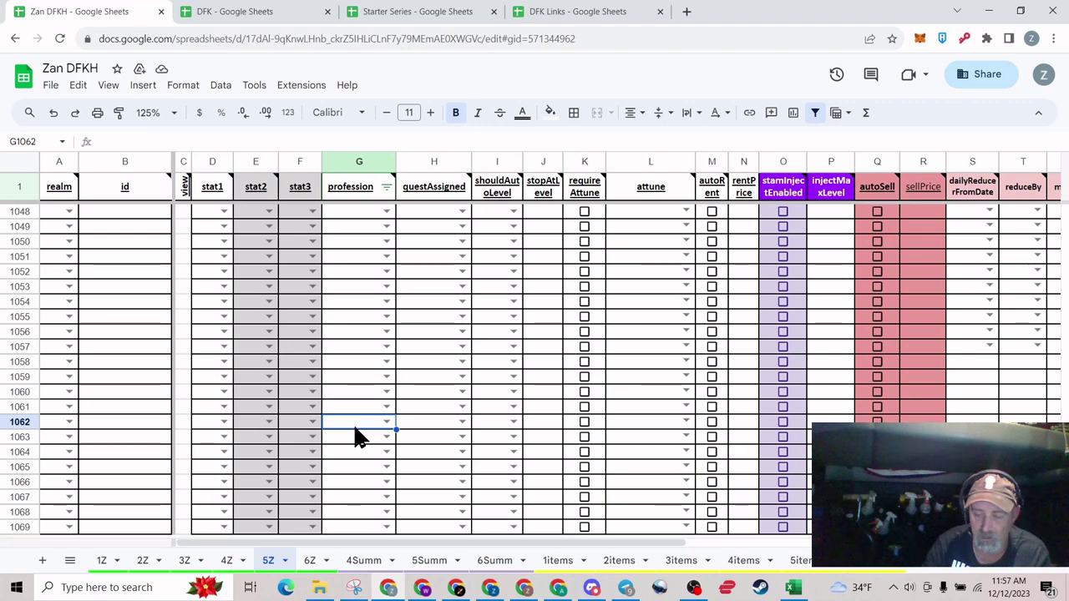
Try to select the profession, questAssigned and shouldAutoLevel data by extending G4:I4 downward
{"action": "key", "text": "ctrl+Up"}
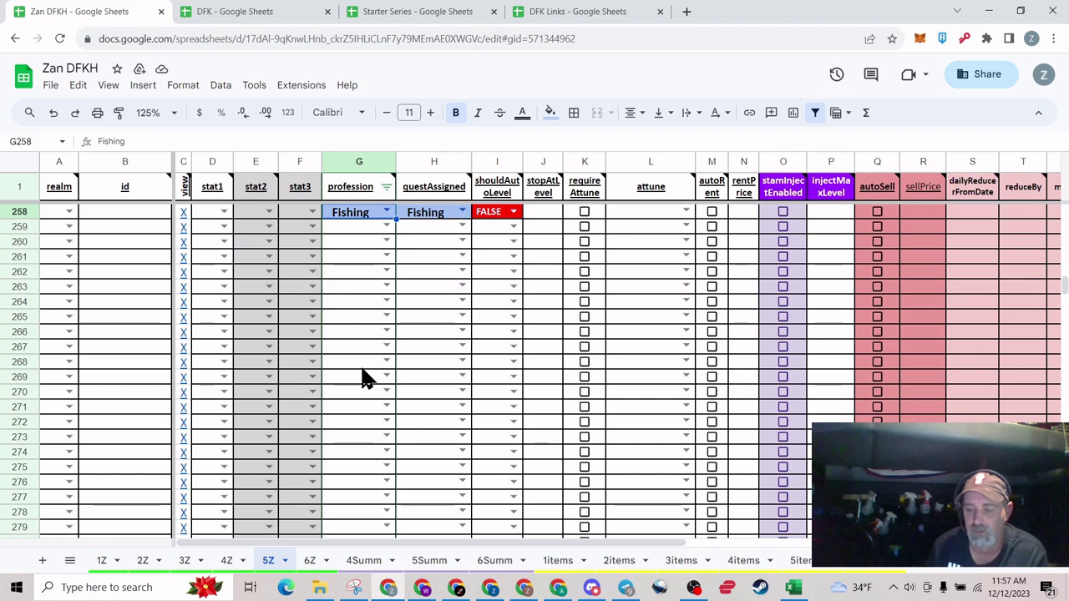
{"action": "key", "text": "ctrl+Up"}
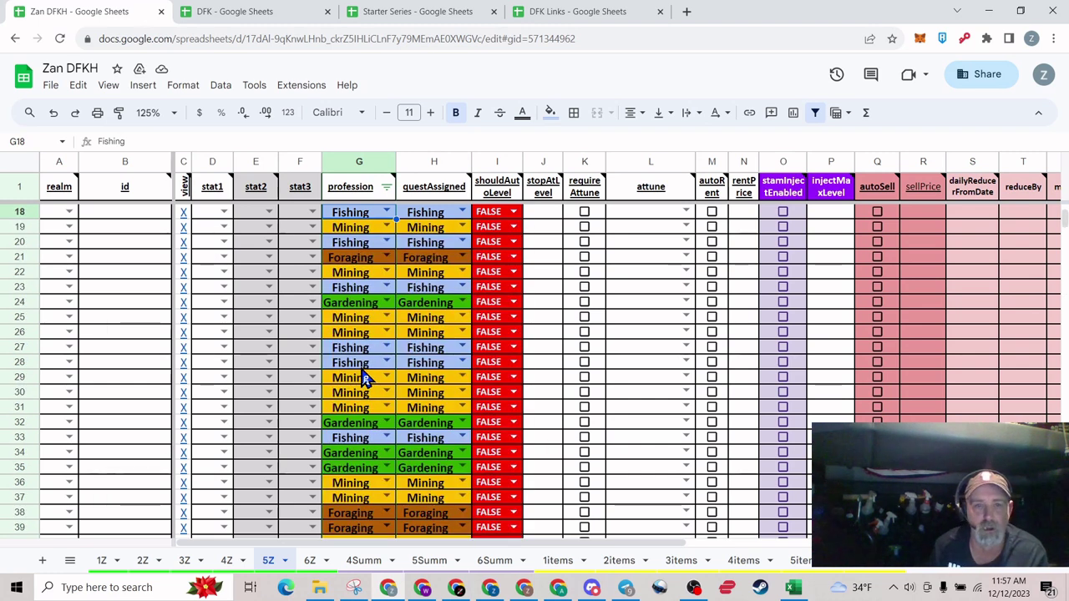
{"action": "key", "text": "ctrl+Up"}
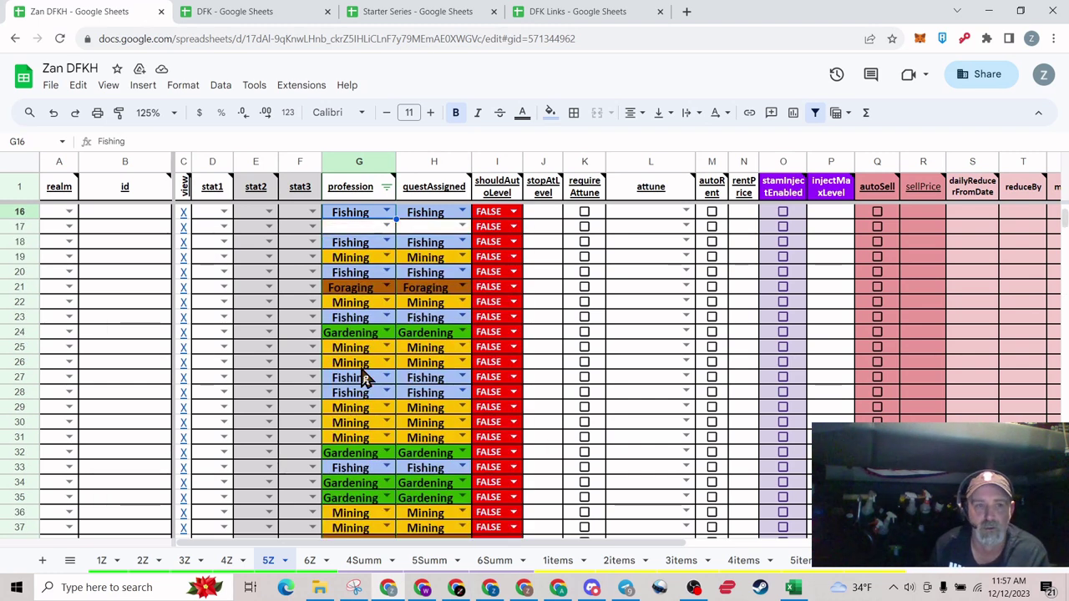
{"action": "scroll", "coordinate": [363, 378], "scroll_direction": "up", "scroll_amount": 5}
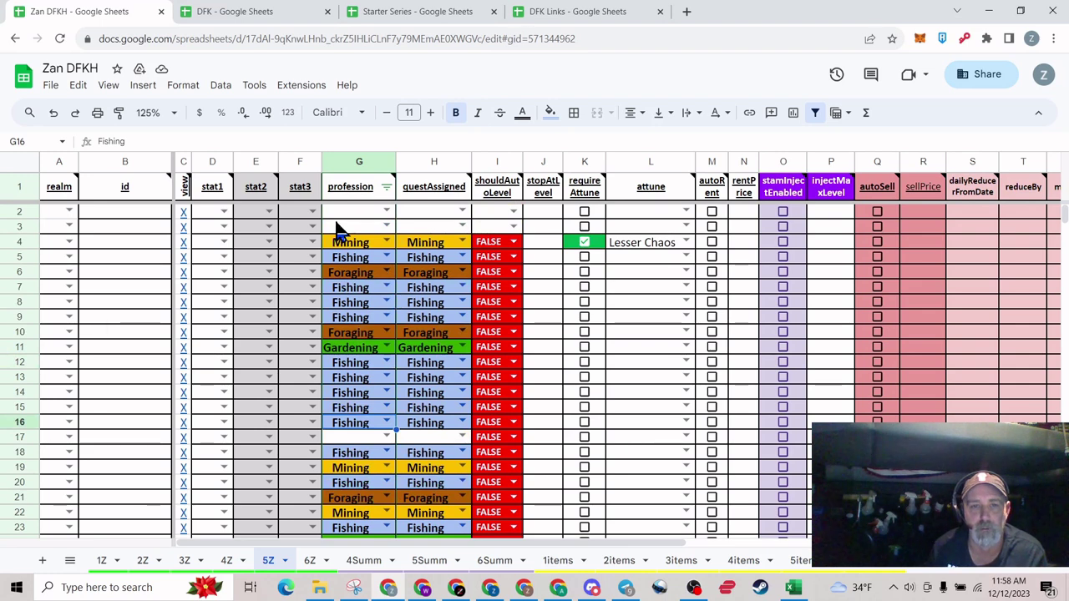
{"action": "left_click_drag", "start_coordinate": [341, 248], "coordinate": [514, 250]}
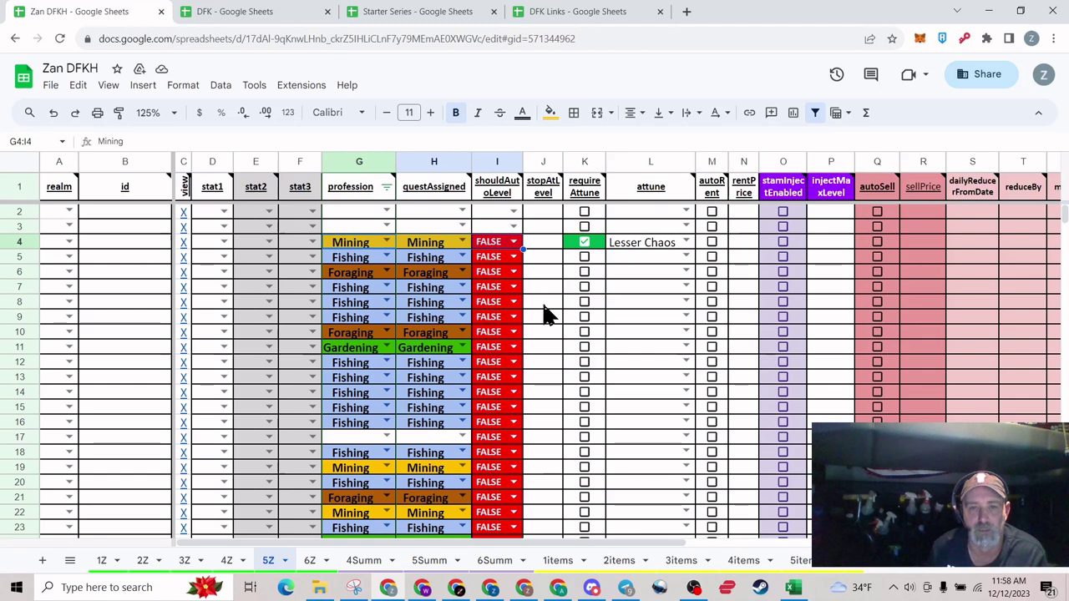
{"action": "key", "text": "ctrl+shift+Down"}
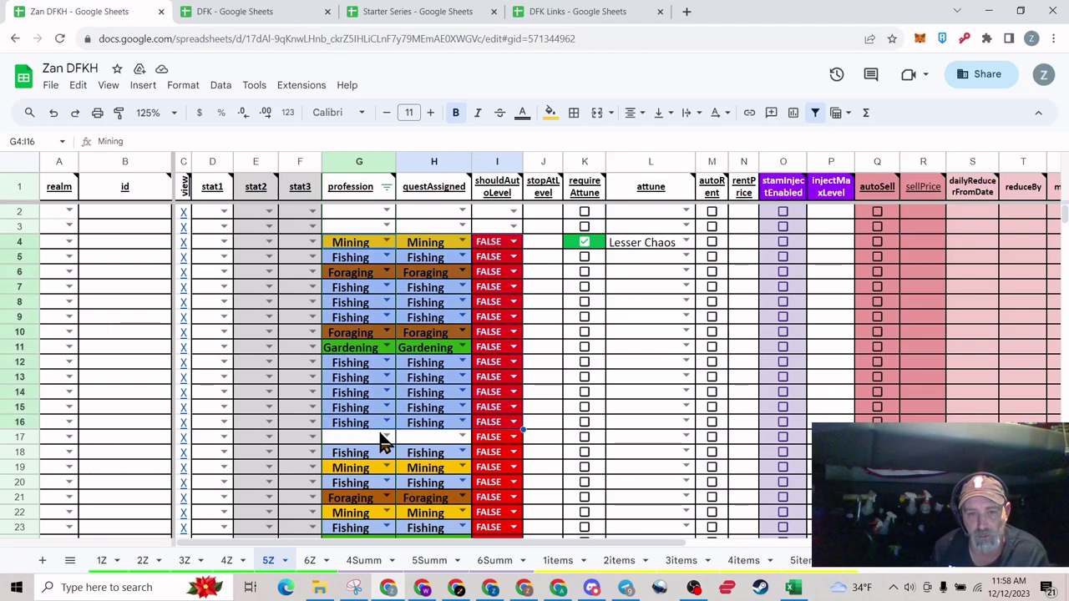
{"action": "left_click", "coordinate": [533, 405]}
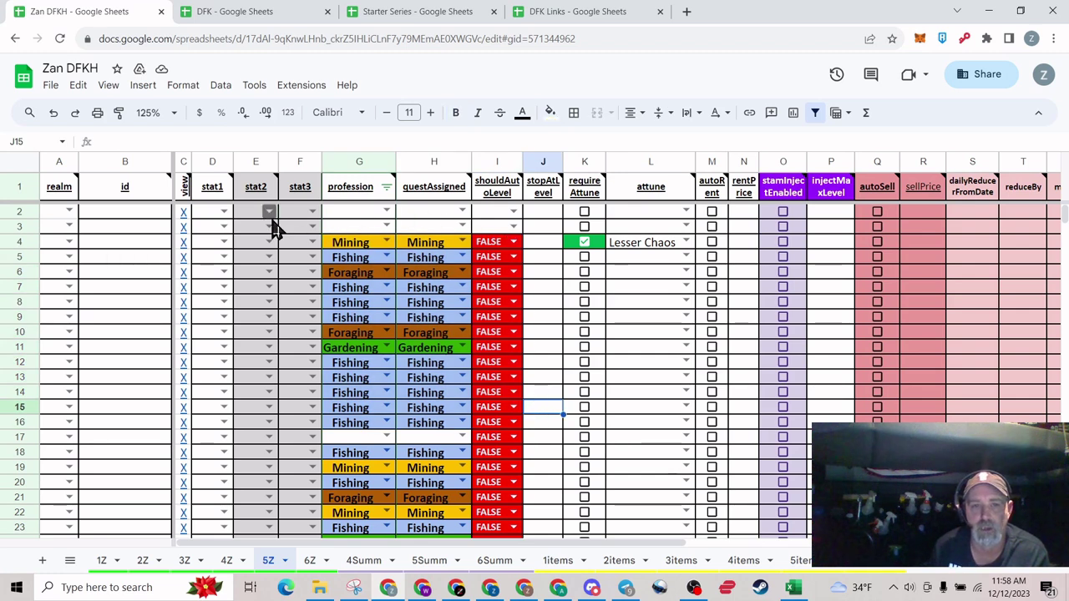
Clear the stat1 through stopAtLevel columns from the top blank rows down past the last hero row
{"action": "left_click_drag", "start_coordinate": [207, 225], "coordinate": [548, 429]}
{"action": "key", "text": "Delete"}
{"action": "left_click", "coordinate": [540, 444]}
Clear the attune cells in the range L3:L22
{"action": "scroll", "coordinate": [534, 435], "scroll_direction": "up", "scroll_amount": 9}
{"action": "scroll", "coordinate": [522, 421], "scroll_direction": "up", "scroll_amount": 20}
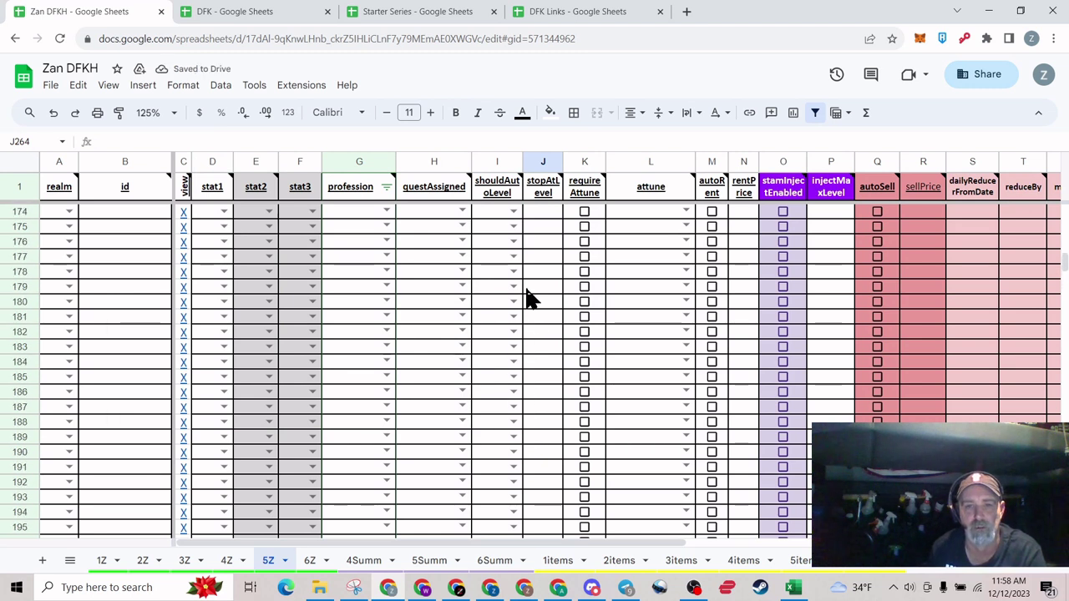
{"action": "scroll", "coordinate": [538, 293], "scroll_direction": "up", "scroll_amount": 20}
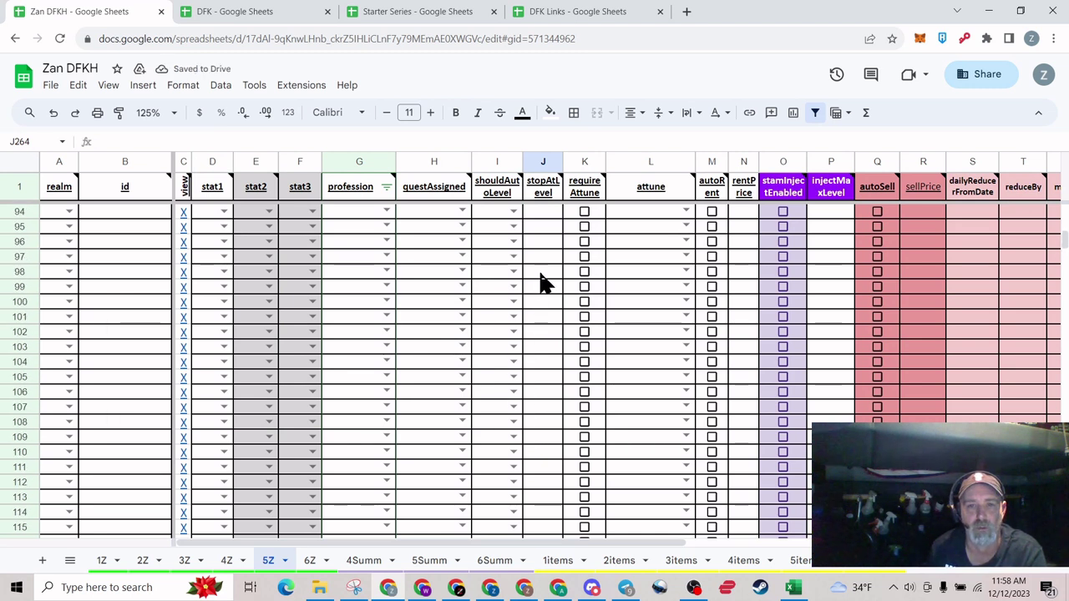
{"action": "scroll", "coordinate": [528, 288], "scroll_direction": "up", "scroll_amount": 20}
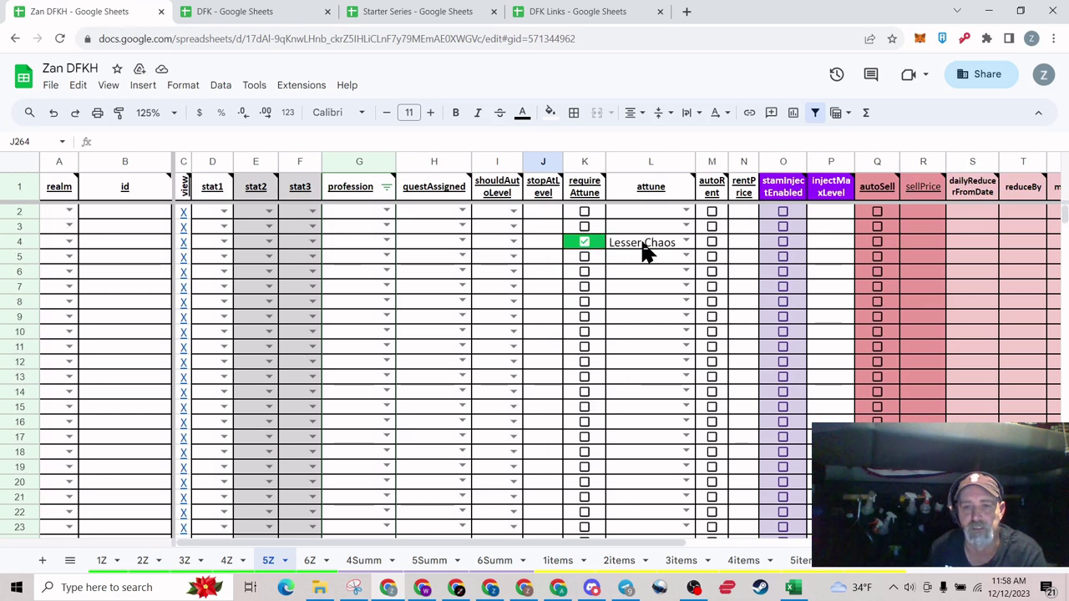
{"action": "left_click_drag", "start_coordinate": [643, 234], "coordinate": [660, 514]}
{"action": "key", "text": "Delete"}
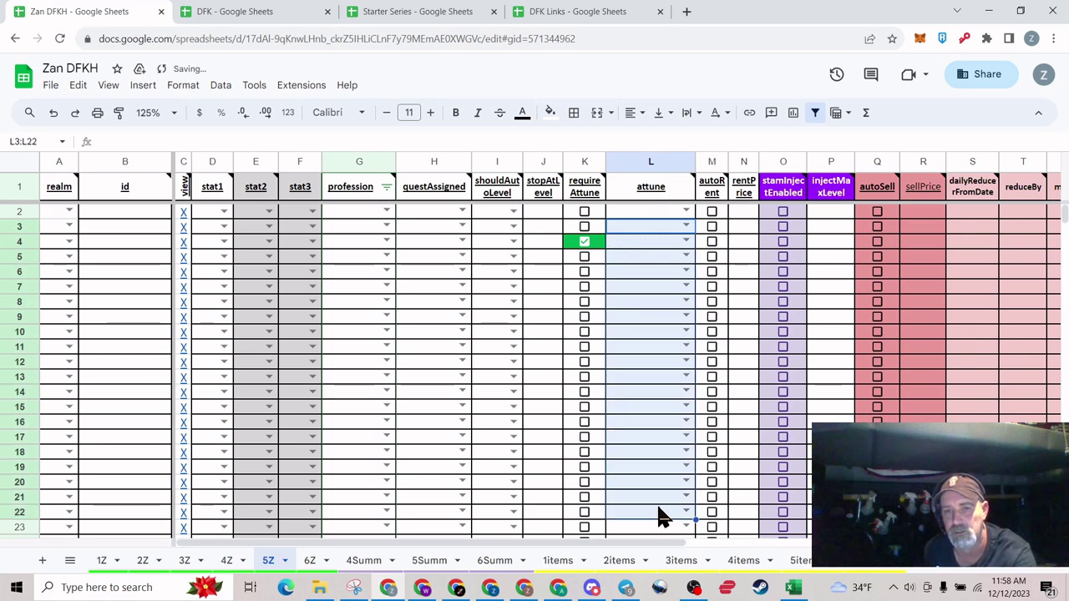
{"action": "left_click", "coordinate": [645, 407]}
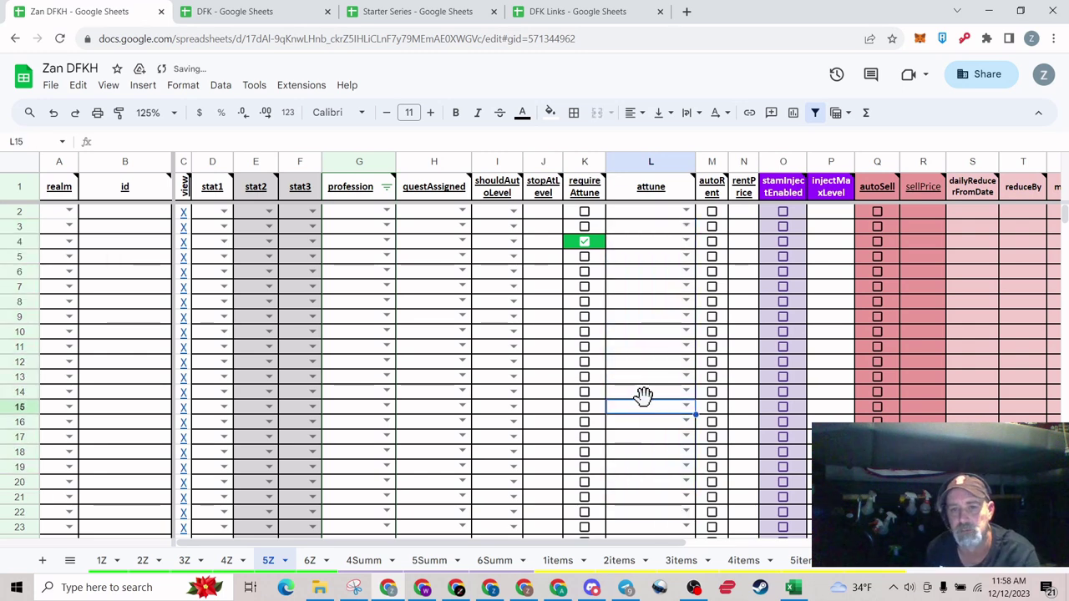
Clear the ticked requireAttune checkbox in row 4 together with the checkboxes in the rows below it
{"action": "left_click", "coordinate": [586, 244]}
{"action": "left_click", "coordinate": [585, 244]}
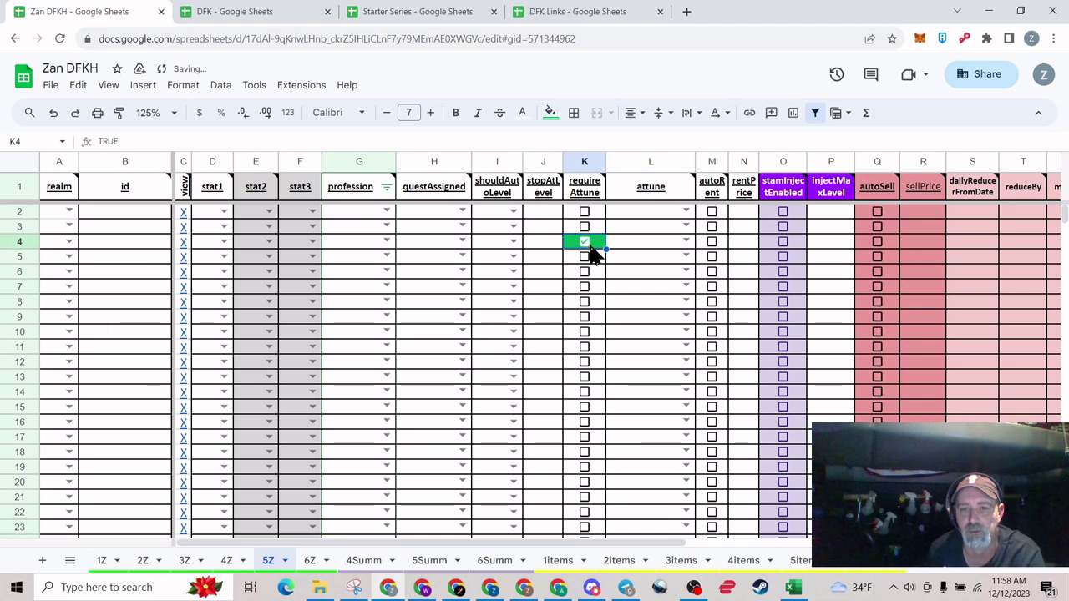
{"action": "left_click", "coordinate": [604, 231]}
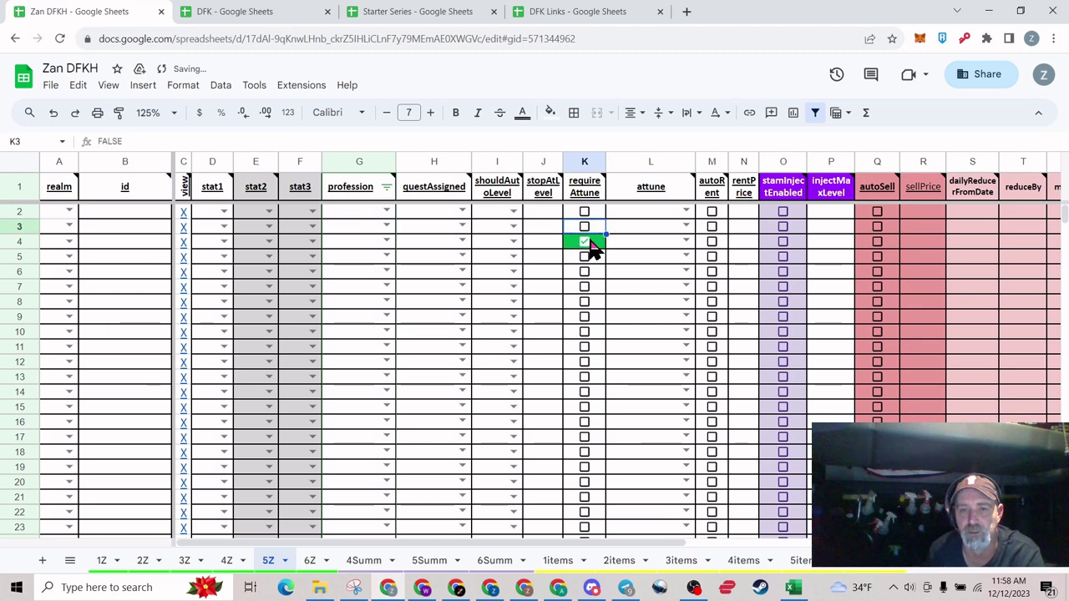
{"action": "left_click_drag", "start_coordinate": [609, 239], "coordinate": [613, 499]}
{"action": "key", "text": "Delete"}
{"action": "left_click", "coordinate": [648, 424]}
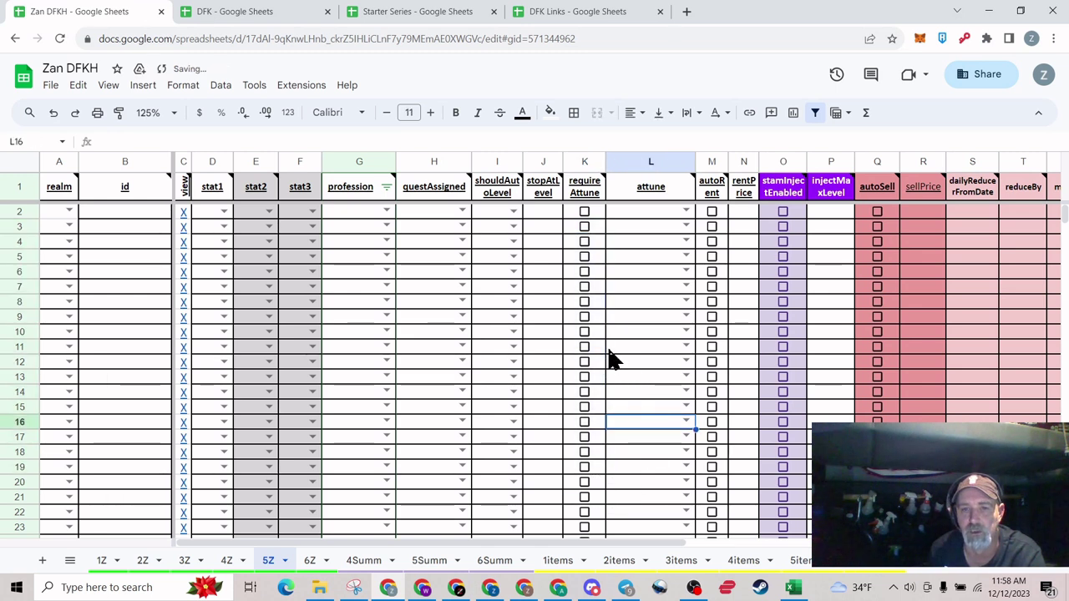
{"action": "left_click", "coordinate": [594, 335]}
{"action": "key", "text": "Delete"}
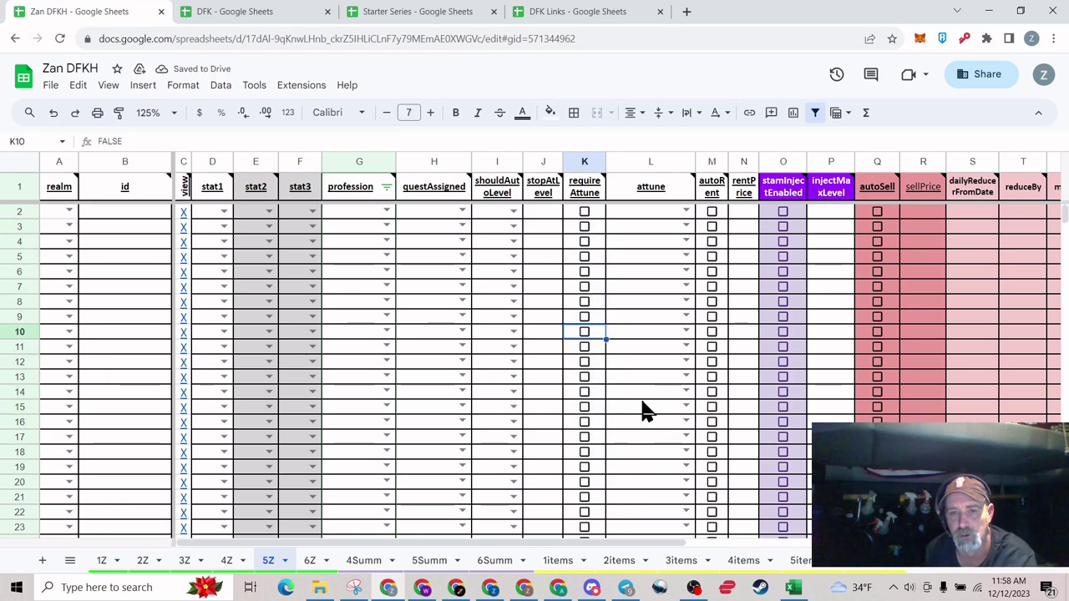
Delete the requireAttune checkbox in K10, and restore it by filling down from K9
{"action": "left_click", "coordinate": [652, 377]}
{"action": "left_click", "coordinate": [591, 335]}
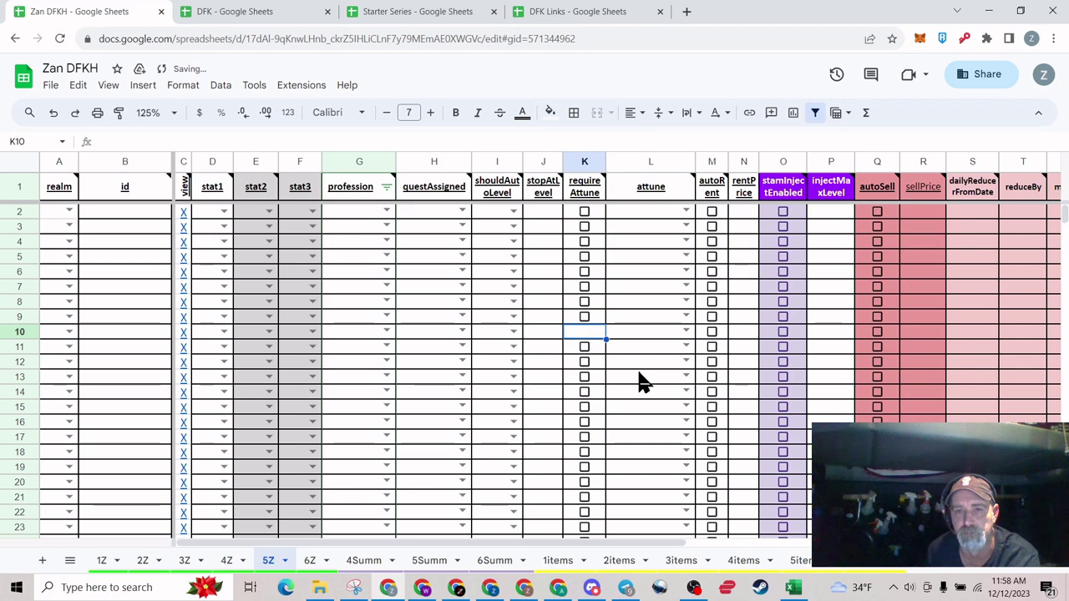
{"action": "left_click", "coordinate": [600, 321]}
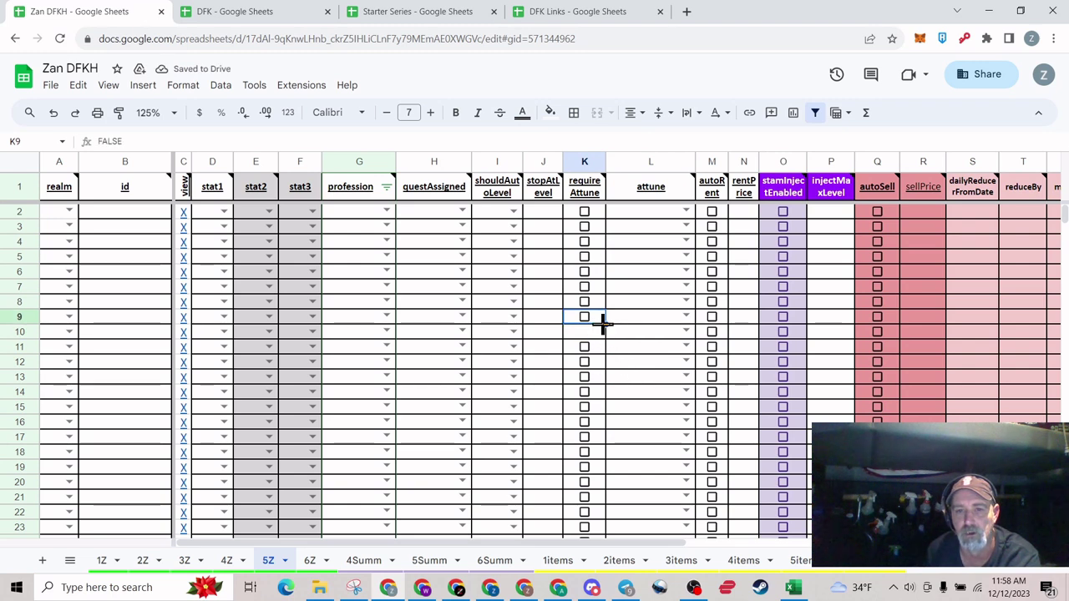
{"action": "left_click_drag", "start_coordinate": [604, 326], "coordinate": [598, 336]}
{"action": "left_click", "coordinate": [625, 346]}
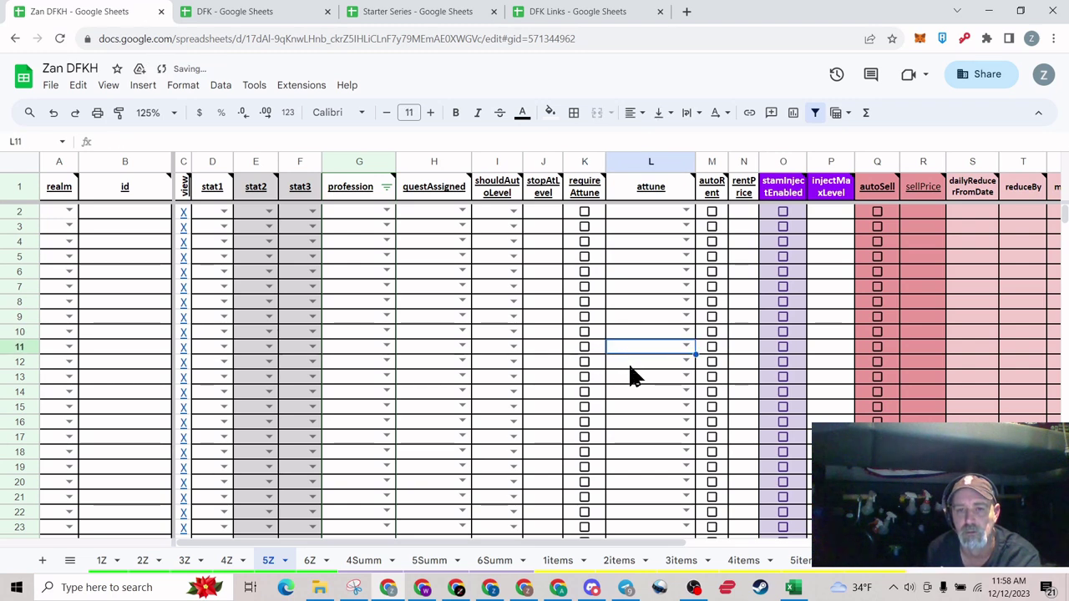
Fill the unticked requireAttune checkbox from K9 down the column to row 15
{"action": "left_click", "coordinate": [599, 321]}
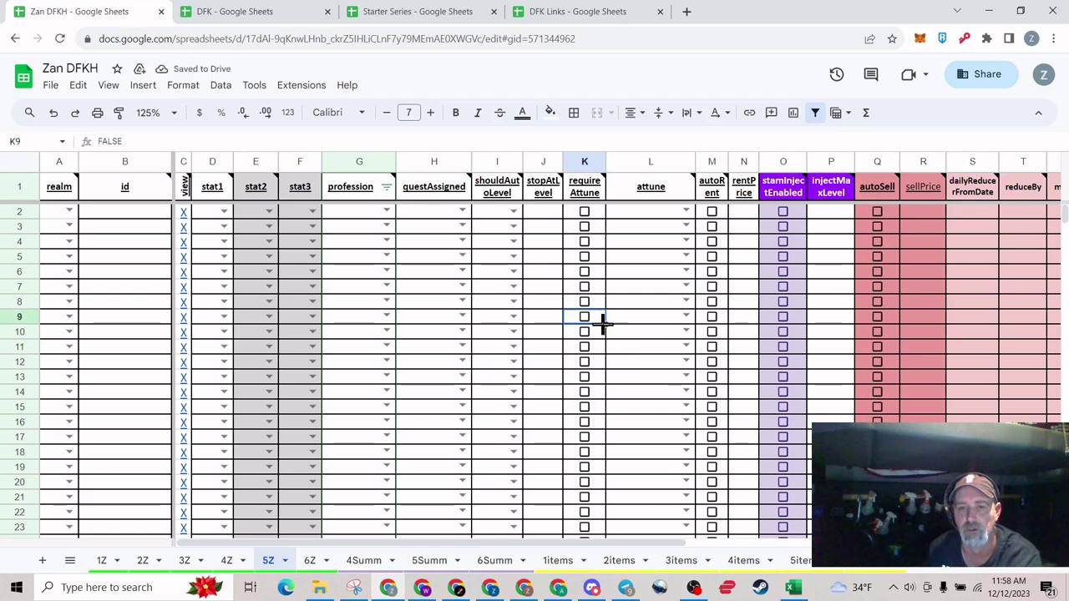
{"action": "left_click_drag", "start_coordinate": [604, 326], "coordinate": [632, 409]}
{"action": "left_click", "coordinate": [640, 410]}
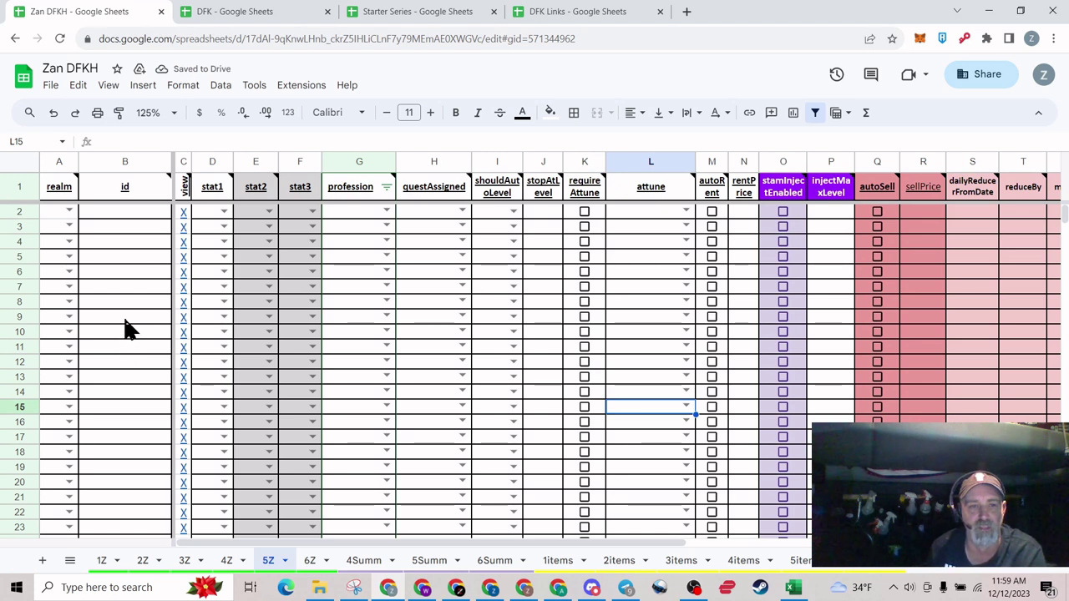
Look through the 5Z sheet from row 2 to past row 200 for leftover hero data, ending on cell A4
{"action": "scroll", "coordinate": [378, 351], "scroll_direction": "down", "scroll_amount": 20}
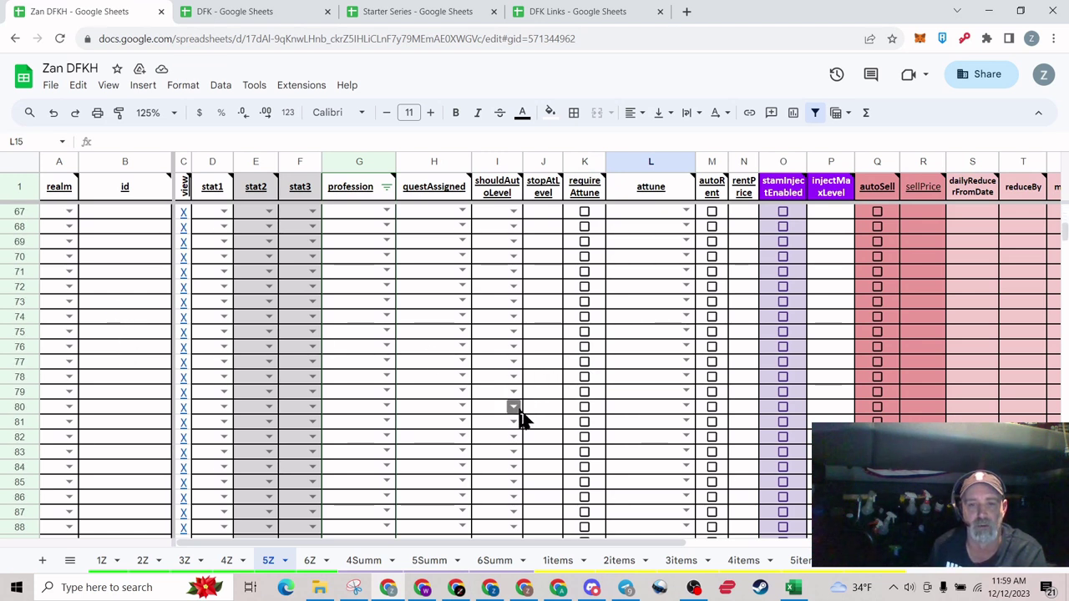
{"action": "scroll", "coordinate": [548, 447], "scroll_direction": "down", "scroll_amount": 20}
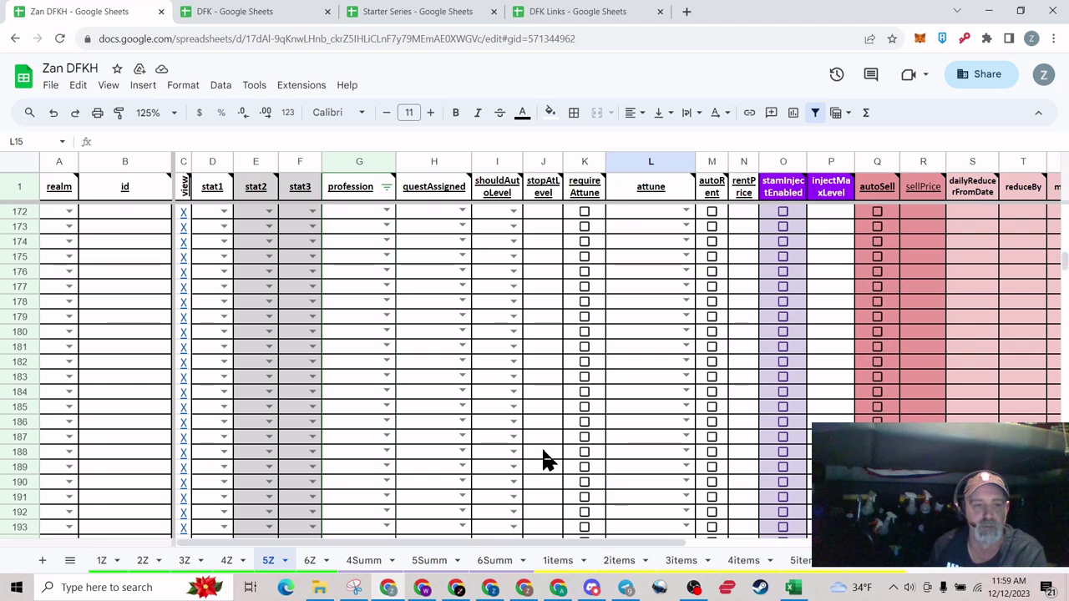
{"action": "scroll", "coordinate": [543, 458], "scroll_direction": "down", "scroll_amount": 8}
{"action": "scroll", "coordinate": [543, 447], "scroll_direction": "up", "scroll_amount": 12}
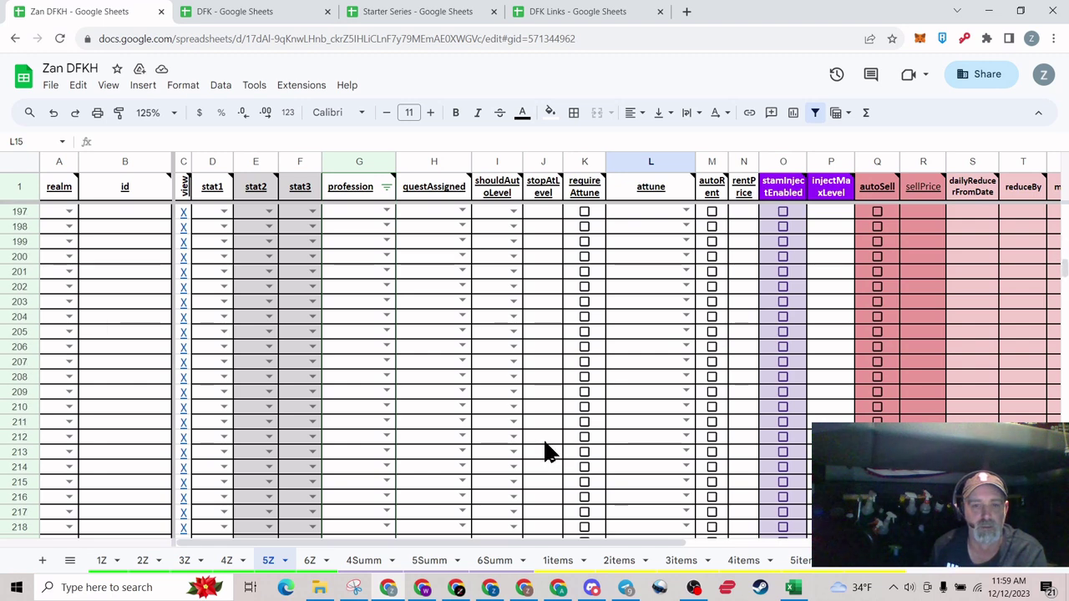
{"action": "scroll", "coordinate": [539, 434], "scroll_direction": "up", "scroll_amount": 20}
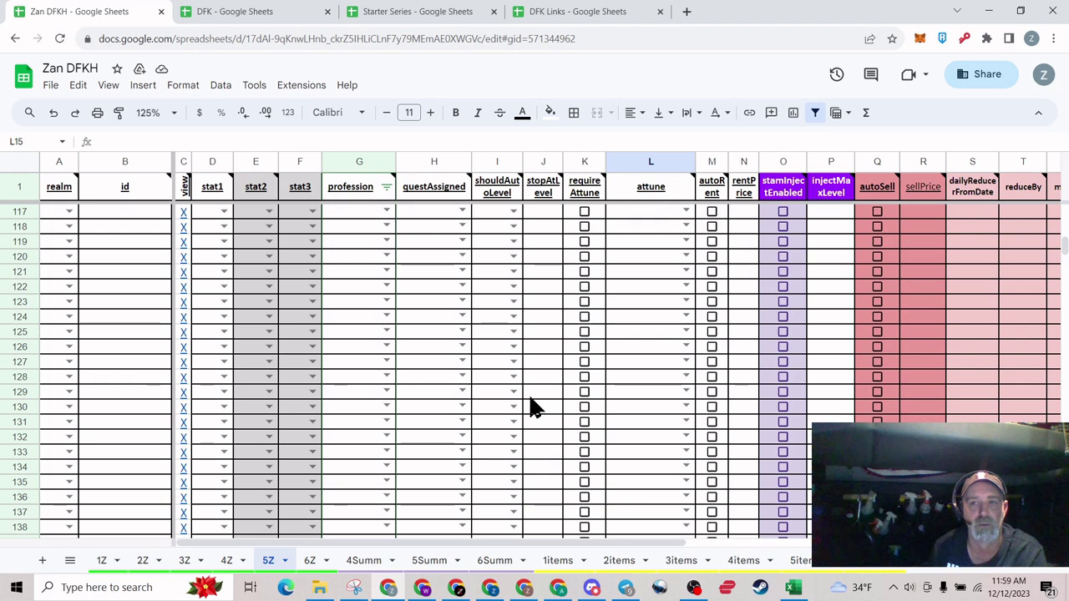
{"action": "scroll", "coordinate": [543, 376], "scroll_direction": "up", "scroll_amount": 20}
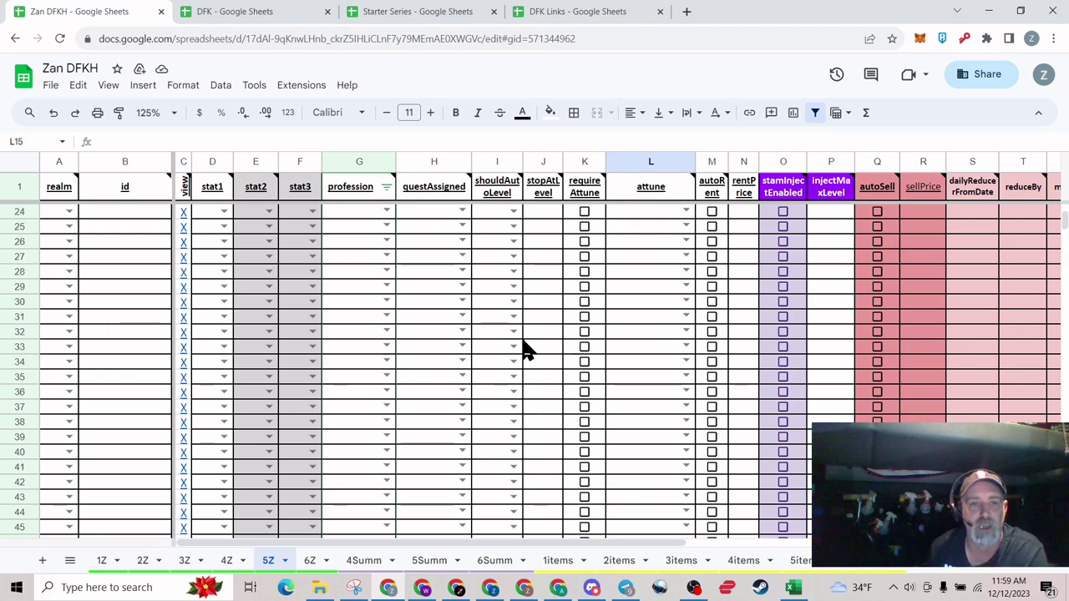
{"action": "scroll", "coordinate": [555, 330], "scroll_direction": "up", "scroll_amount": 4}
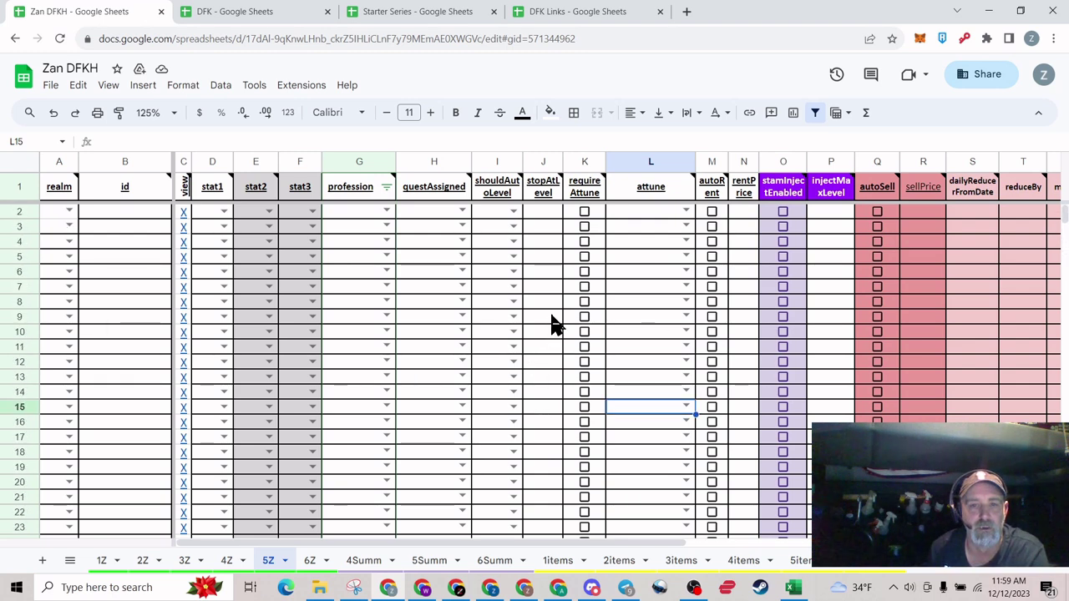
{"action": "left_click", "coordinate": [56, 244]}
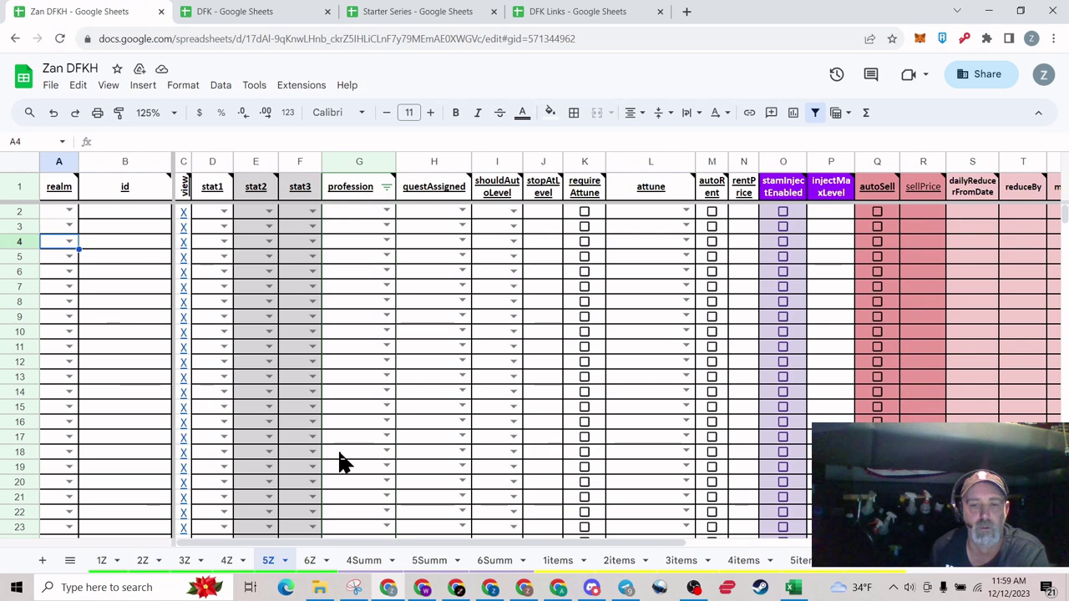
Switch to the DeFi Kingdoms game and open Kingdom Apps & Tools through the Archivist in the Castle
{"action": "left_click", "coordinate": [523, 589]}
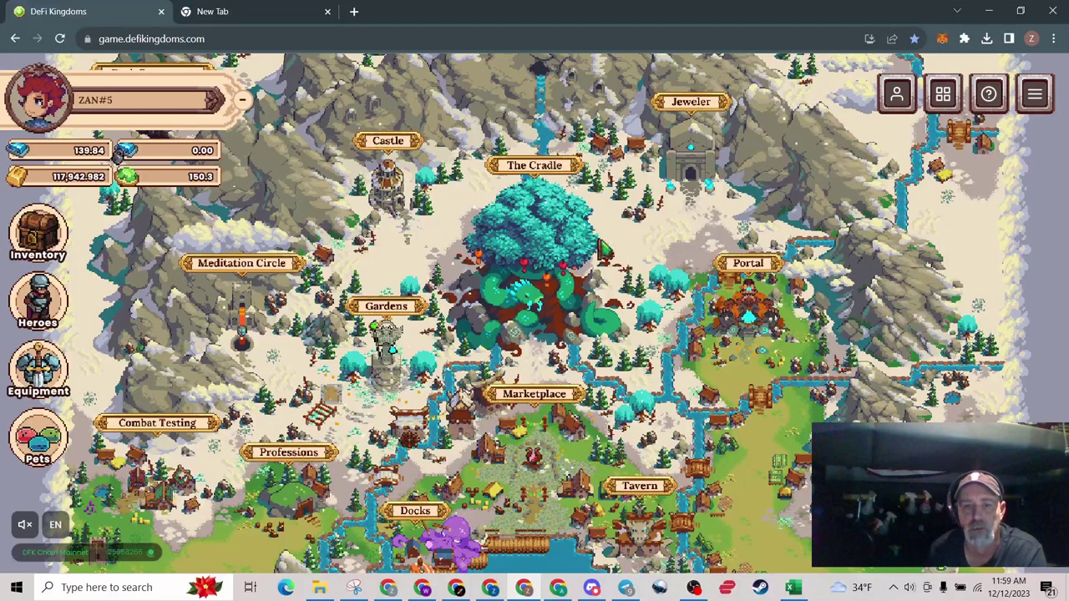
{"action": "left_click", "coordinate": [388, 146]}
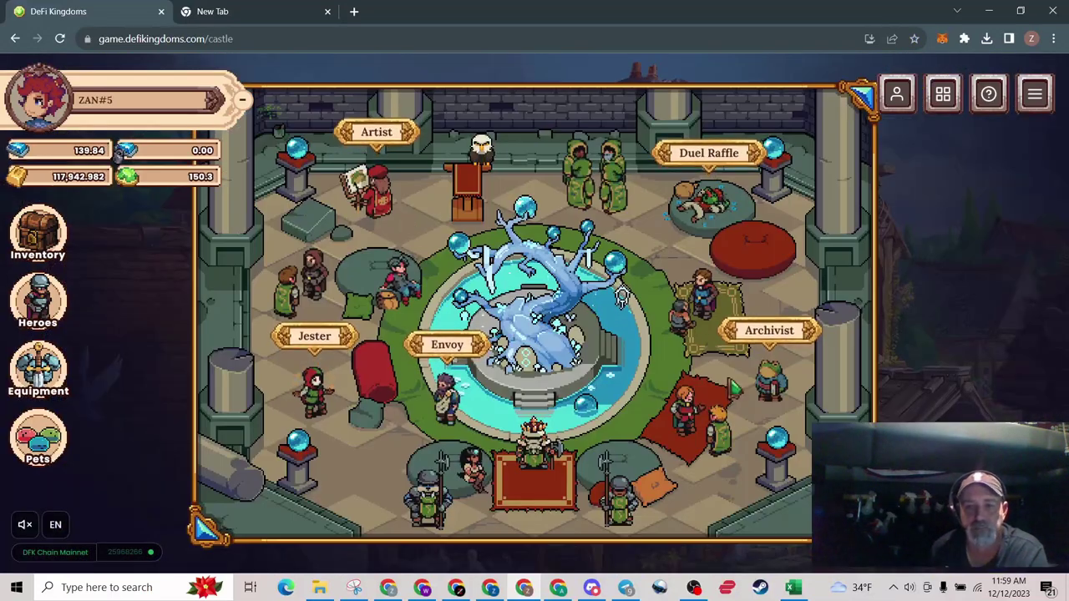
{"action": "left_click", "coordinate": [772, 386]}
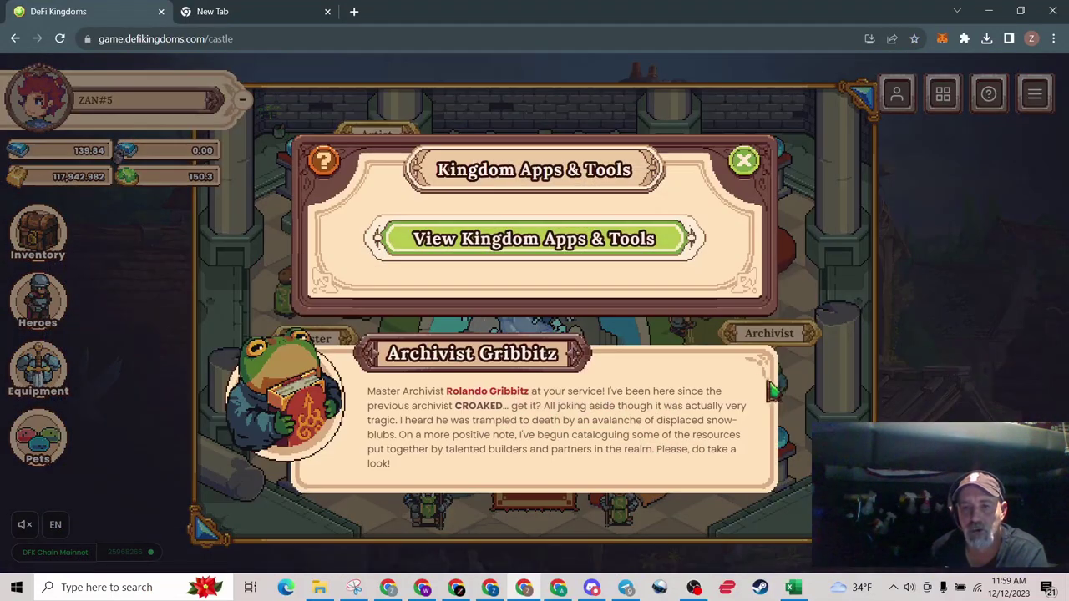
{"action": "left_click", "coordinate": [528, 257]}
Open the DFK Helper entry in Kingdom Apps & Tools and follow it to the DFK Helper website
{"action": "scroll", "coordinate": [585, 322], "scroll_direction": "down", "scroll_amount": 6}
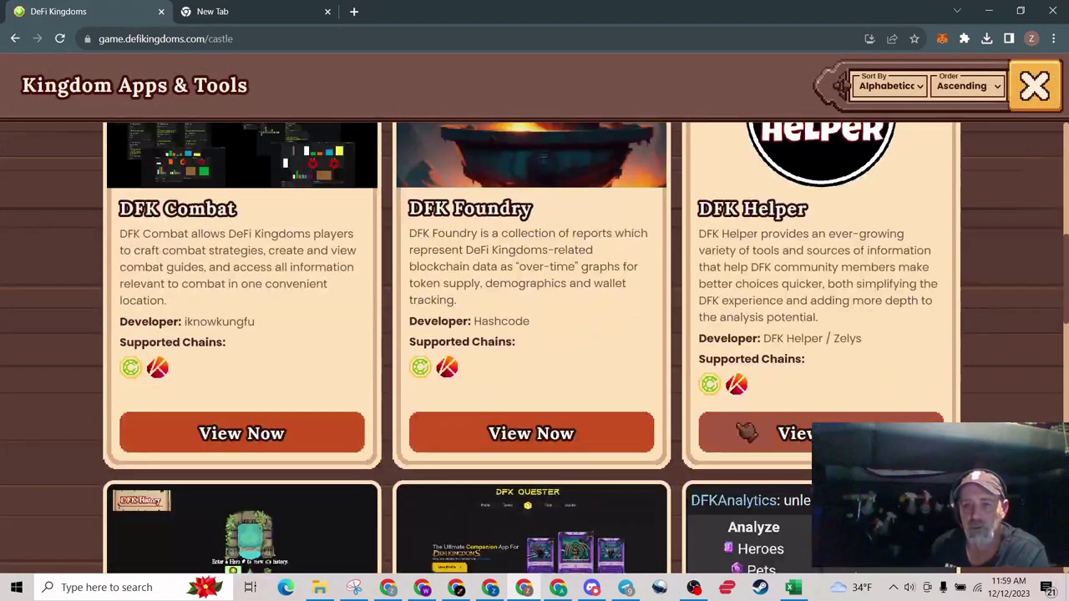
{"action": "left_click", "coordinate": [741, 431]}
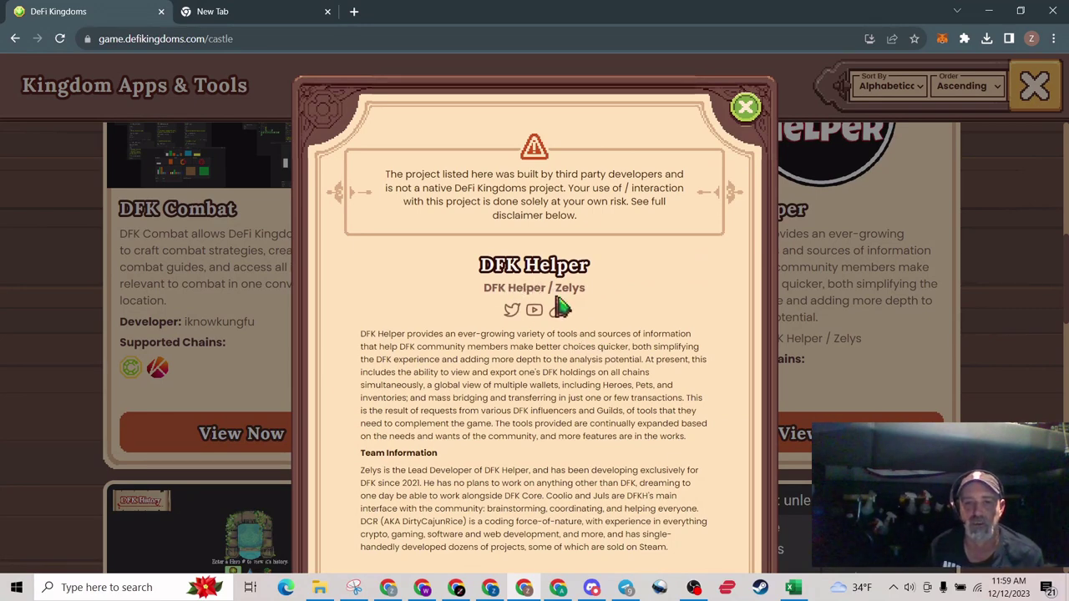
{"action": "scroll", "coordinate": [540, 368], "scroll_direction": "down", "scroll_amount": 2}
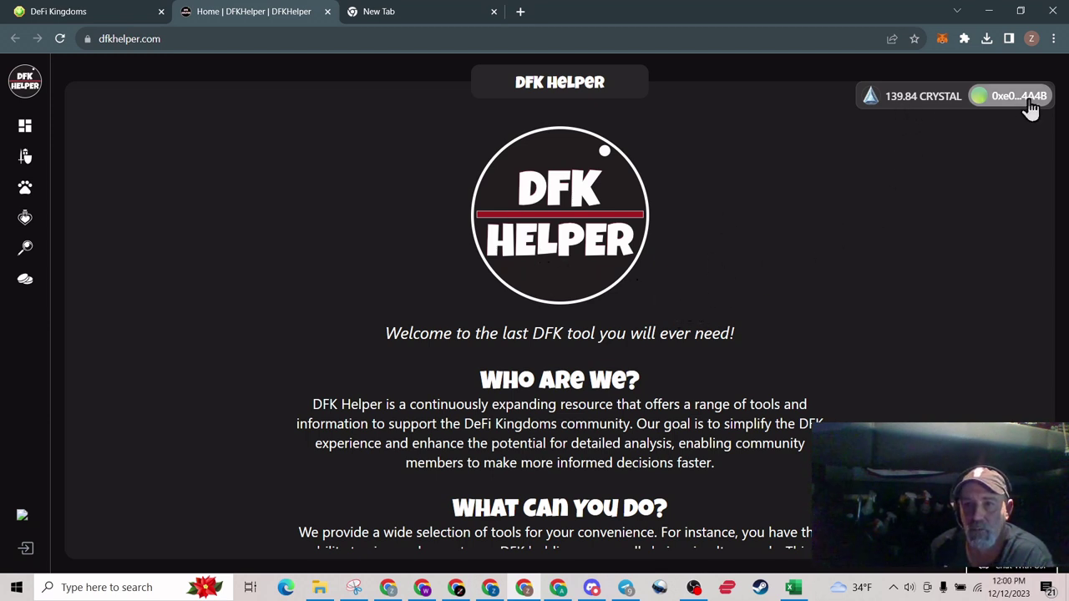
Export the Heroes list from DFK Helper as a CSV file and open the downloaded Browse (2).csv in Excel
{"action": "left_click", "coordinate": [23, 553]}
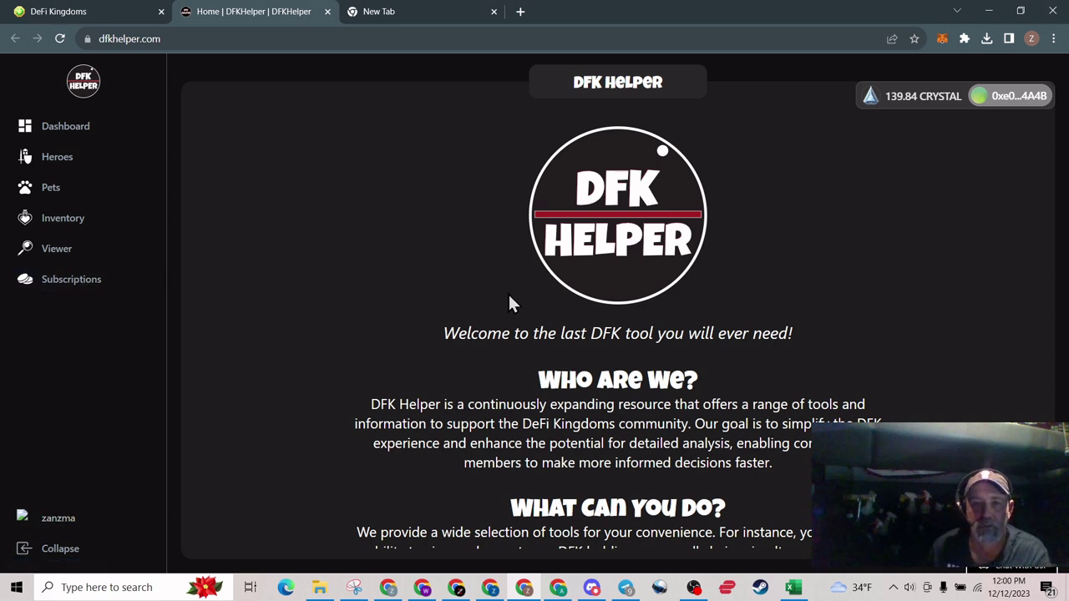
{"action": "left_click", "coordinate": [55, 170]}
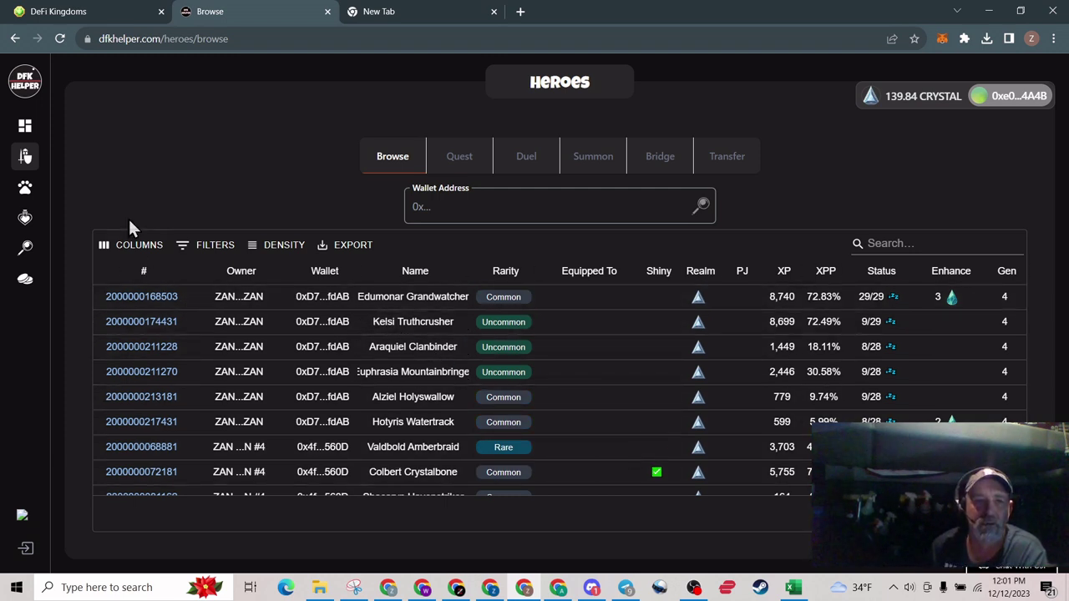
{"action": "left_click", "coordinate": [352, 251]}
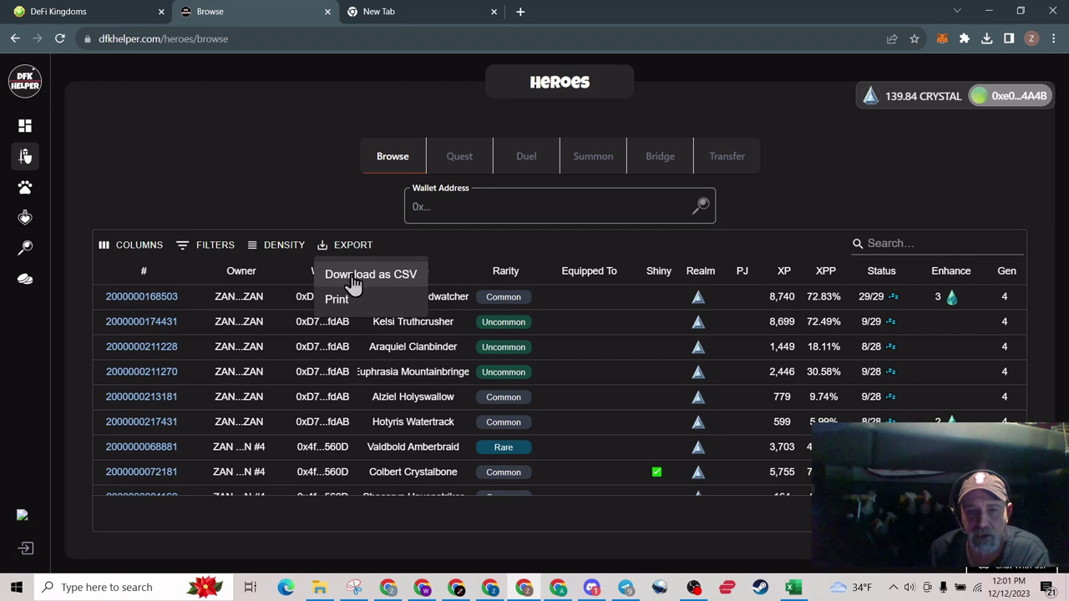
{"action": "left_click", "coordinate": [354, 283]}
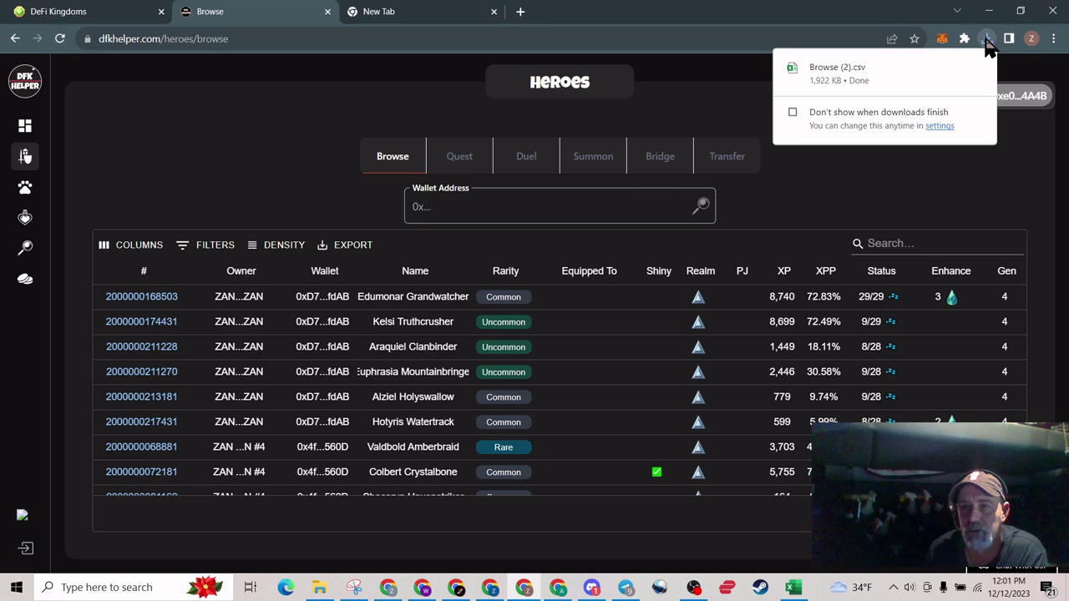
{"action": "left_click", "coordinate": [847, 68]}
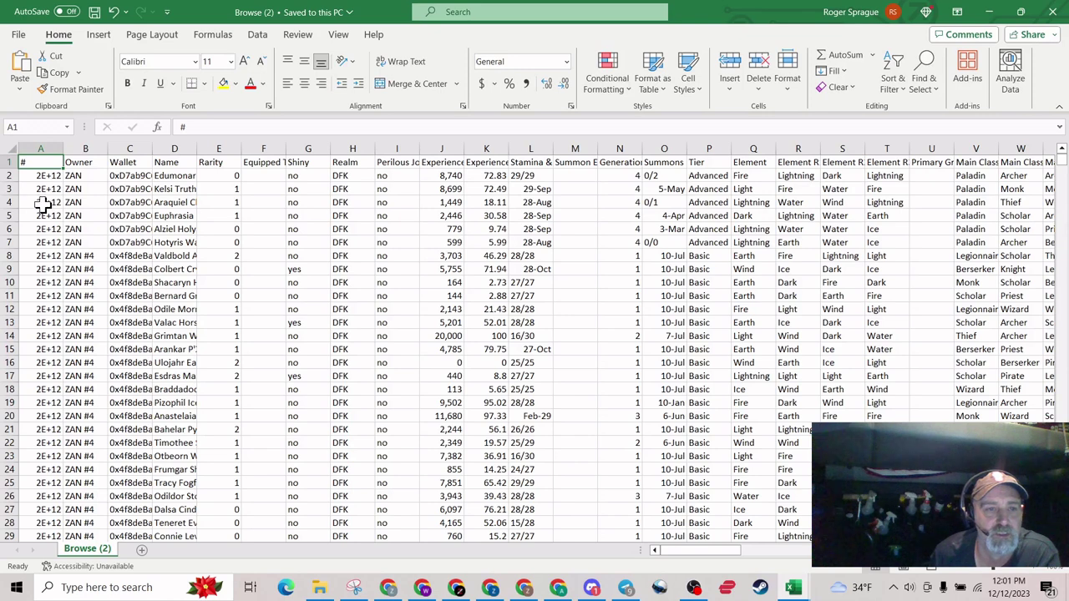
Format the hero # column A as Number with no decimal places
{"action": "left_click", "coordinate": [38, 148]}
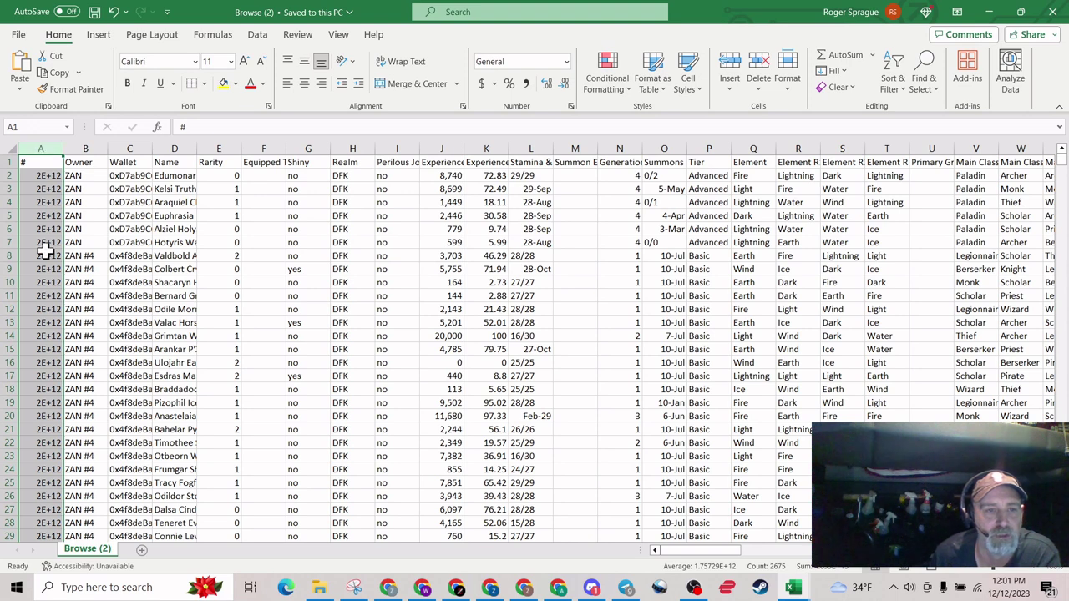
{"action": "left_click", "coordinate": [566, 62]}
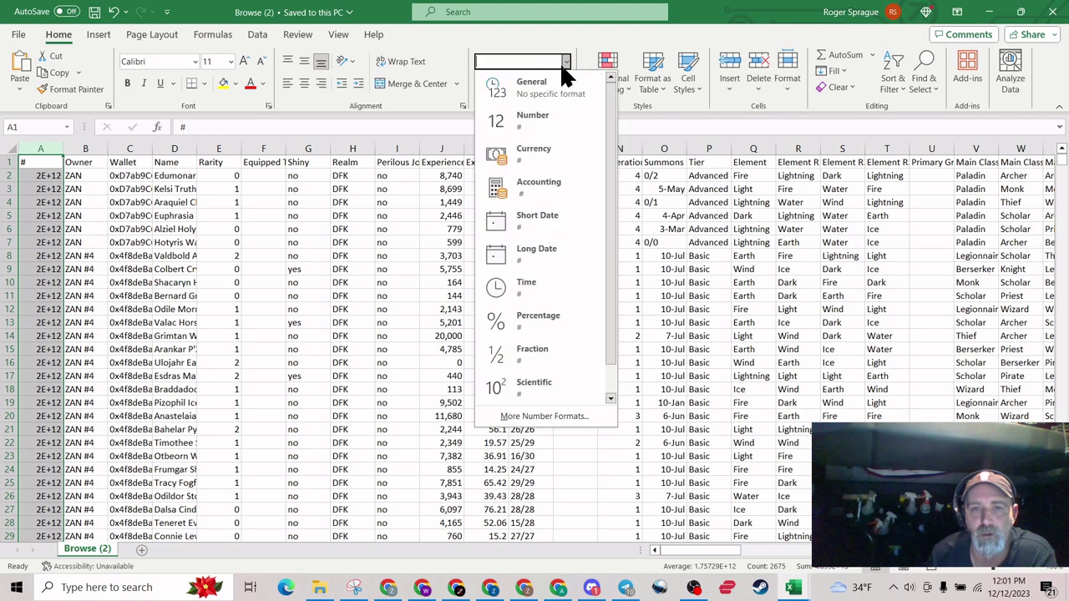
{"action": "left_click", "coordinate": [534, 123]}
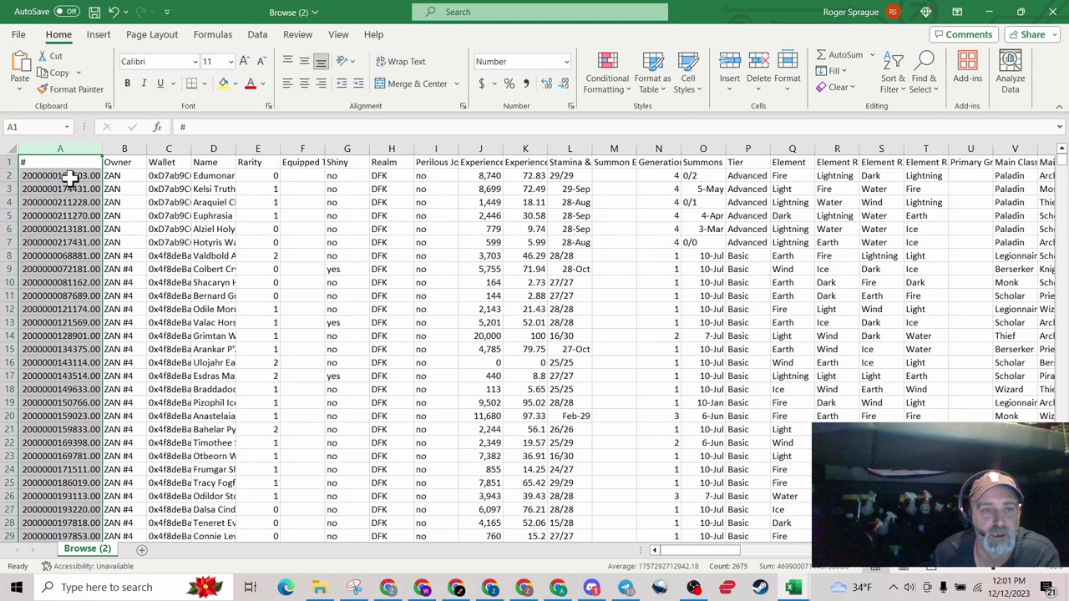
{"action": "double_click", "coordinate": [566, 86]}
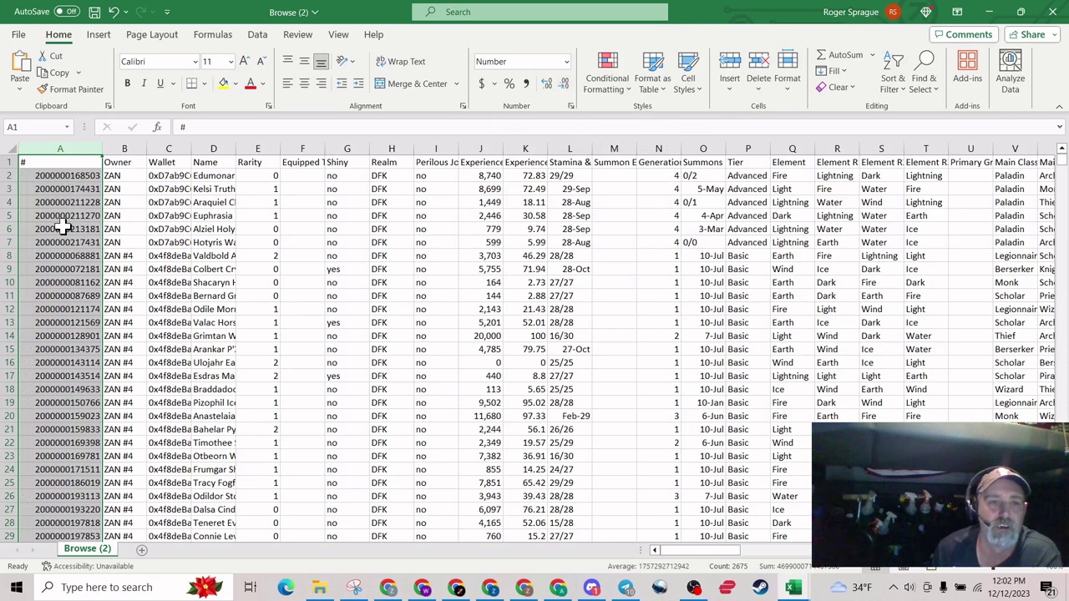
{"action": "left_click", "coordinate": [60, 163]}
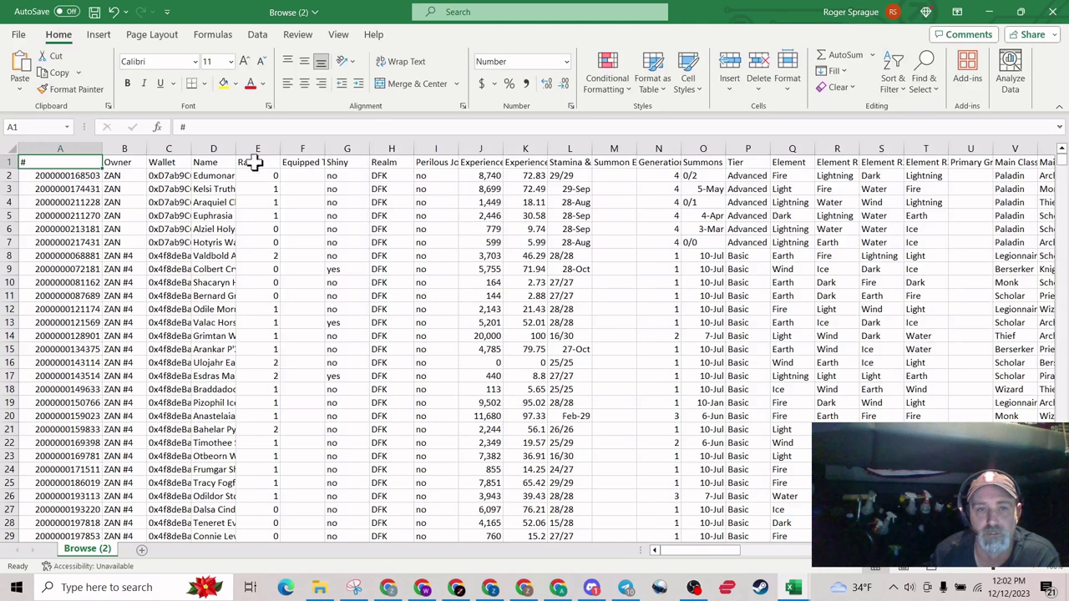
Delete the Name, Rarity, Equipped To and Shiny columns (D to G)
{"action": "left_click", "coordinate": [212, 163]}
{"action": "left_click_drag", "start_coordinate": [212, 163], "coordinate": [299, 163]}
{"action": "left_click", "coordinate": [224, 190]}
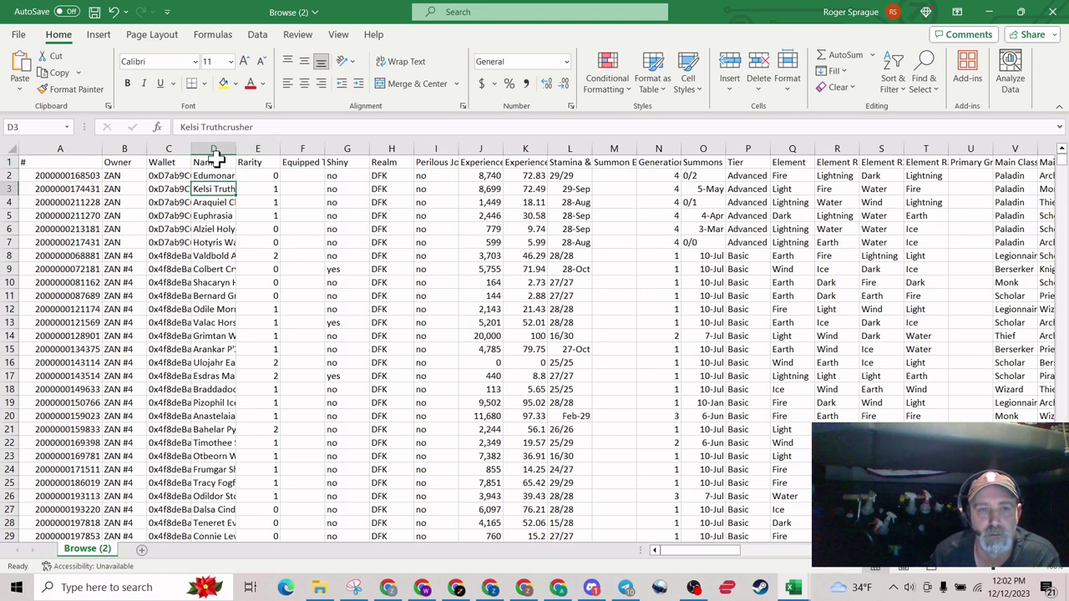
{"action": "left_click", "coordinate": [214, 148]}
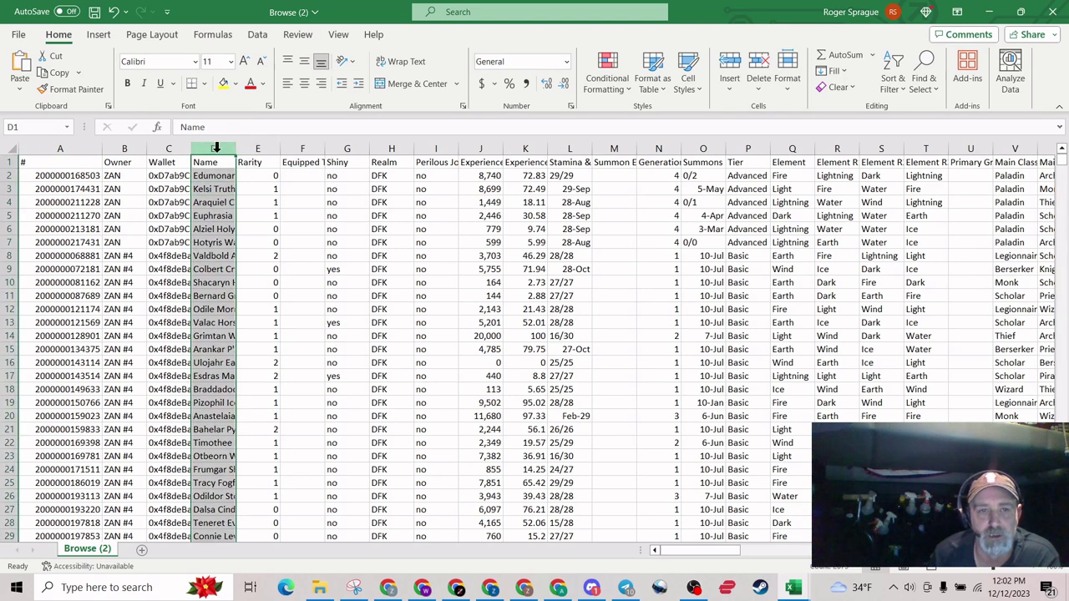
{"action": "left_click_drag", "start_coordinate": [225, 150], "coordinate": [358, 143]}
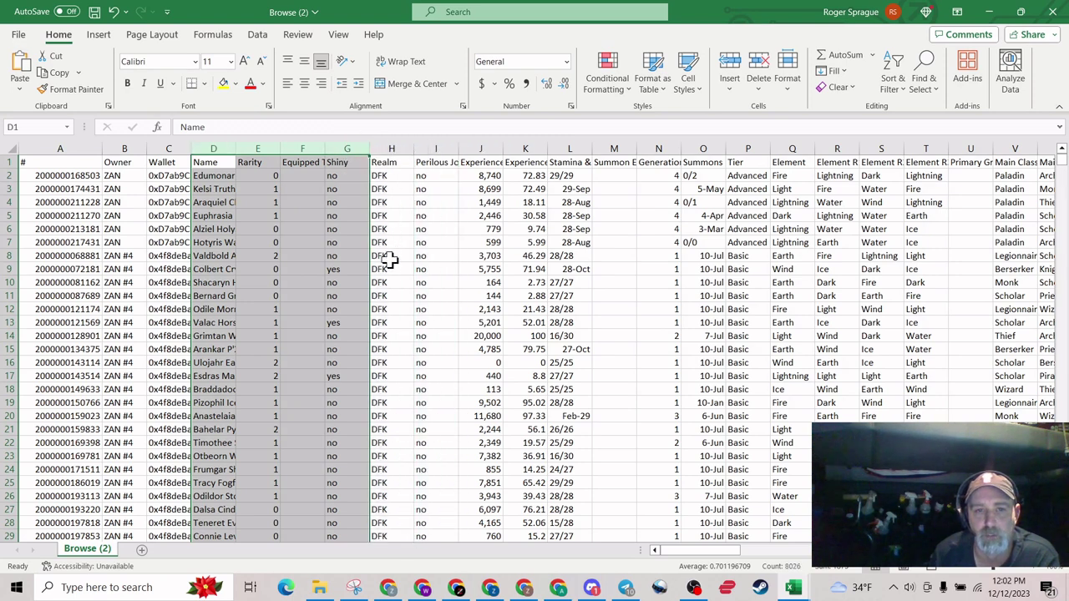
{"action": "right_click", "coordinate": [296, 148]}
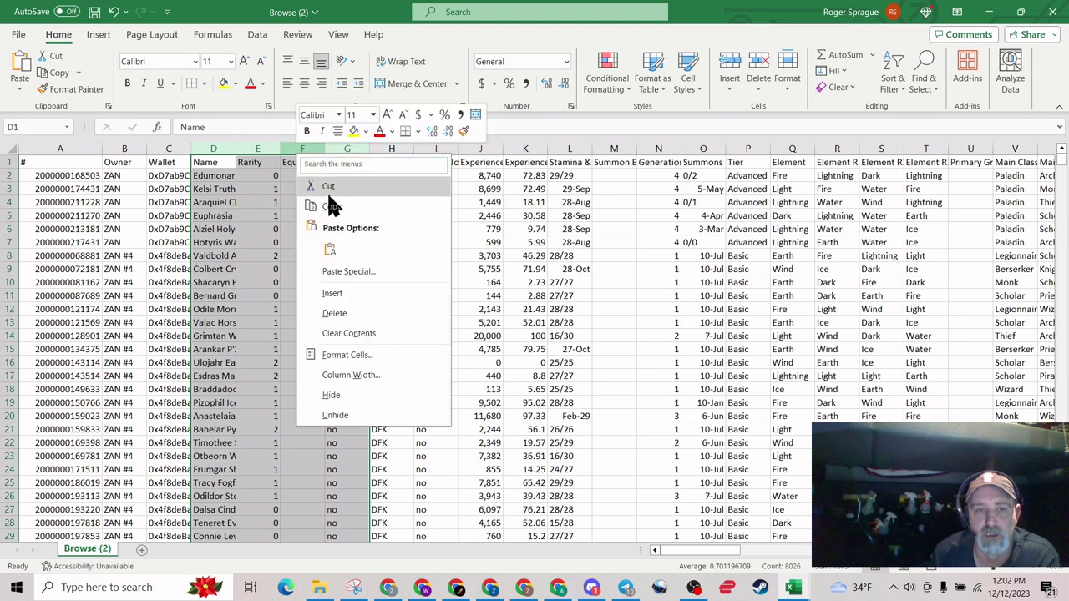
{"action": "left_click", "coordinate": [343, 313]}
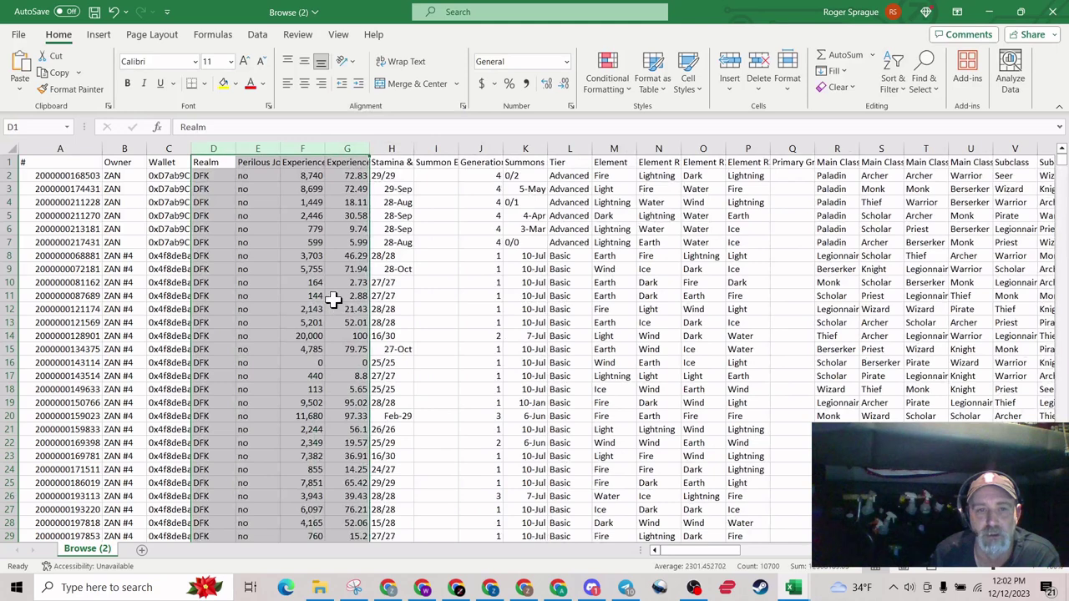
{"action": "left_click", "coordinate": [346, 297]}
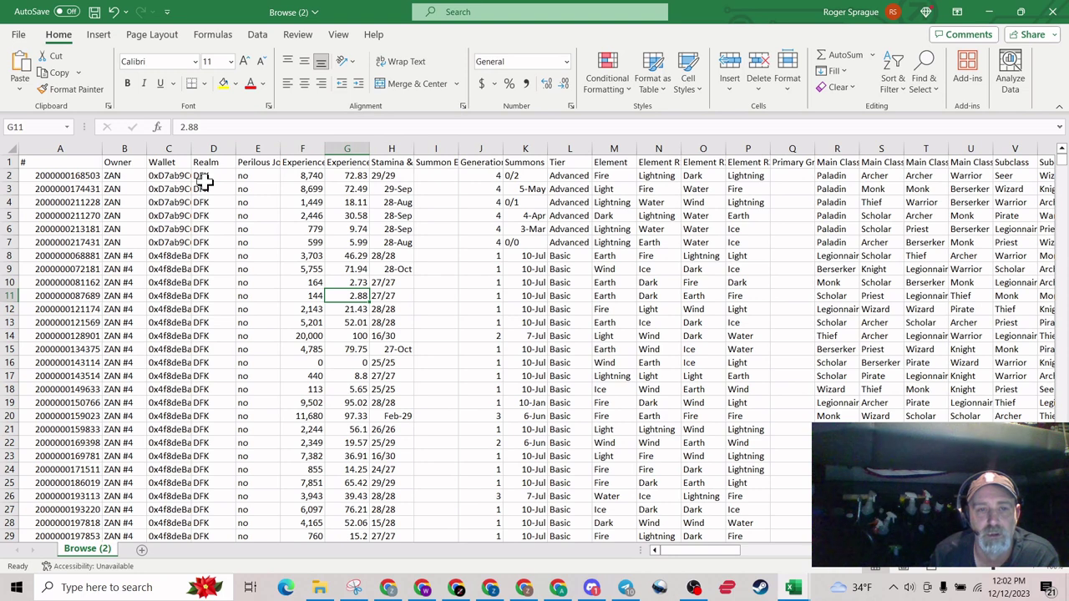
Delete columns E to Z, from Perilous Journey through Level
{"action": "left_click", "coordinate": [258, 148]}
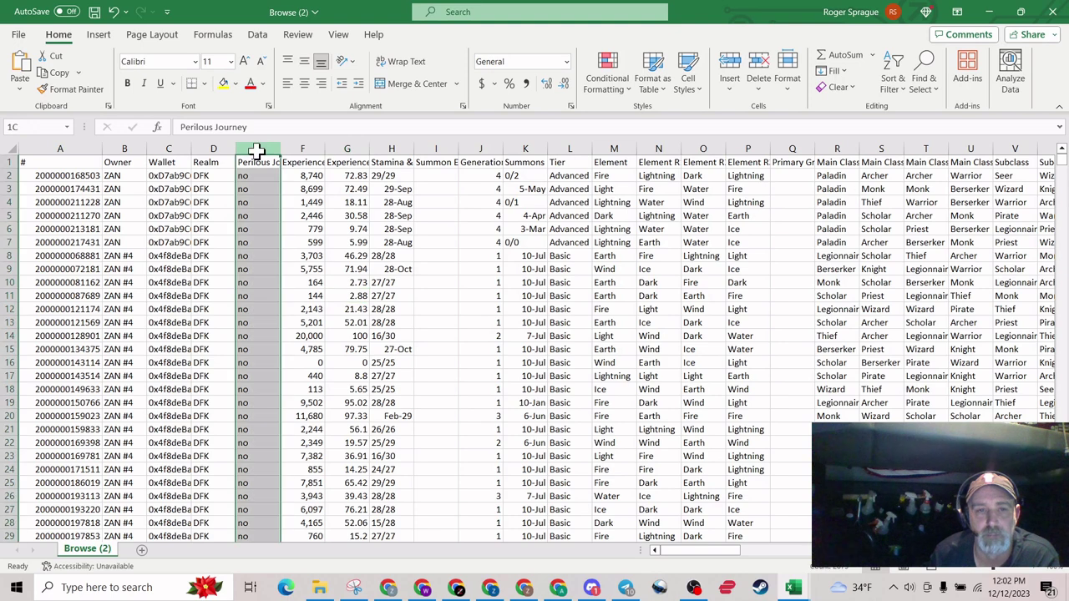
{"action": "left_click_drag", "start_coordinate": [258, 150], "coordinate": [548, 157]}
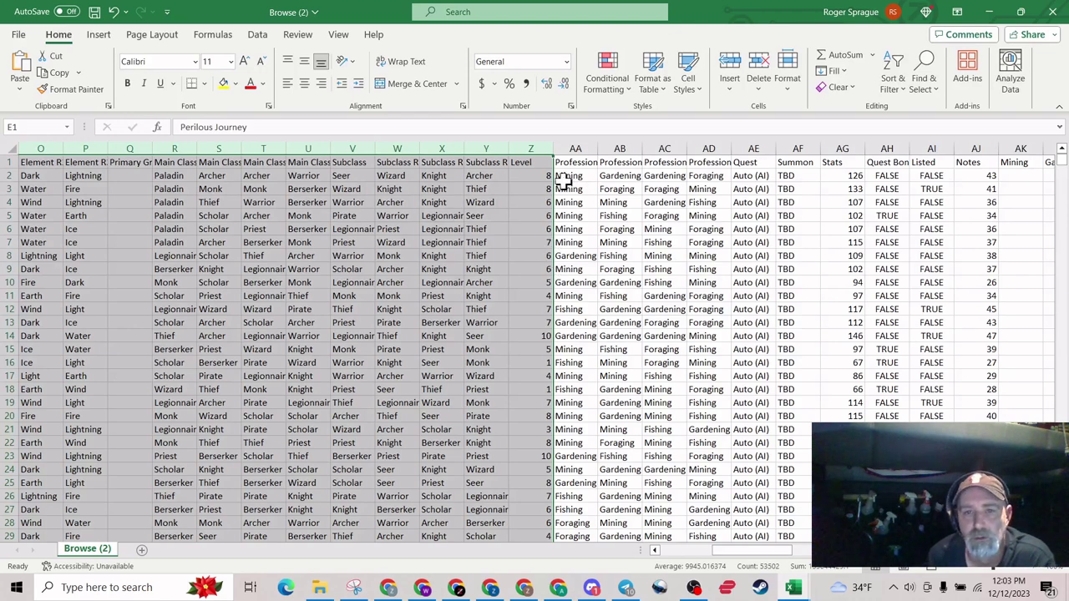
{"action": "right_click", "coordinate": [520, 152]}
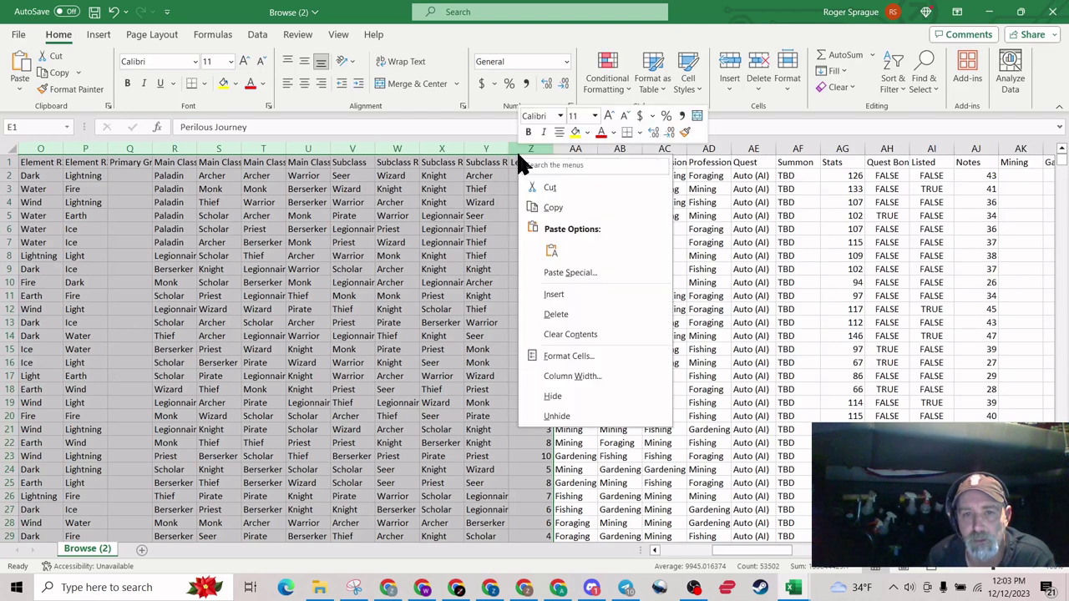
{"action": "left_click", "coordinate": [556, 314]}
{"action": "left_click", "coordinate": [473, 309]}
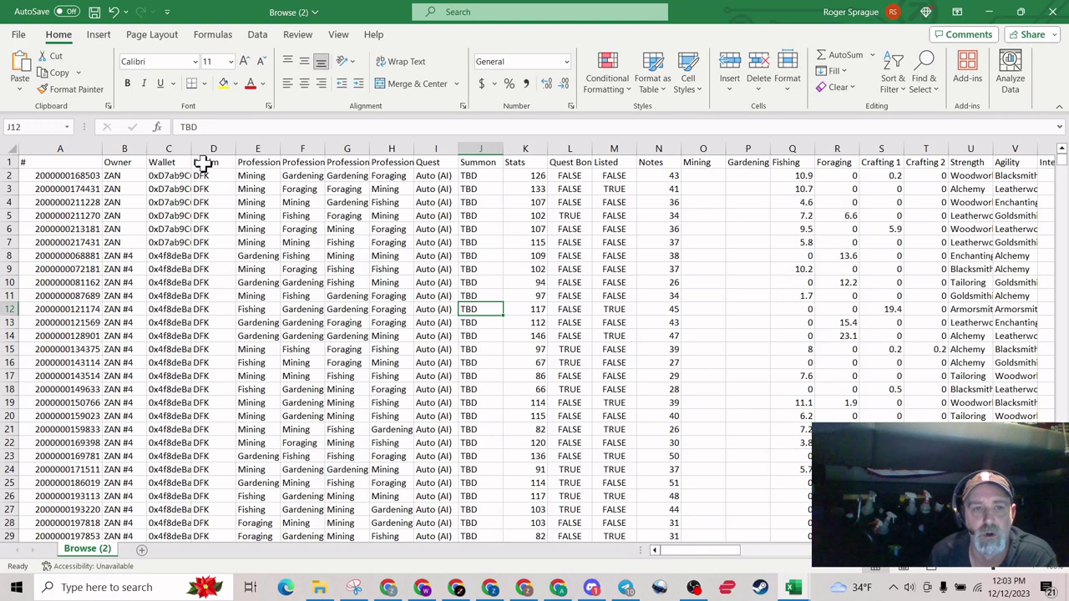
Delete every column after the first Profession column, from Profession R1 in F through CF
{"action": "left_click_drag", "start_coordinate": [302, 148], "coordinate": [929, 152]}
{"action": "right_click", "coordinate": [931, 154]}
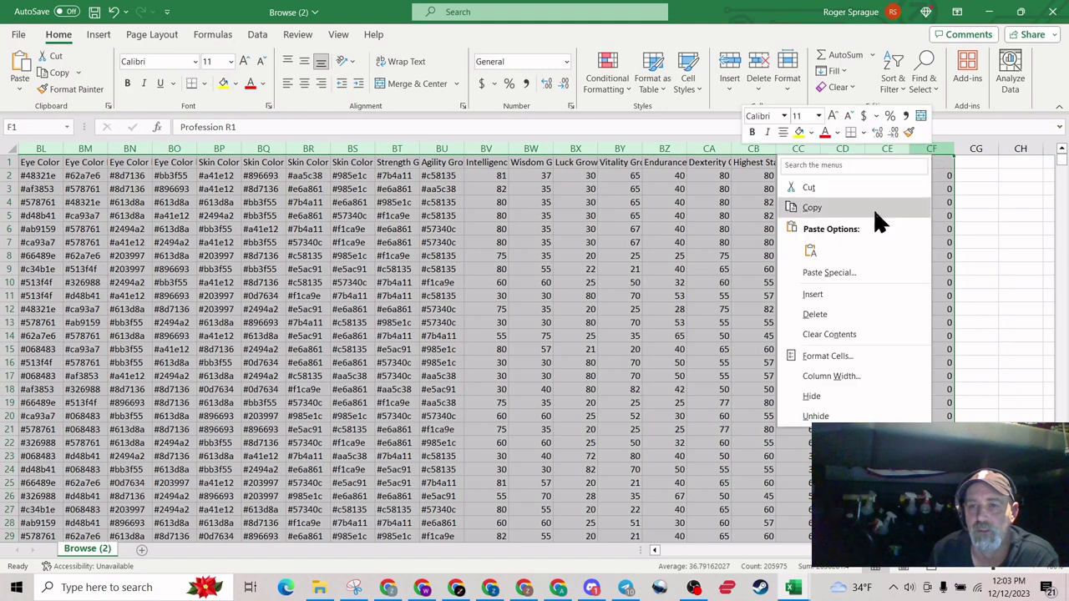
{"action": "left_click", "coordinate": [815, 314]}
{"action": "left_click", "coordinate": [456, 311]}
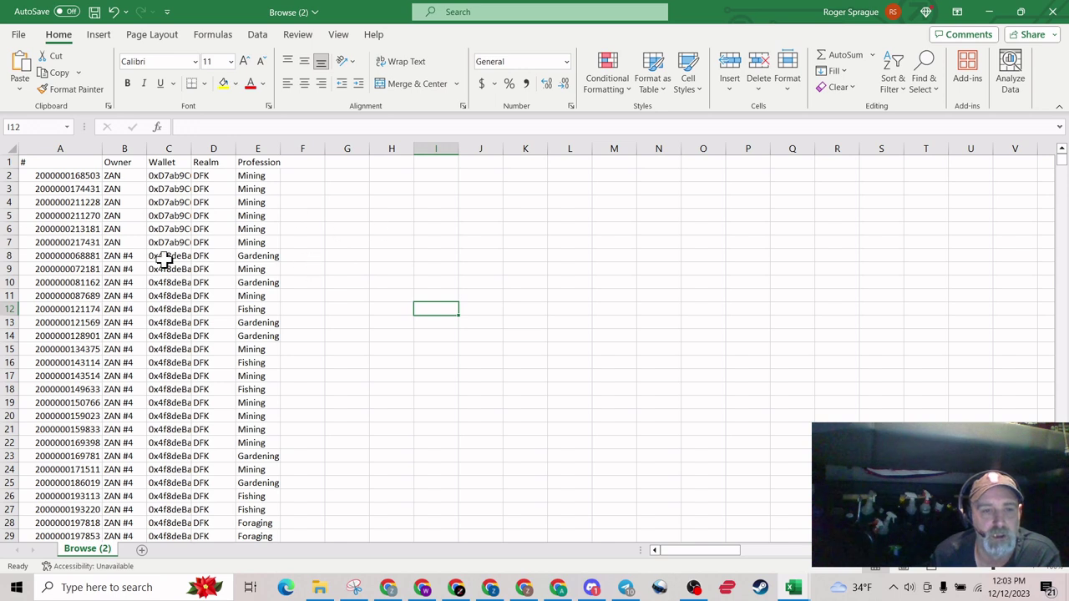
Add filters to the header row 1
{"action": "left_click", "coordinate": [7, 161]}
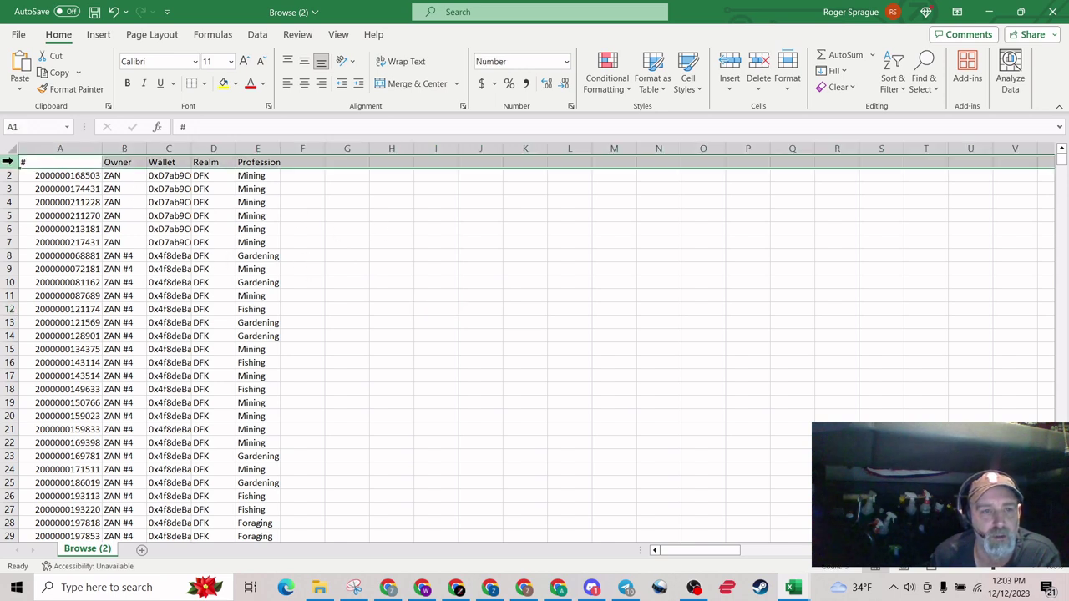
{"action": "left_click", "coordinate": [890, 87]}
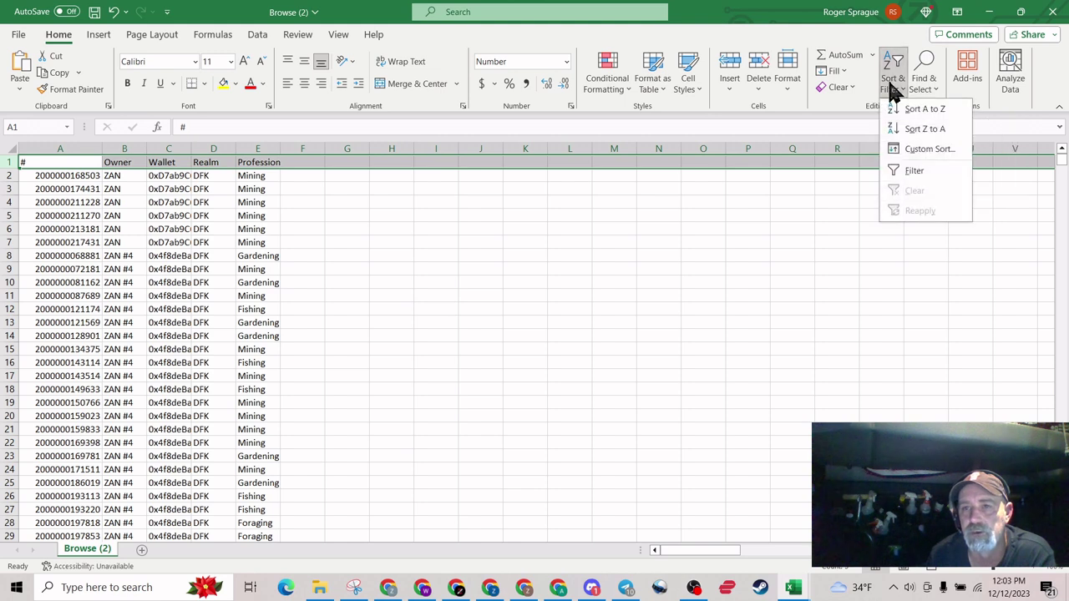
{"action": "left_click", "coordinate": [919, 177]}
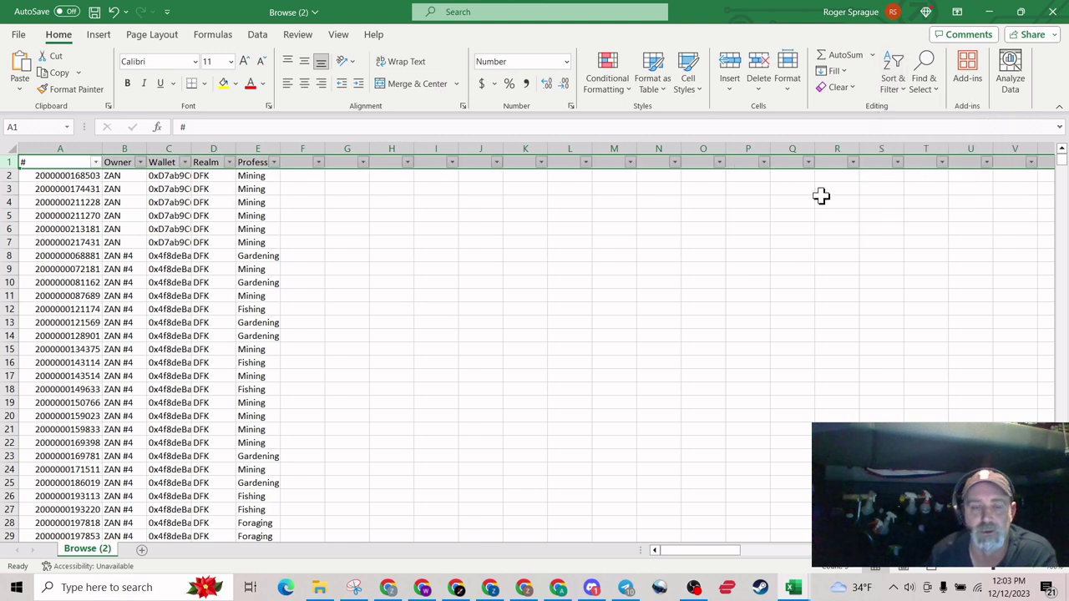
{"action": "left_click", "coordinate": [411, 266]}
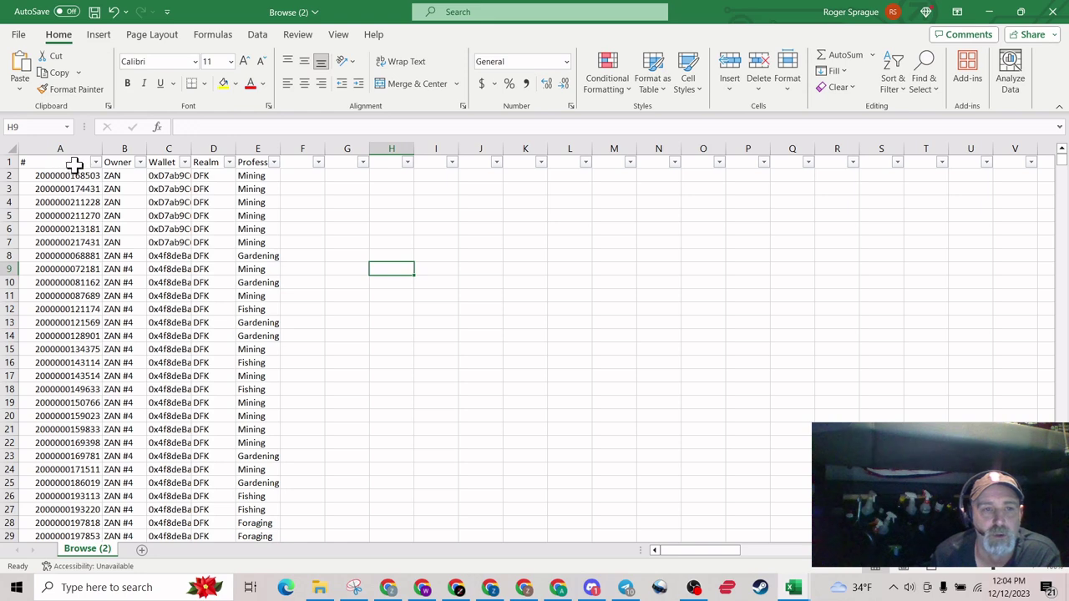
Filter the Owner column to show only ZAN#5
{"action": "left_click", "coordinate": [141, 164]}
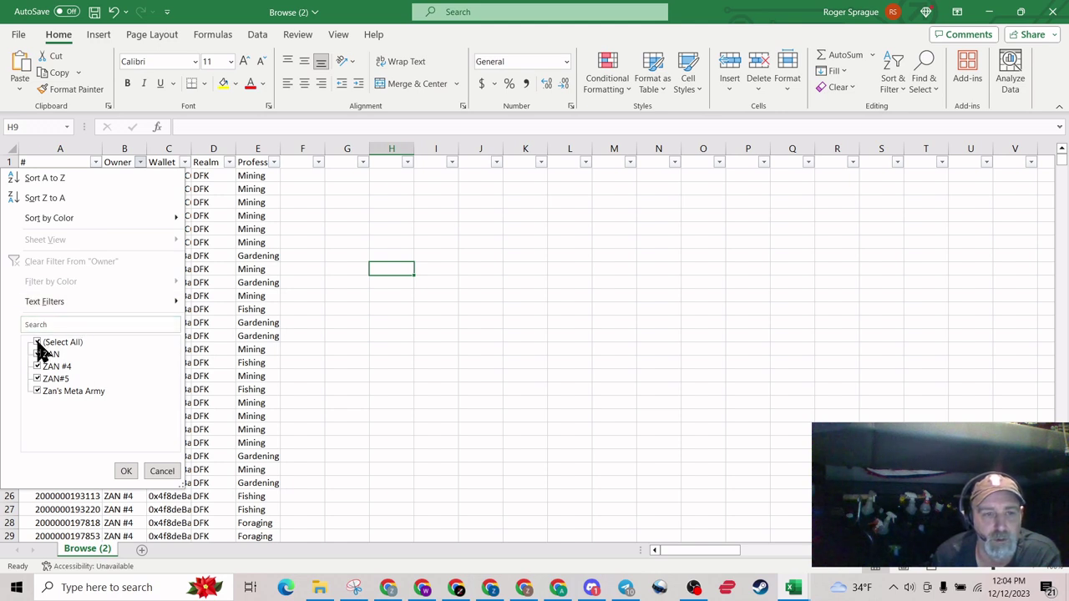
{"action": "left_click", "coordinate": [212, 325]}
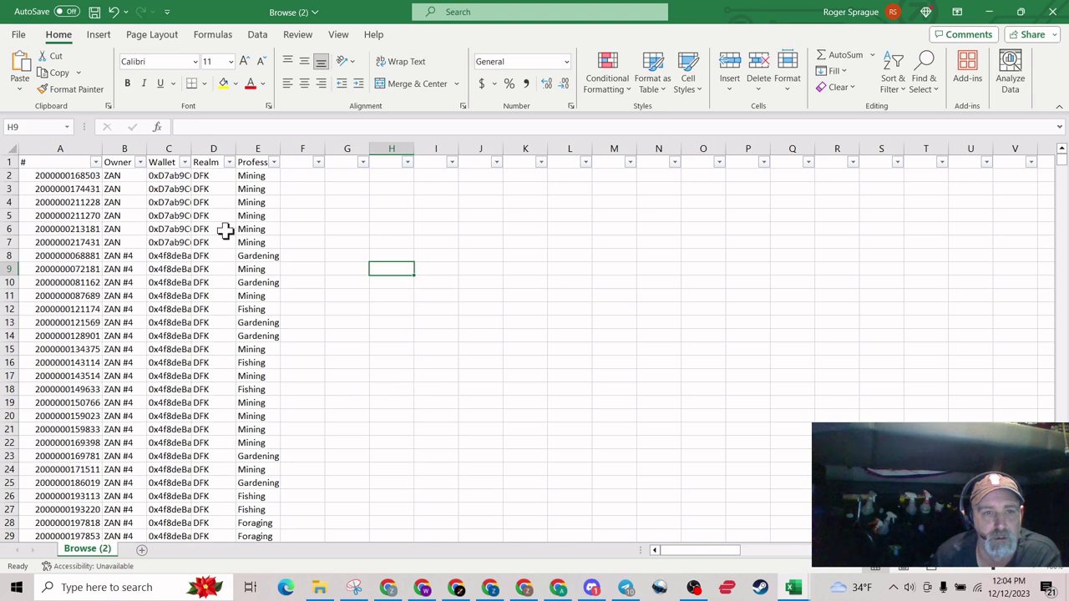
{"action": "left_click", "coordinate": [140, 163]}
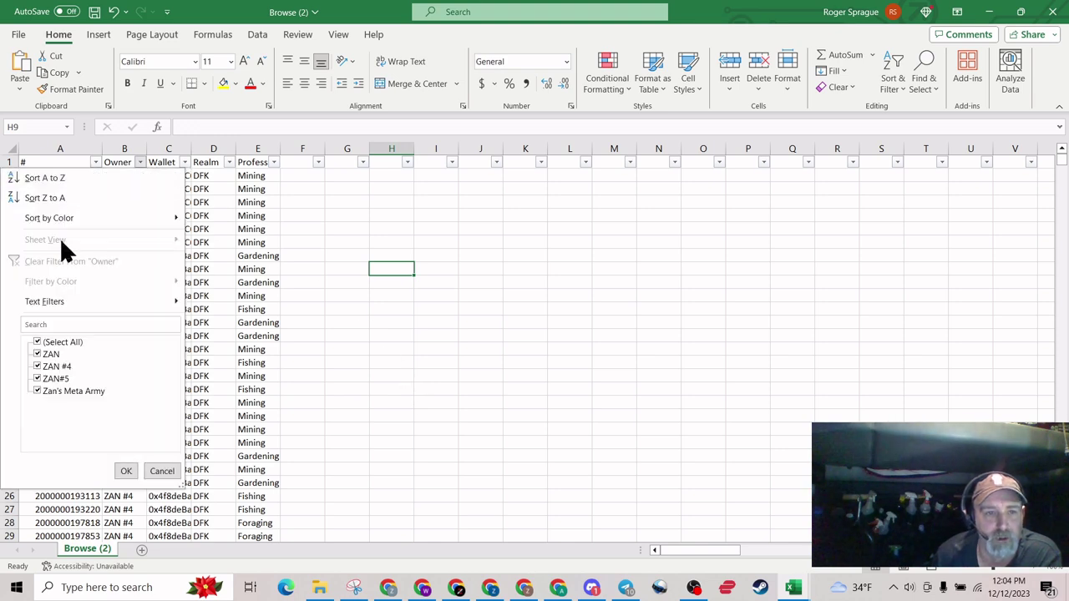
{"action": "left_click", "coordinate": [38, 343]}
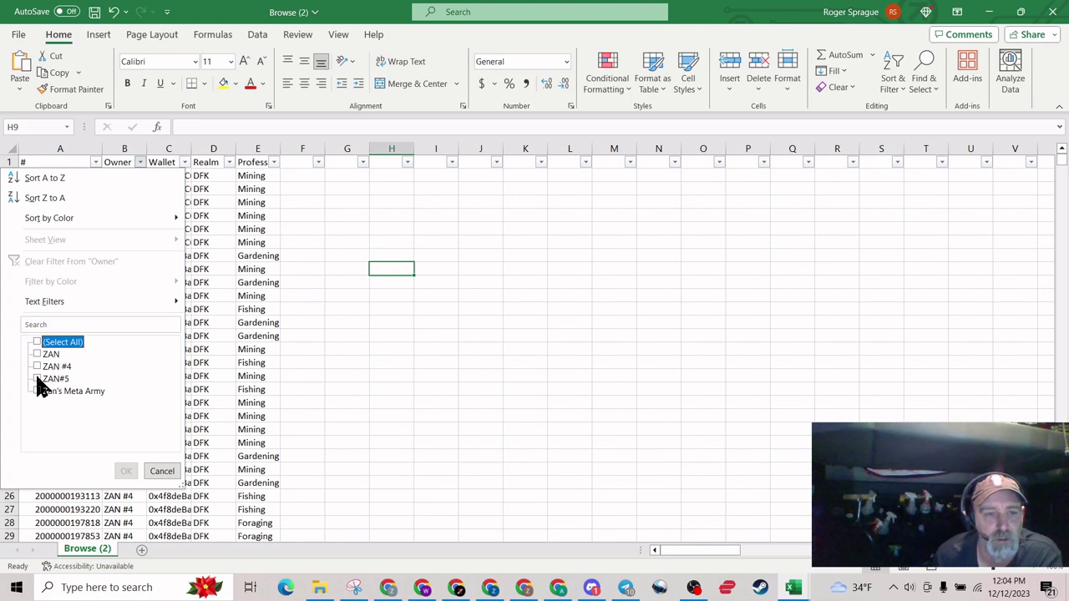
{"action": "left_click", "coordinate": [38, 379]}
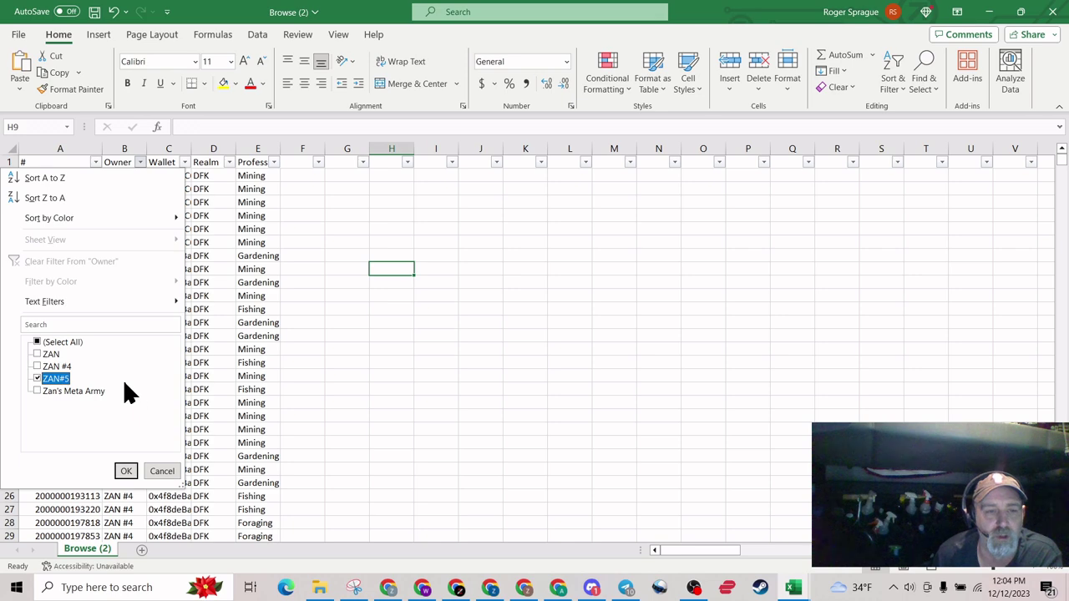
{"action": "left_click", "coordinate": [127, 472]}
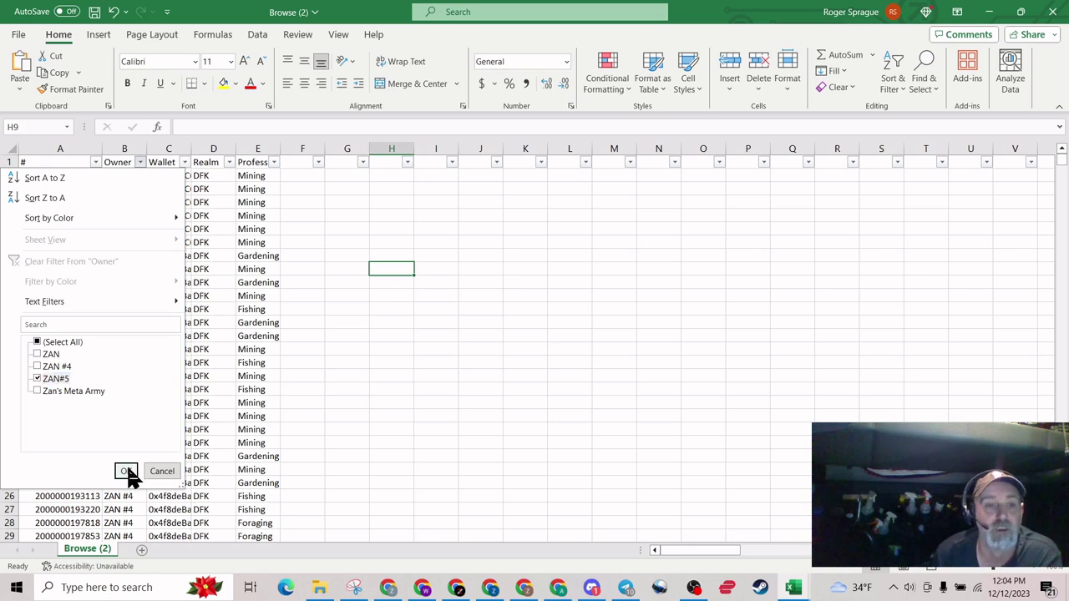
{"action": "left_click", "coordinate": [125, 472]}
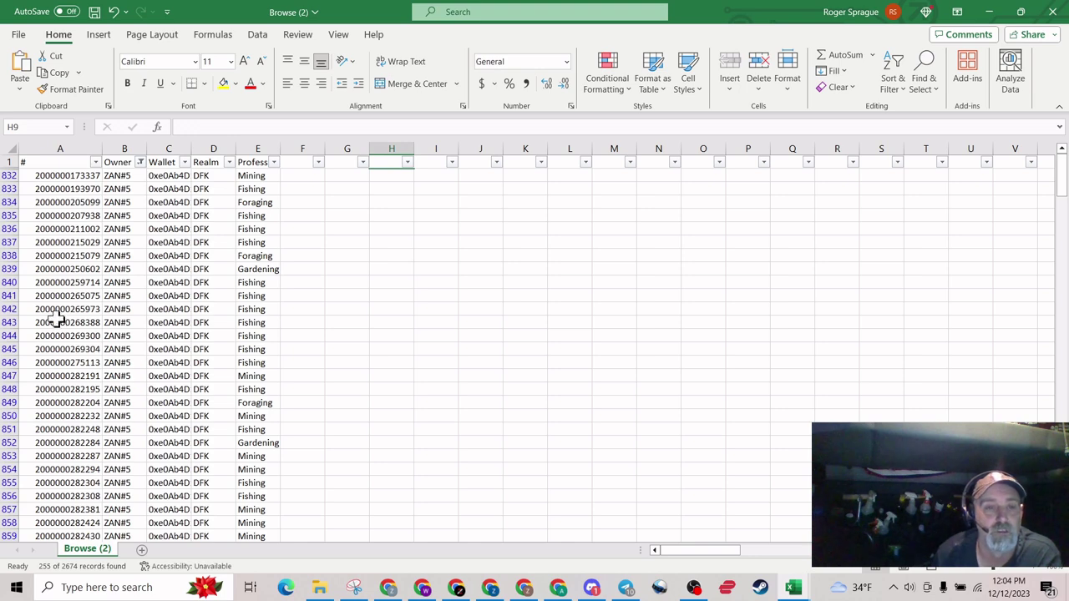
{"action": "scroll", "coordinate": [54, 317], "scroll_direction": "down", "scroll_amount": 10}
{"action": "scroll", "coordinate": [108, 362], "scroll_direction": "up", "scroll_amount": 10}
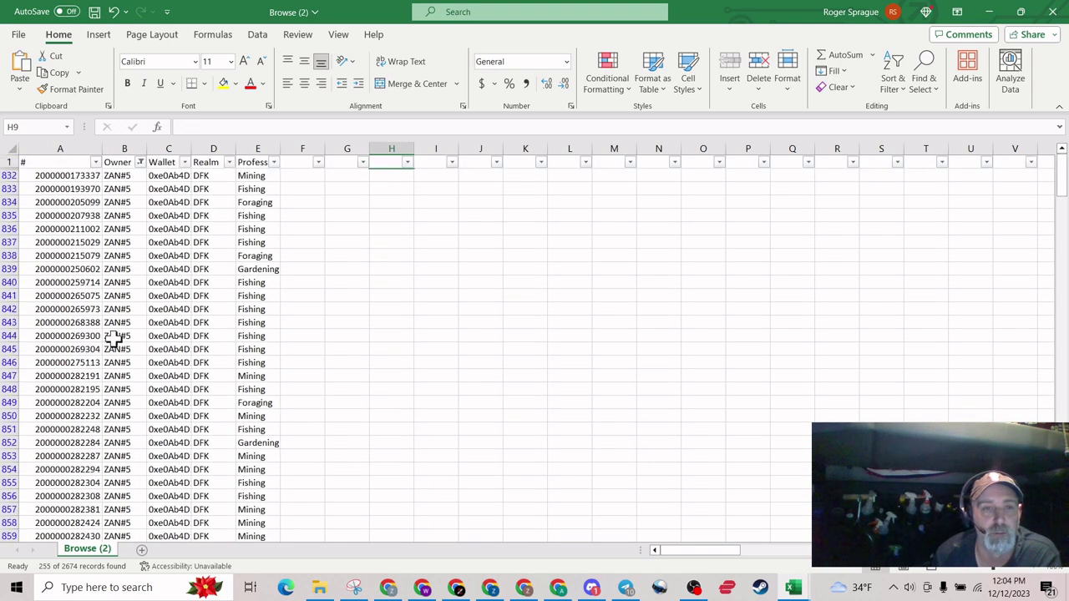
Filter the Realm column to show only DFK
{"action": "left_click", "coordinate": [229, 164]}
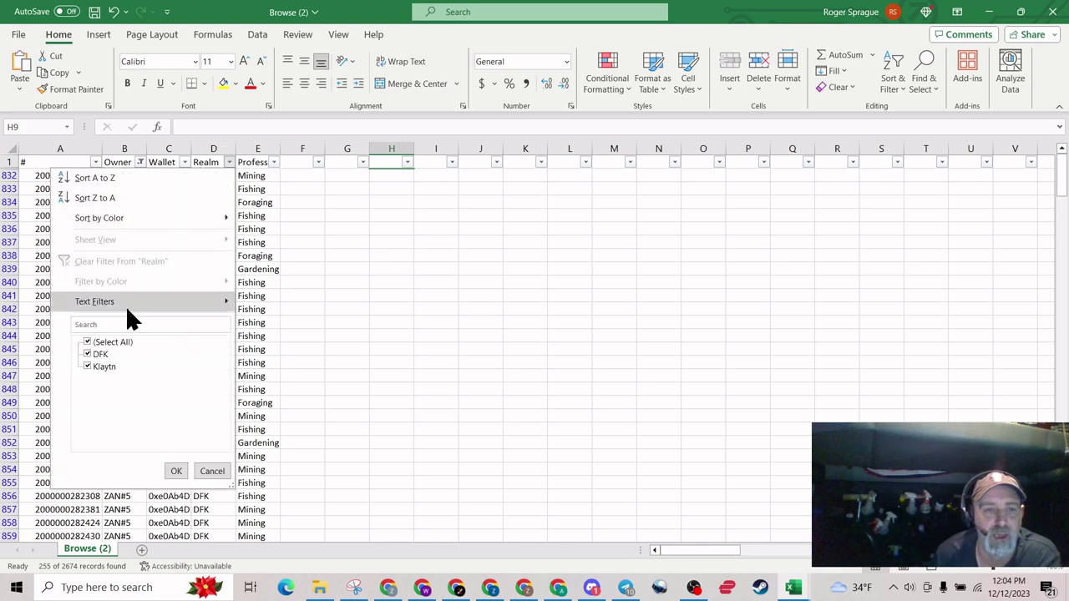
{"action": "left_click", "coordinate": [94, 342]}
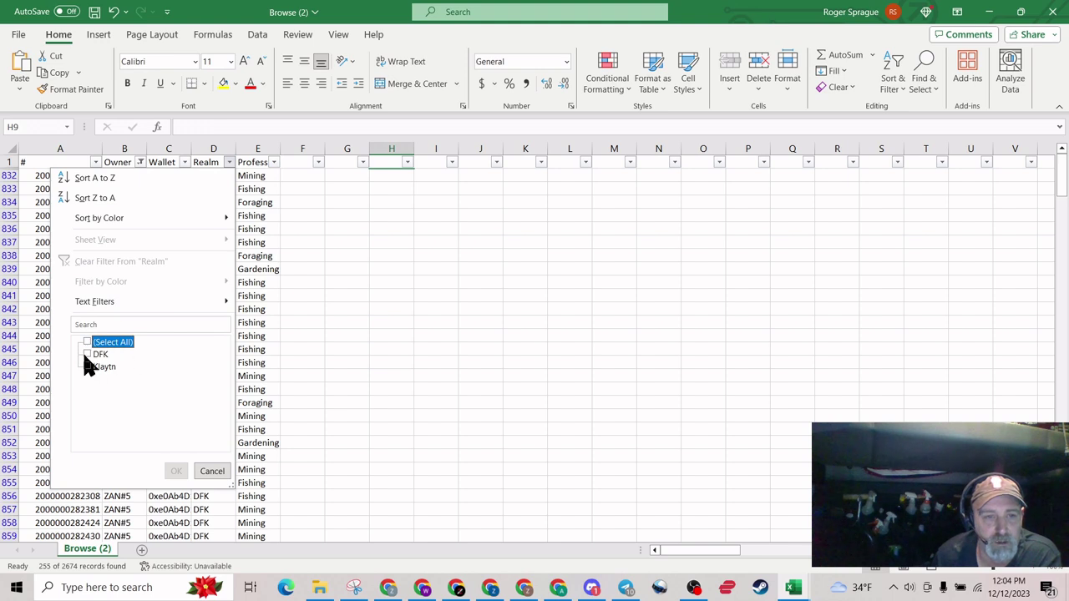
{"action": "left_click", "coordinate": [86, 355]}
{"action": "left_click", "coordinate": [176, 471]}
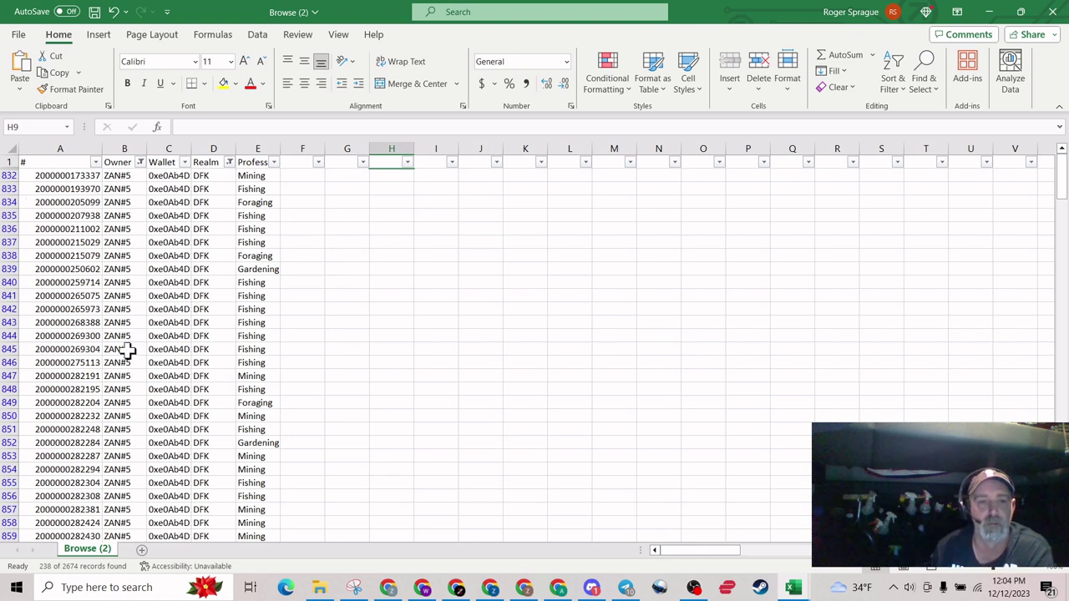
Copy all the filtered hero numbers in column A, starting from cell A832
{"action": "left_click", "coordinate": [65, 176]}
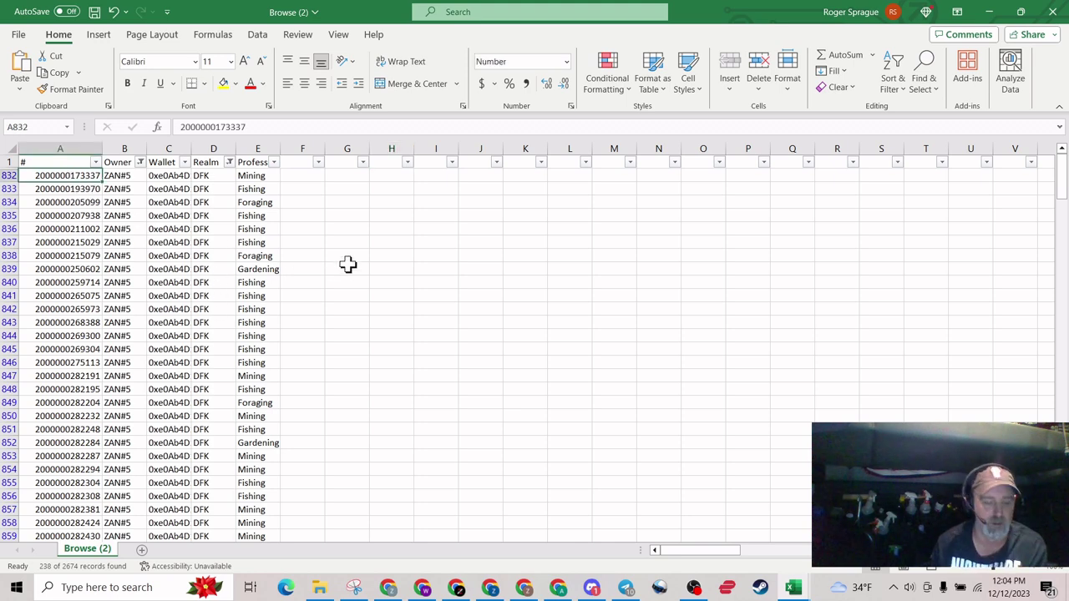
{"action": "key", "text": "ctrl+shift+Down"}
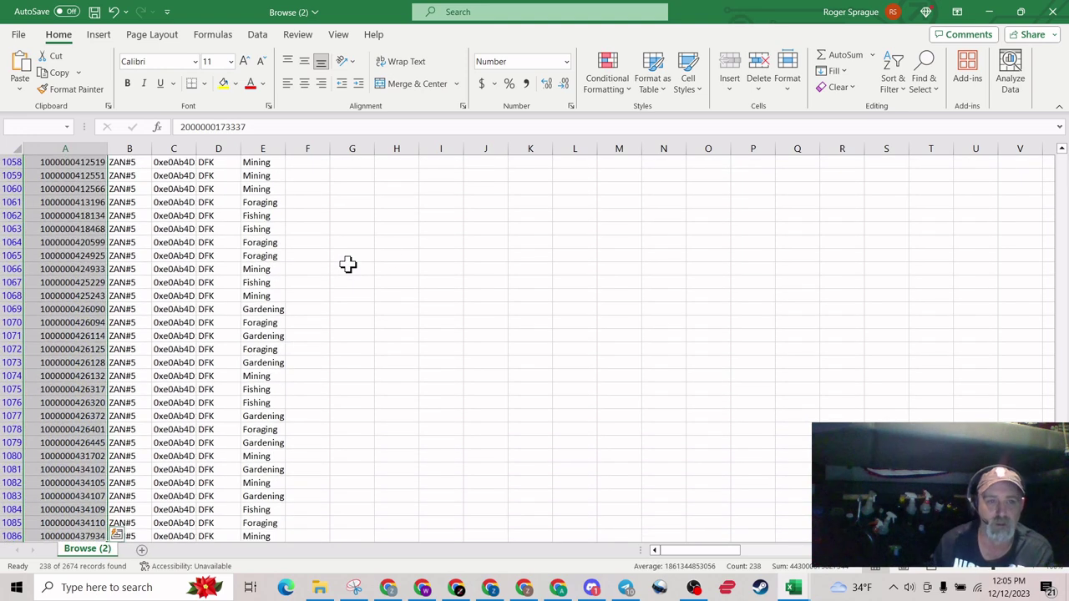
{"action": "right_click", "coordinate": [84, 308]}
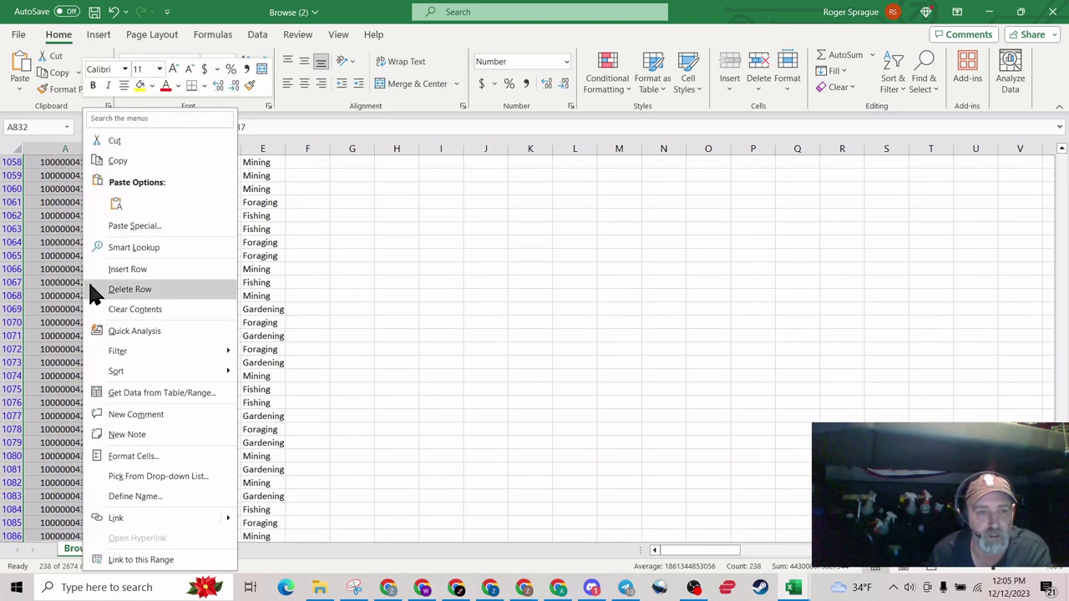
{"action": "left_click", "coordinate": [120, 162]}
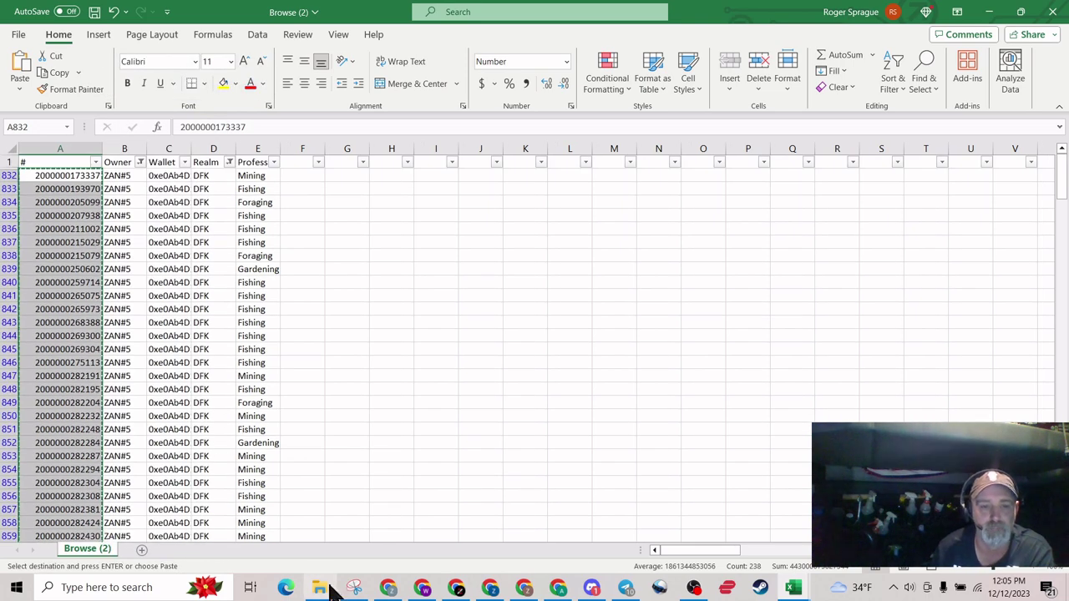
Switch to the Zan DFKH Google Sheet and paste the hero numbers into the 5Z id column from cell B2
{"action": "left_click", "coordinate": [390, 588]}
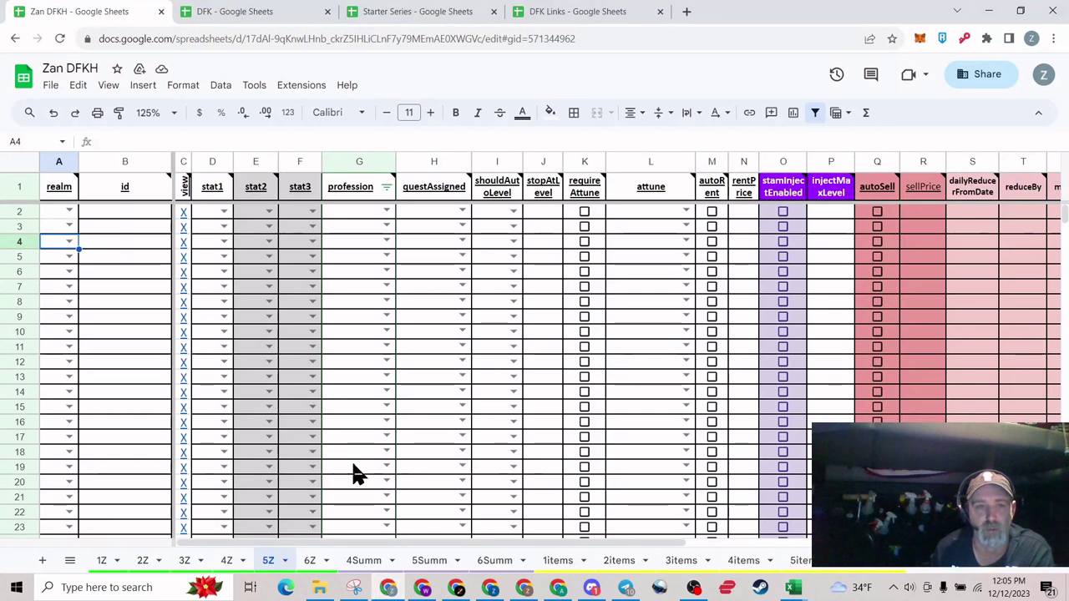
{"action": "left_click", "coordinate": [115, 242]}
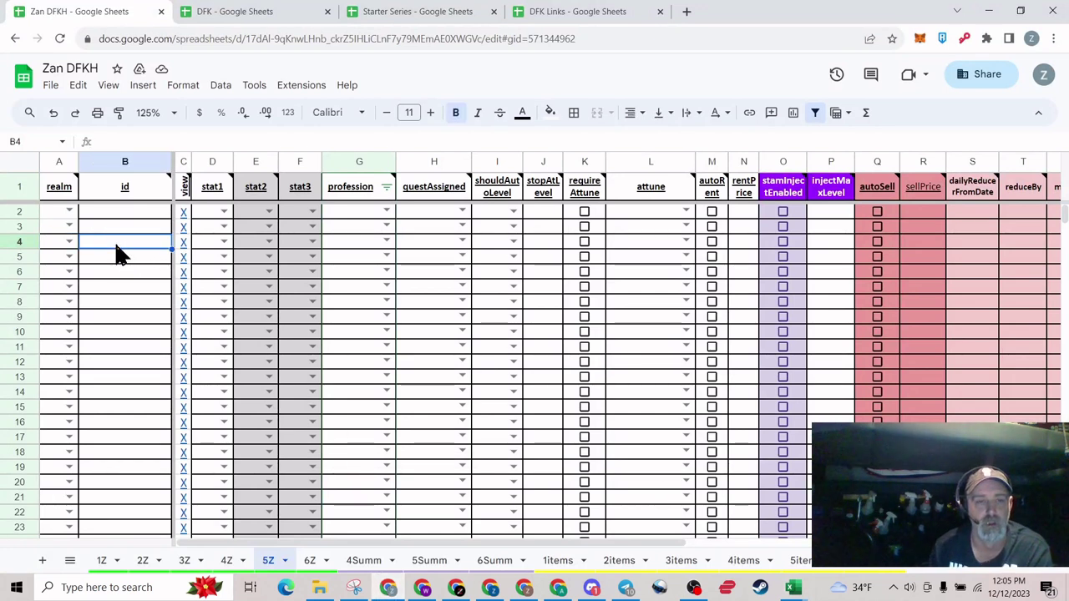
{"action": "left_click", "coordinate": [119, 213]}
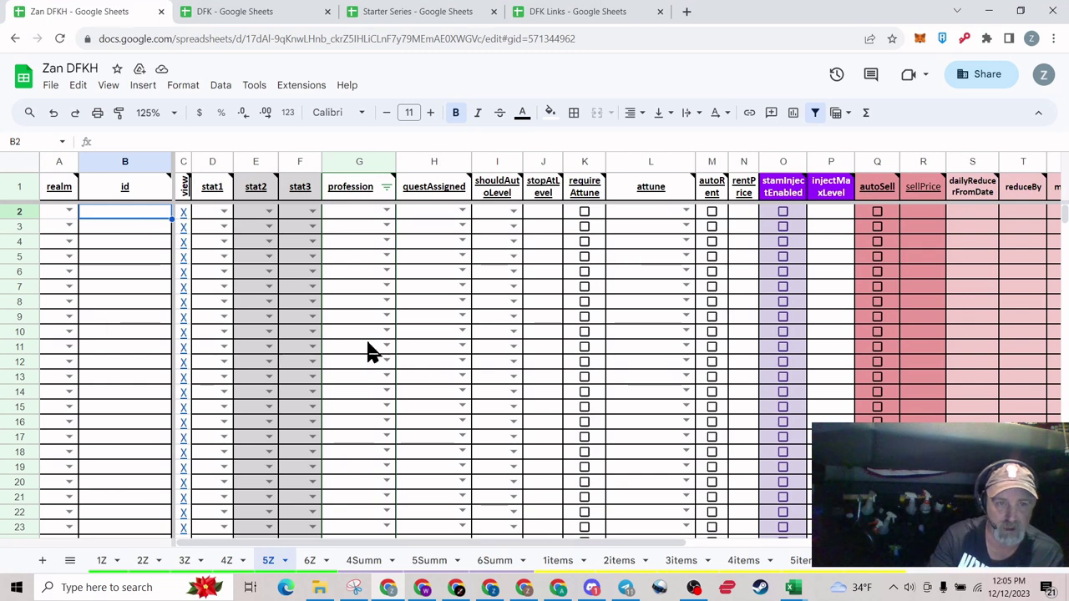
{"action": "key", "text": "ctrl+v"}
{"action": "left_click", "coordinate": [149, 289]}
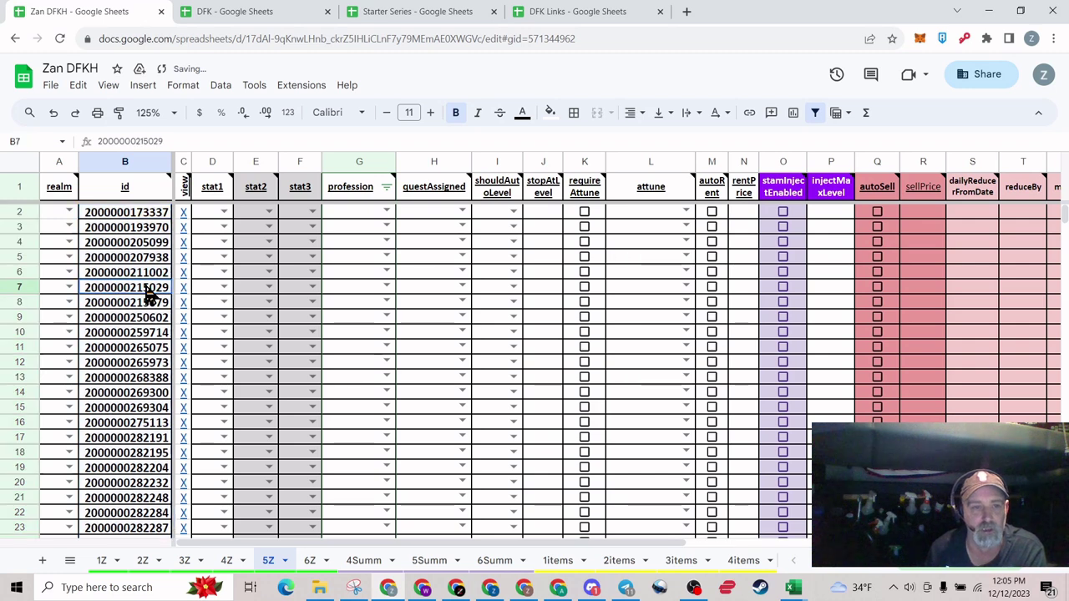
Set the realm in A2 to CV and fill it down to row 239, alongside the last hero id
{"action": "left_click", "coordinate": [55, 212]}
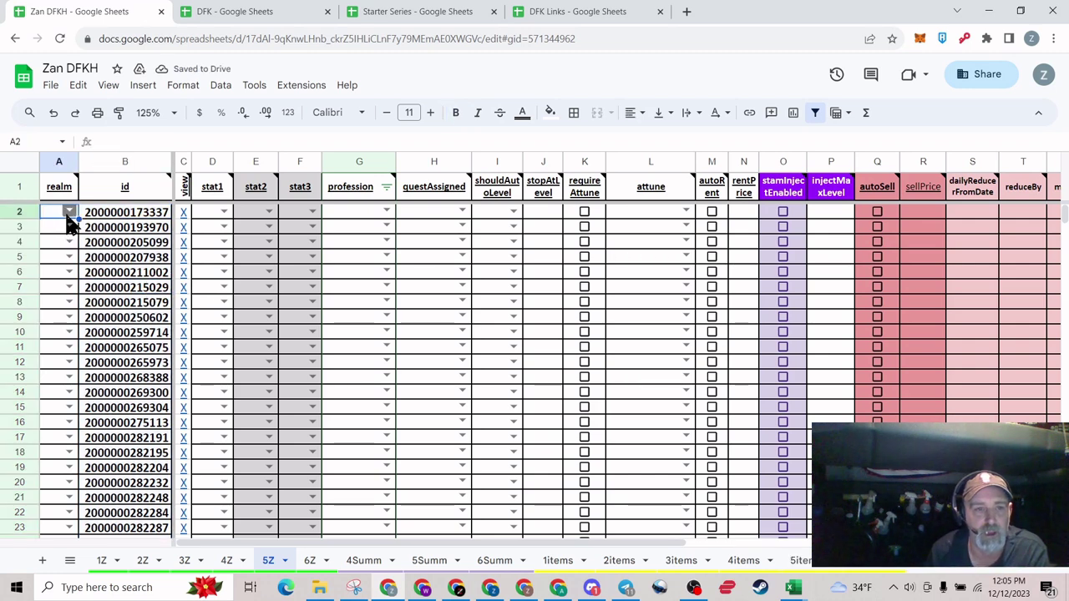
{"action": "left_click", "coordinate": [69, 212]}
{"action": "left_click", "coordinate": [53, 252]}
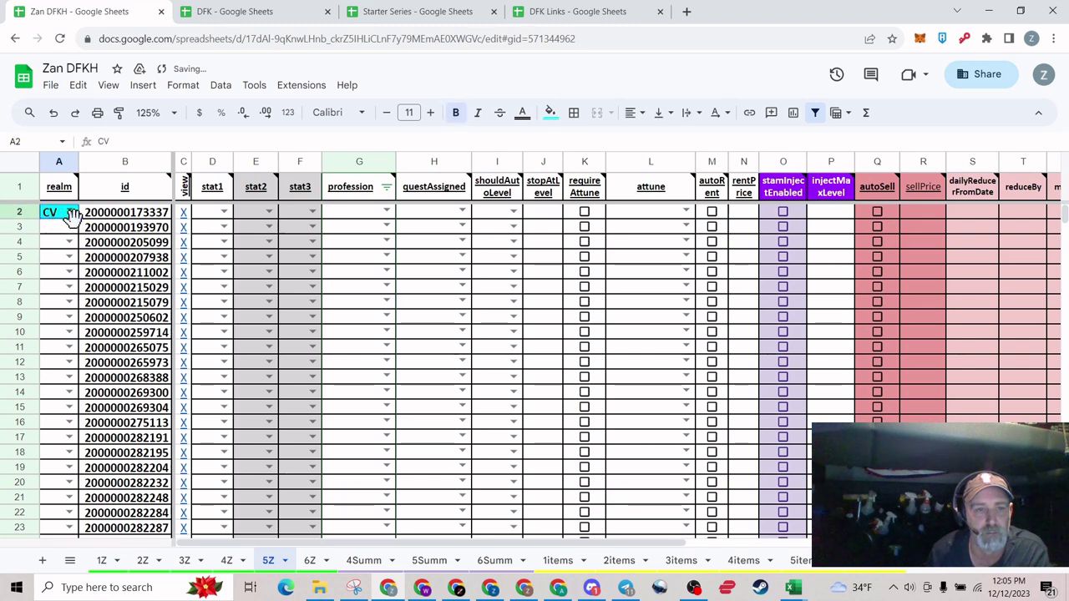
{"action": "left_click_drag", "start_coordinate": [77, 219], "coordinate": [76, 436]}
{"action": "left_click", "coordinate": [117, 442]}
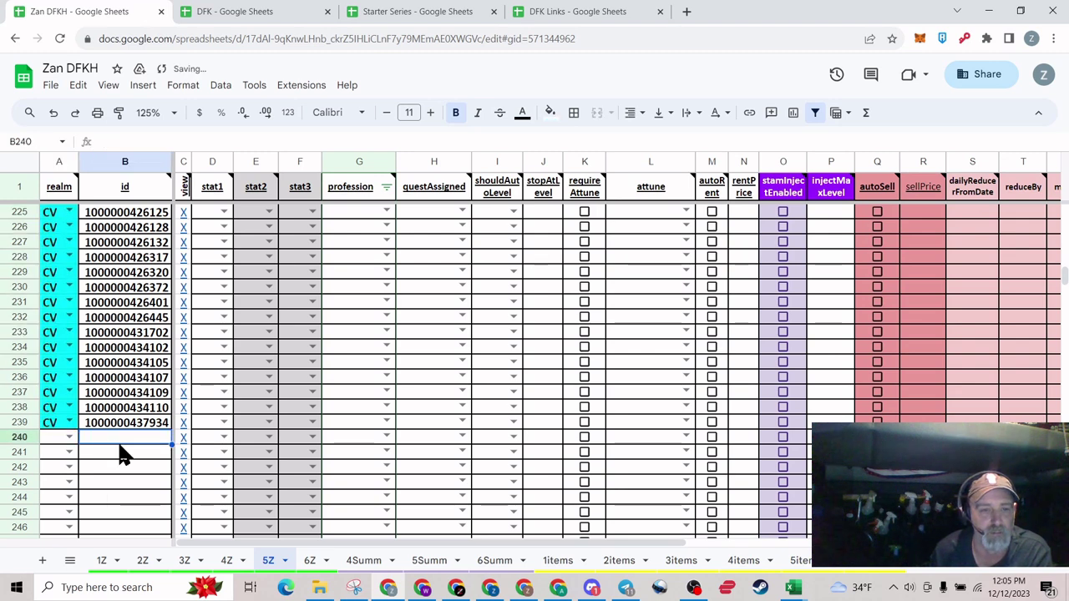
{"action": "left_click", "coordinate": [118, 429]}
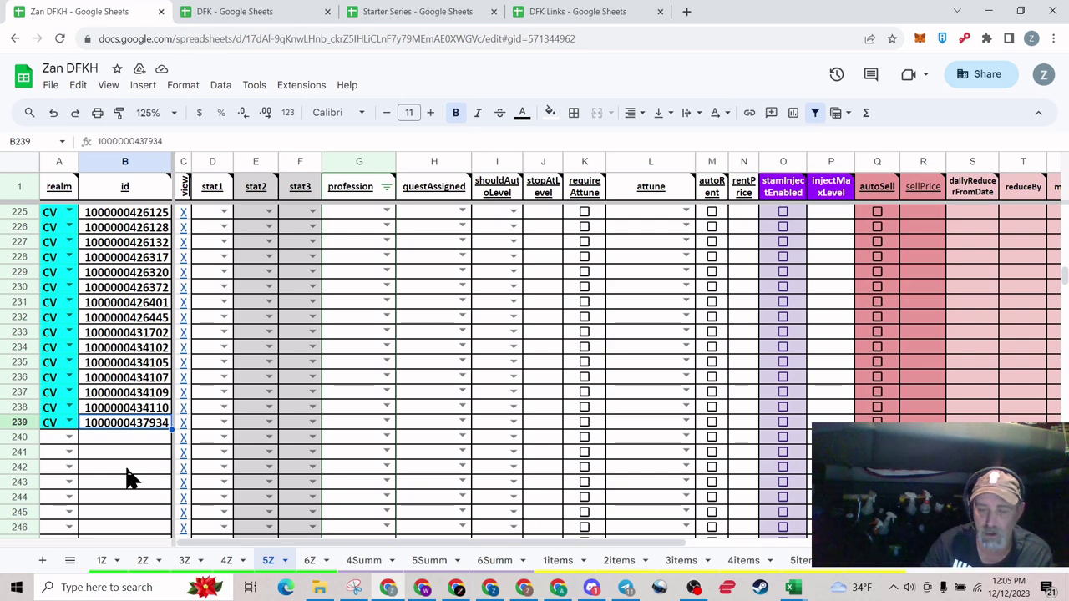
{"action": "key", "text": "ctrl+Up"}
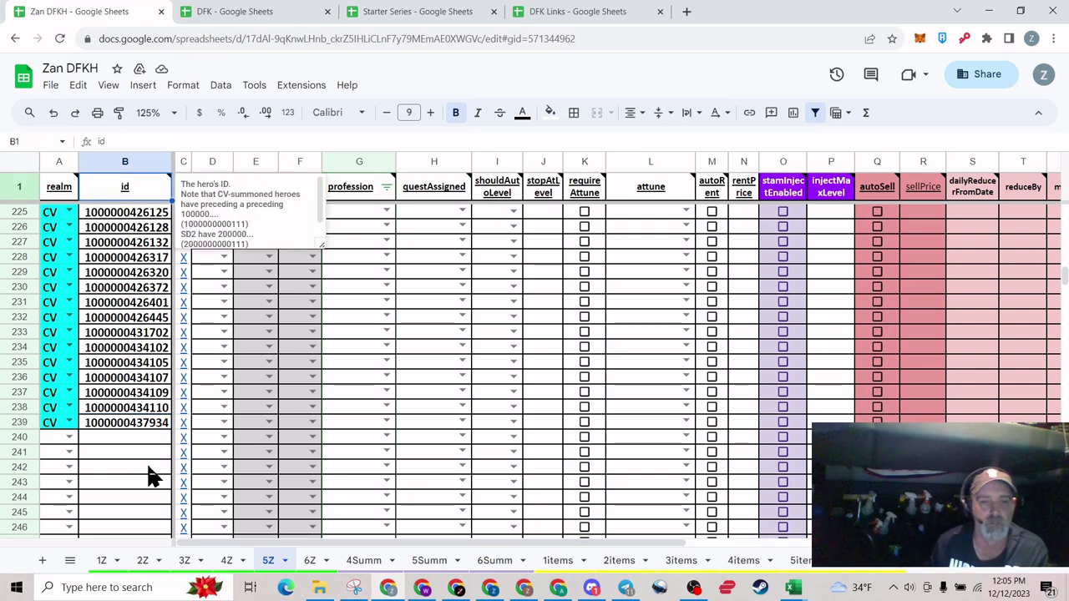
{"action": "left_click", "coordinate": [99, 428]}
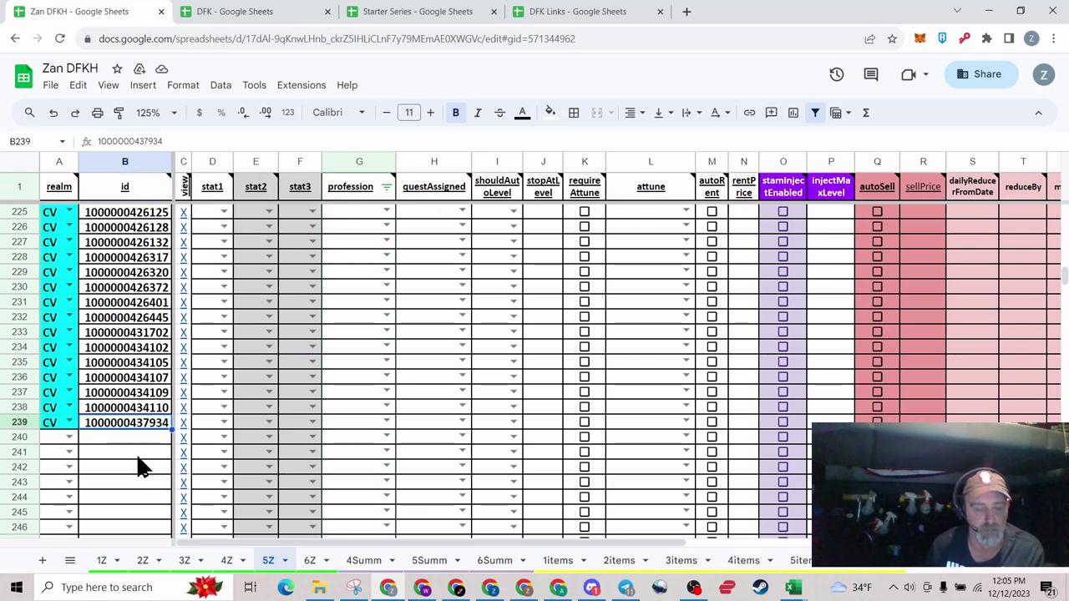
Return to the start of the 5Z hero list and select the first empty profession cell, G2
{"action": "key", "text": "ctrl+Up"}
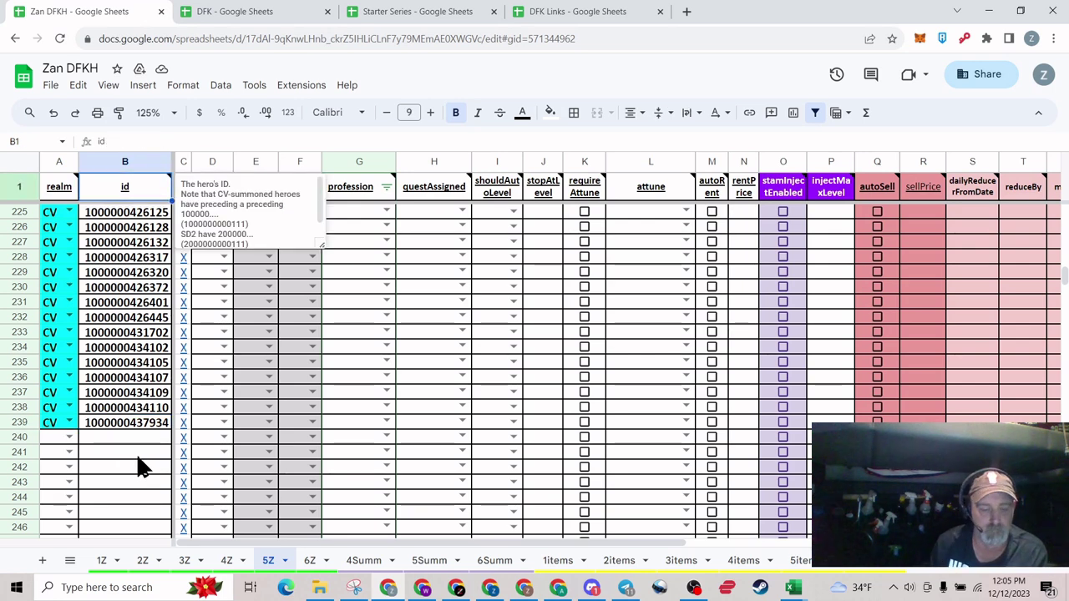
{"action": "left_click", "coordinate": [218, 437]}
{"action": "left_click", "coordinate": [122, 409]}
{"action": "left_click", "coordinate": [345, 363]}
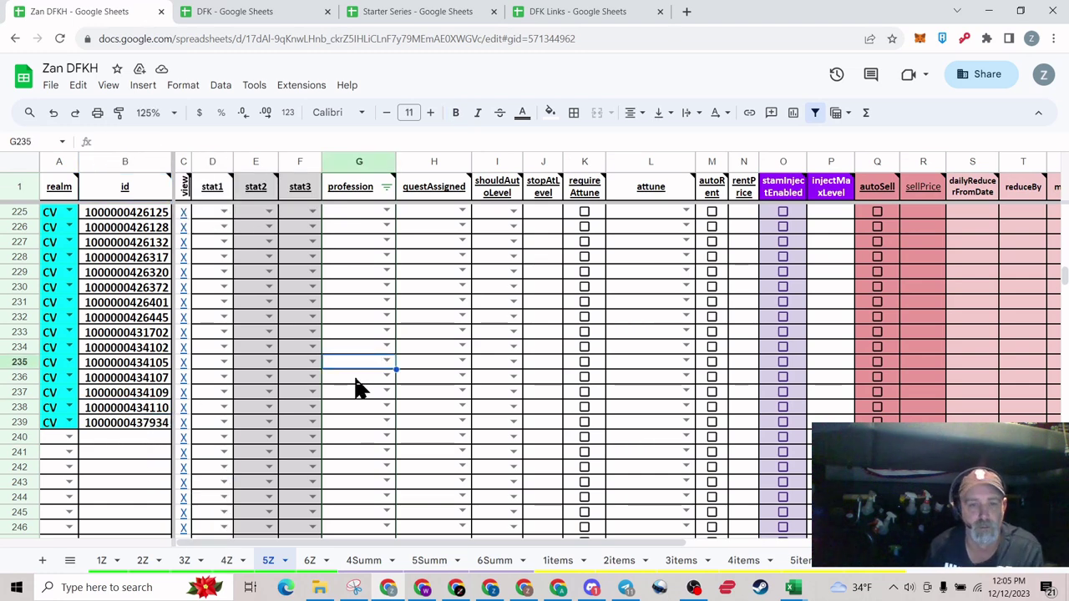
{"action": "key", "text": "ctrl+Up"}
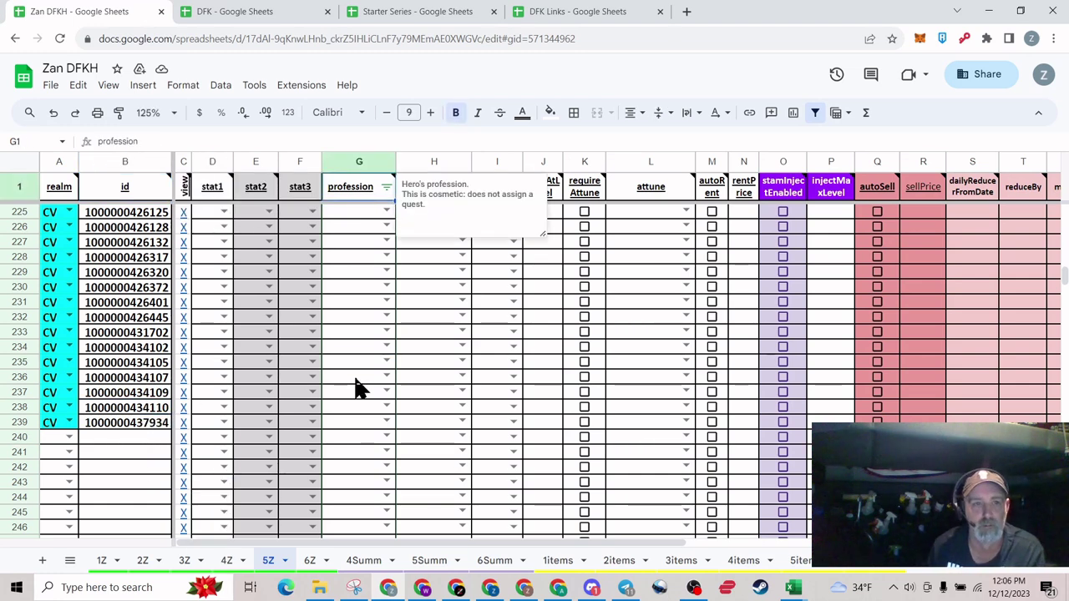
{"action": "left_click", "coordinate": [355, 378]}
{"action": "scroll", "coordinate": [356, 380], "scroll_direction": "up", "scroll_amount": 10}
{"action": "scroll", "coordinate": [356, 334], "scroll_direction": "up", "scroll_amount": 18}
{"action": "scroll", "coordinate": [354, 292], "scroll_direction": "up", "scroll_amount": 15}
{"action": "scroll", "coordinate": [355, 284], "scroll_direction": "up", "scroll_amount": 1}
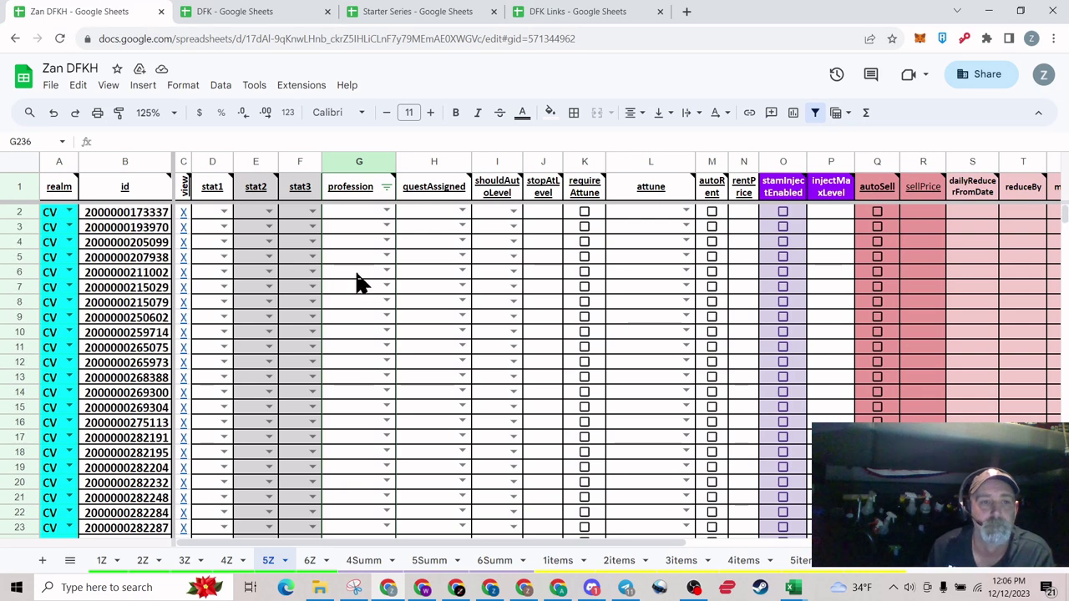
{"action": "left_click", "coordinate": [359, 213]}
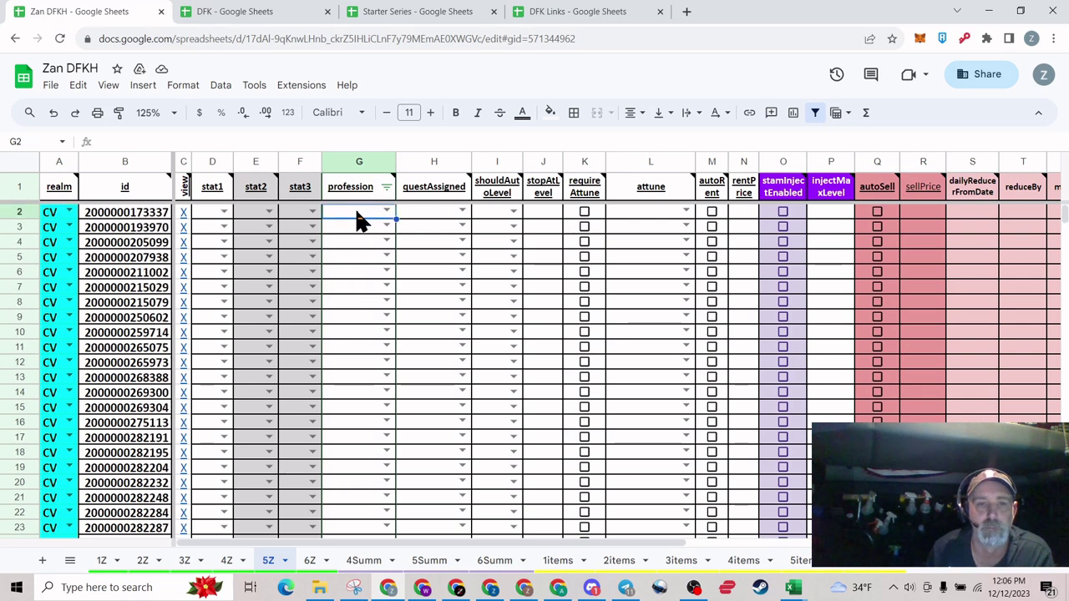
Switch to the Excel export and copy all the filtered professions in column E, starting from cell E832
{"action": "left_click", "coordinate": [793, 589]}
{"action": "left_click", "coordinate": [798, 589]}
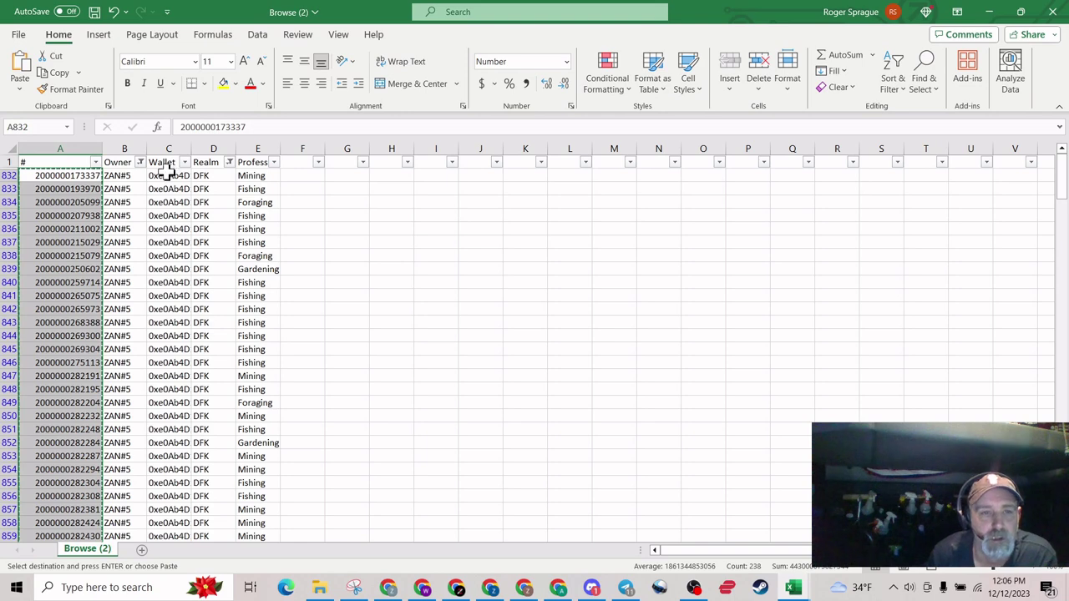
{"action": "left_click", "coordinate": [252, 175]}
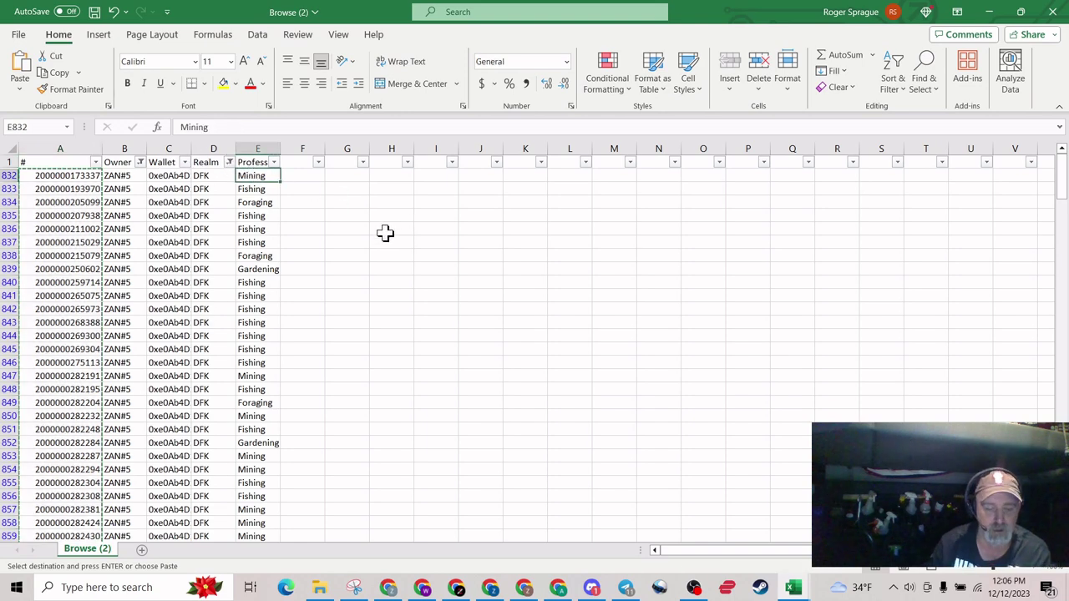
{"action": "key", "text": "ctrl+v"}
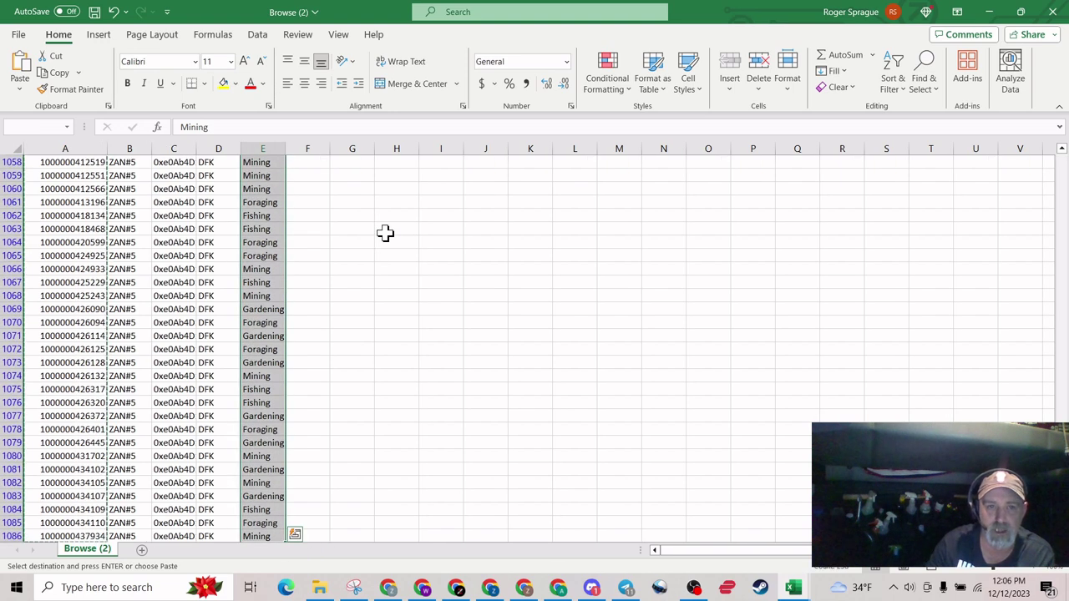
{"action": "right_click", "coordinate": [264, 228]}
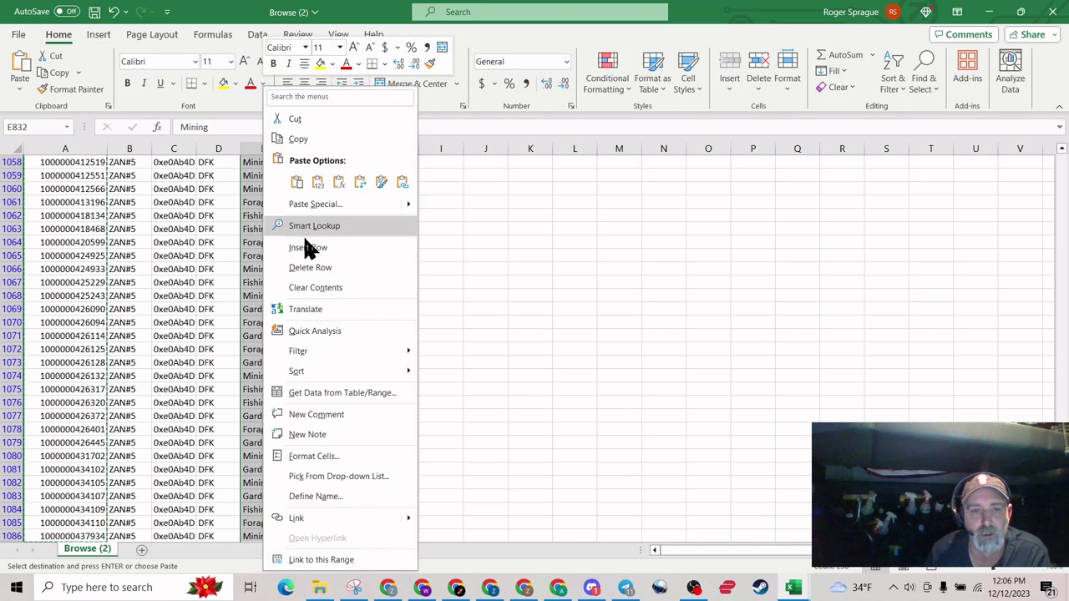
{"action": "left_click", "coordinate": [306, 139]}
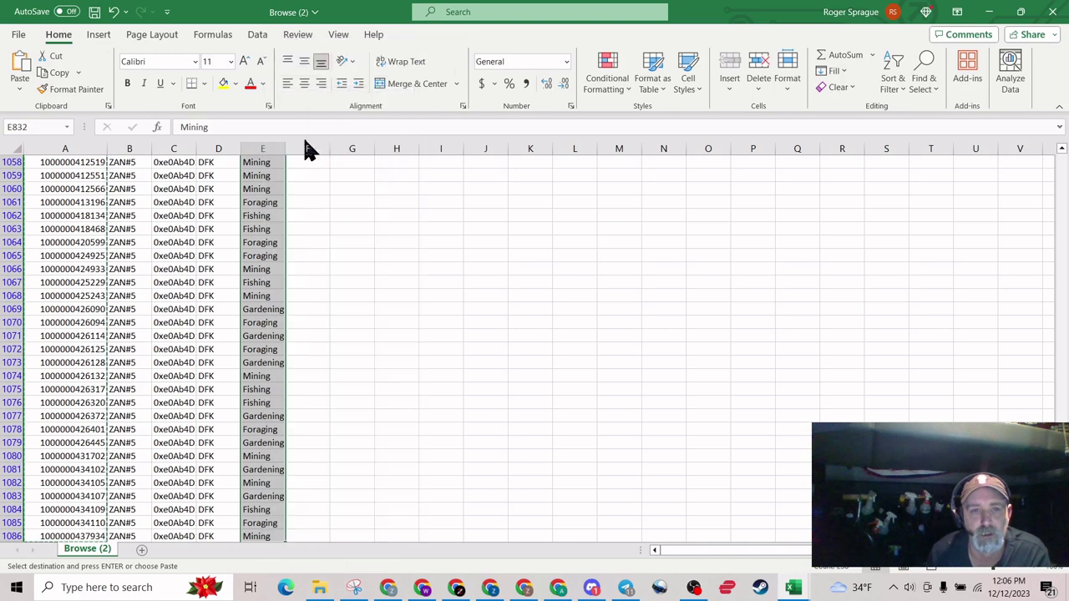
Switch to the Zan DFKH Google Sheet and paste the professions into both the profession and questAssigned columns from row 2
{"action": "left_click", "coordinate": [387, 588]}
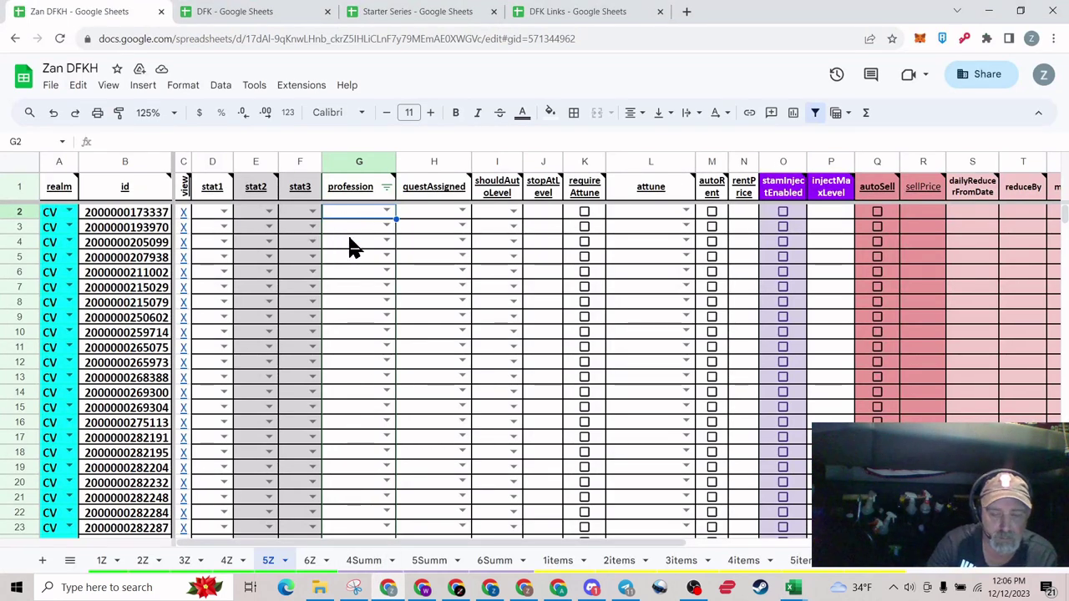
{"action": "key", "text": "ctrl+v"}
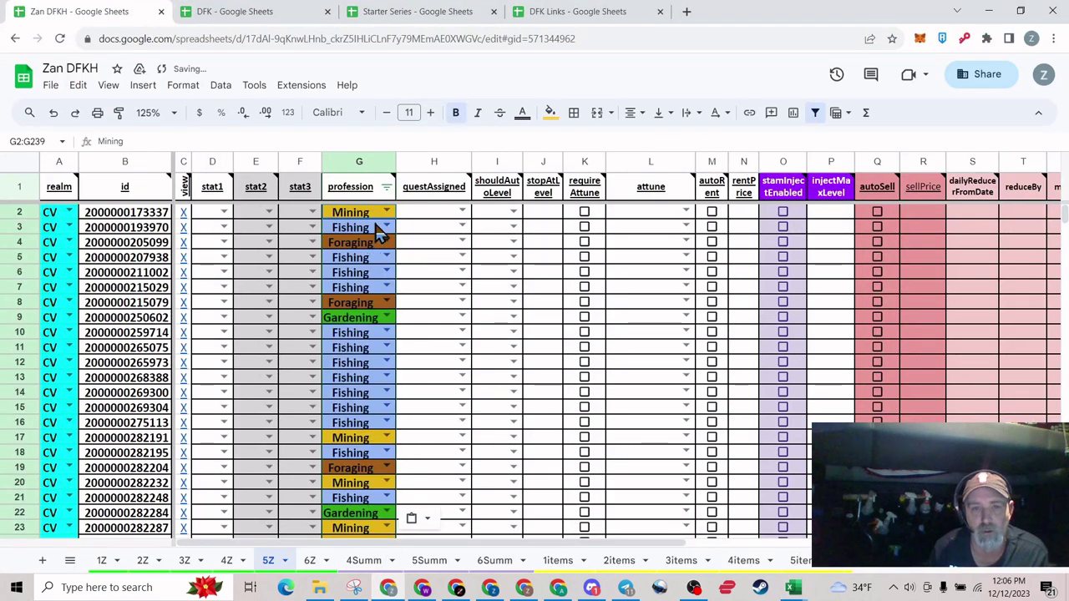
{"action": "left_click", "coordinate": [421, 211]}
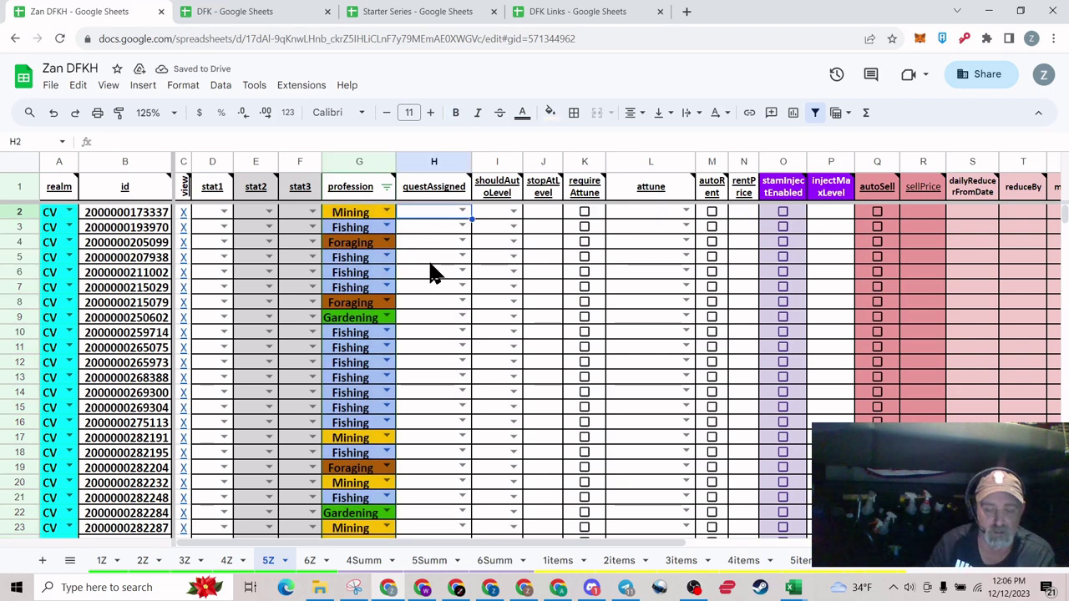
{"action": "key", "text": "ctrl+v"}
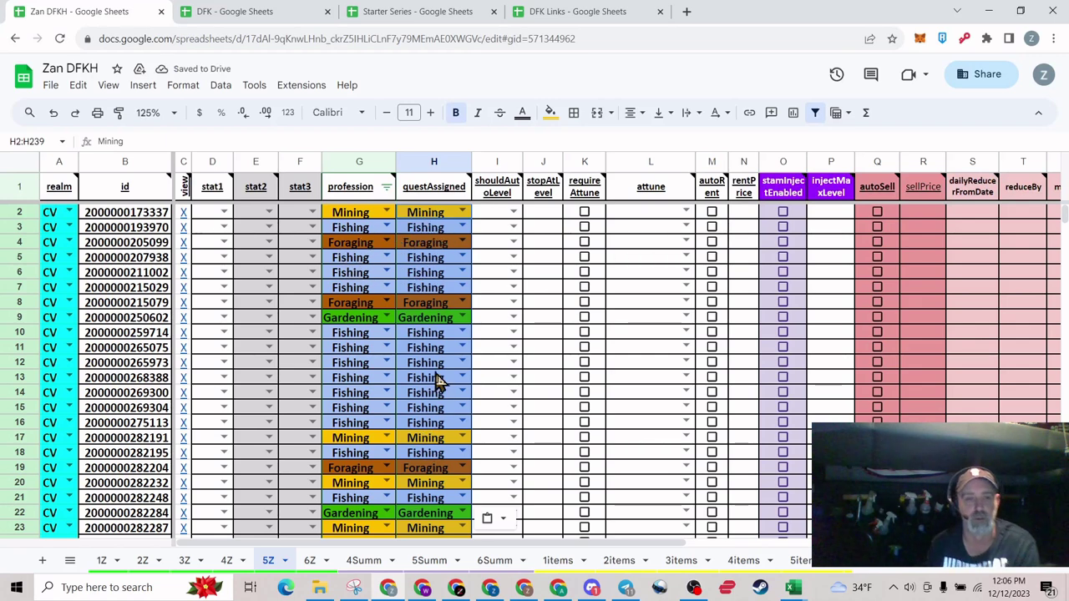
Check the pasted rows through the end of the 5Z list and select the first empty id cell, B240
{"action": "left_click", "coordinate": [349, 351]}
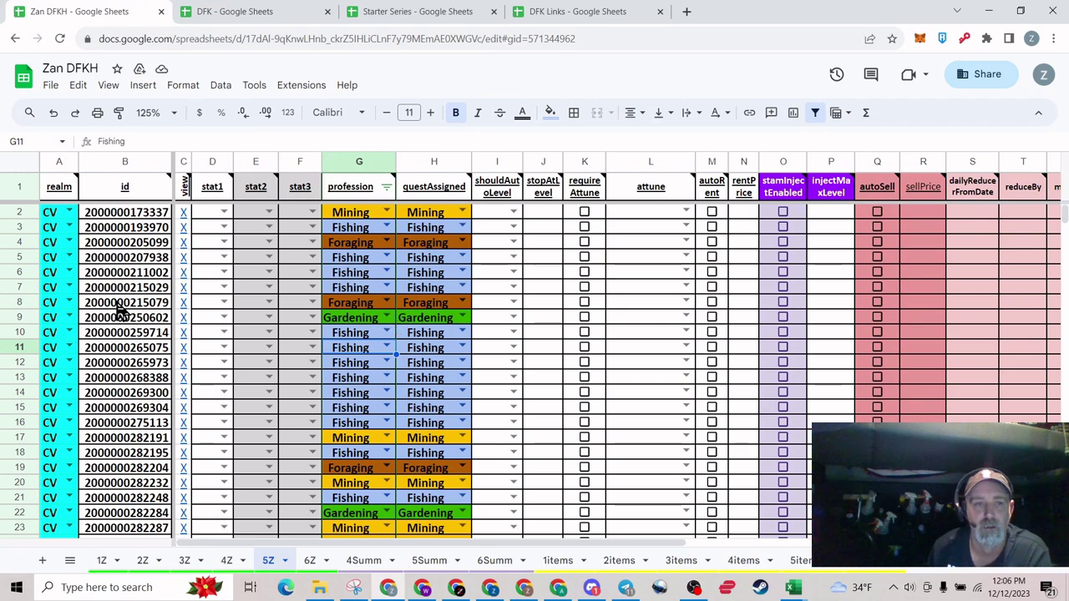
{"action": "scroll", "coordinate": [121, 347], "scroll_direction": "down", "scroll_amount": 19}
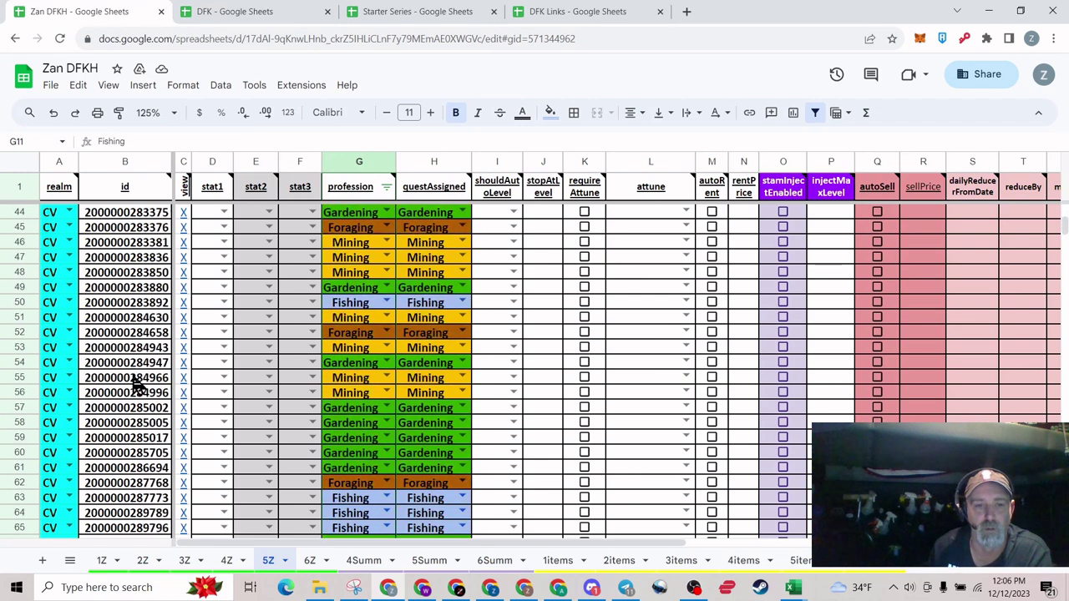
{"action": "scroll", "coordinate": [133, 388], "scroll_direction": "down", "scroll_amount": 20}
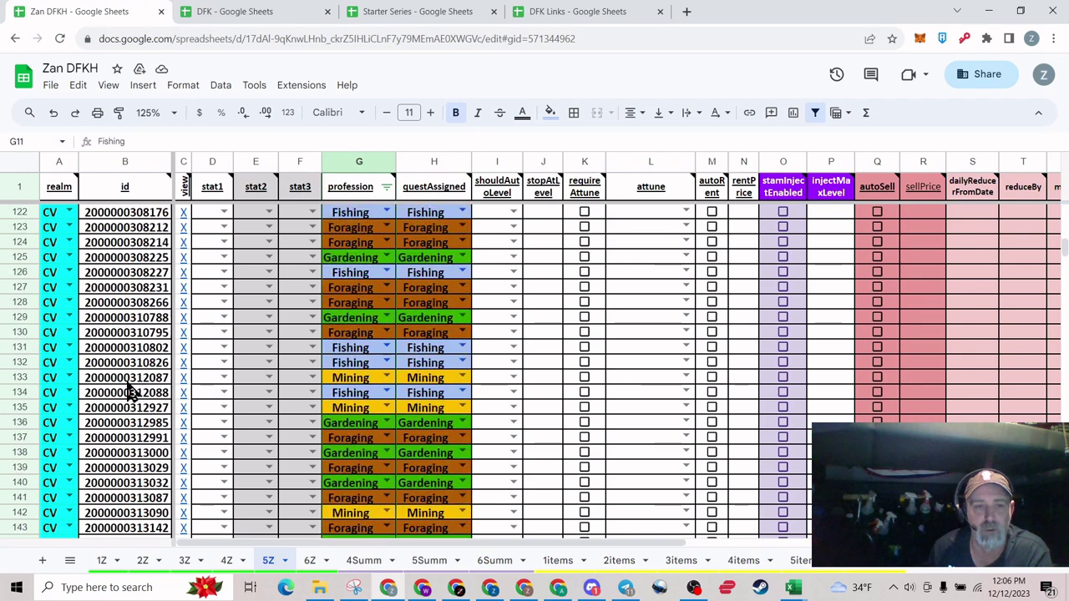
{"action": "scroll", "coordinate": [130, 391], "scroll_direction": "down", "scroll_amount": 20}
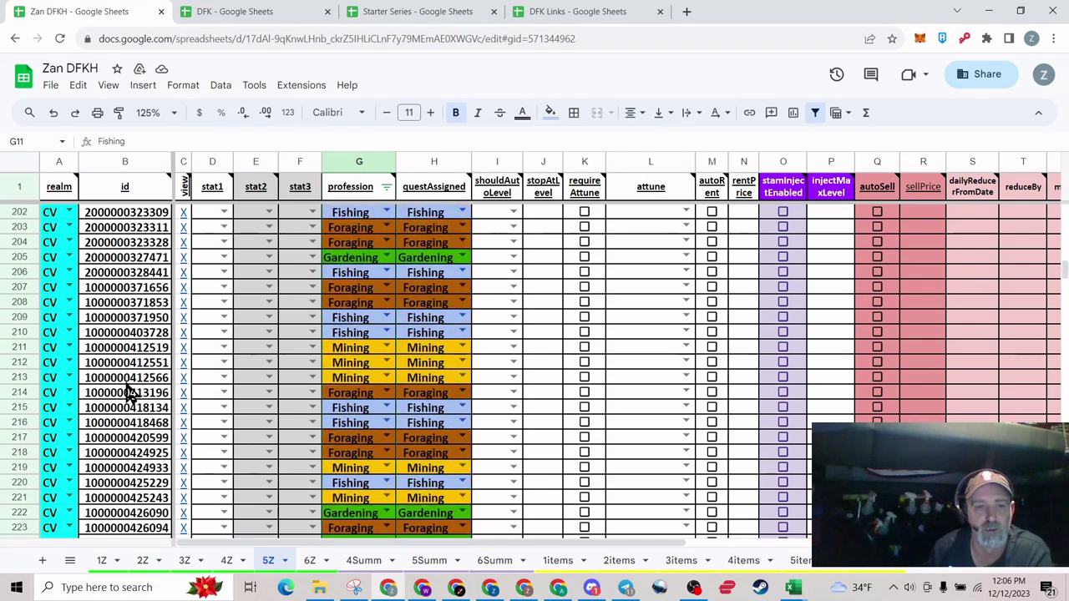
{"action": "scroll", "coordinate": [130, 391], "scroll_direction": "down", "scroll_amount": 6}
{"action": "left_click", "coordinate": [116, 257]}
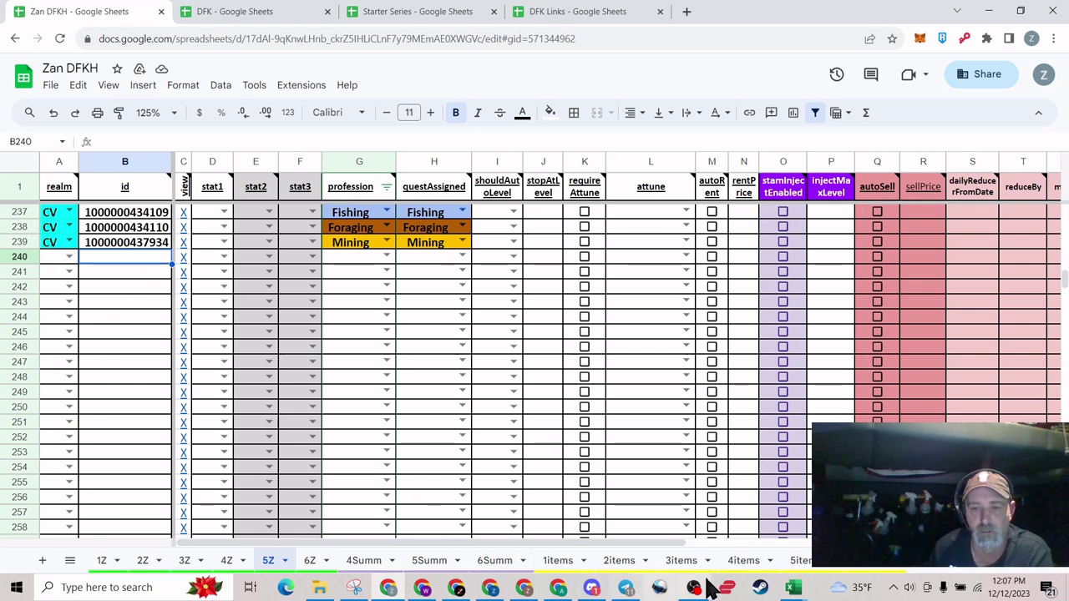
Switch to the Excel export and change the Realm filter from DFK to only Klaytn
{"action": "left_click", "coordinate": [792, 590]}
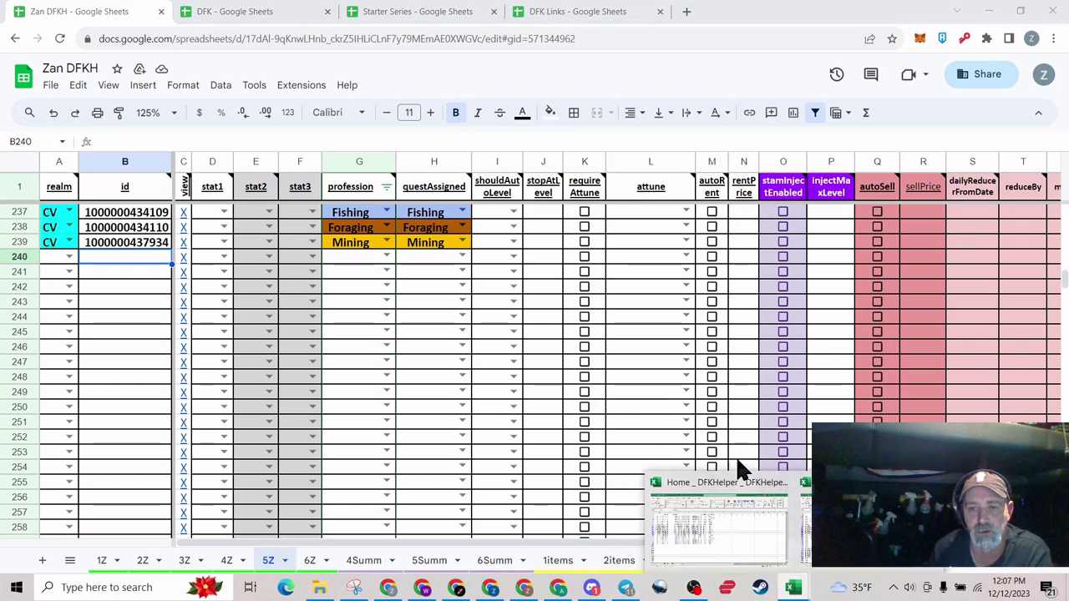
{"action": "left_click", "coordinate": [861, 518]}
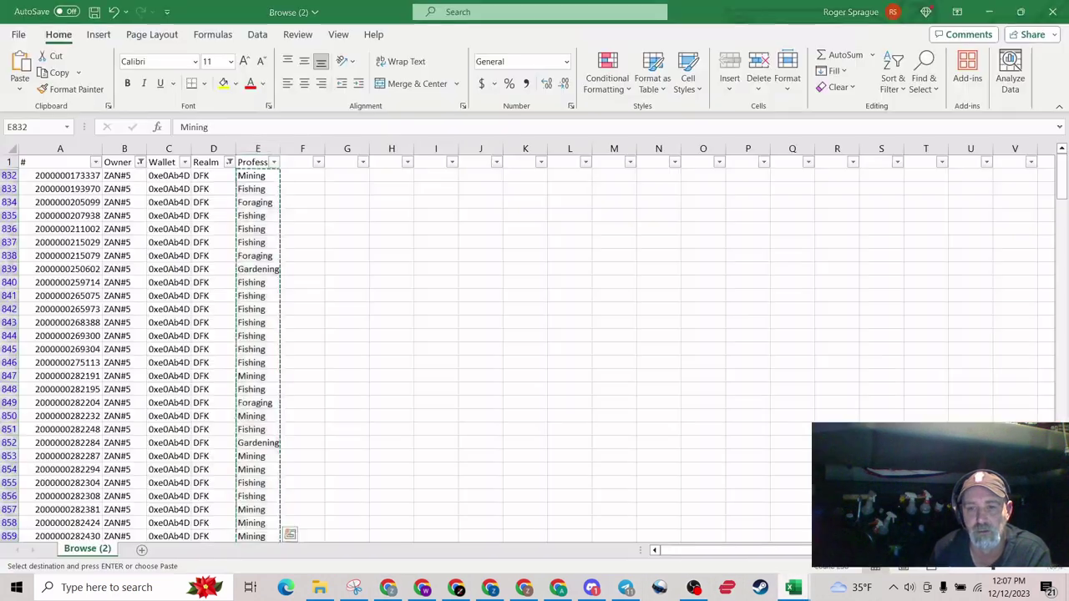
{"action": "left_click", "coordinate": [274, 162]}
{"action": "left_click", "coordinate": [306, 180]}
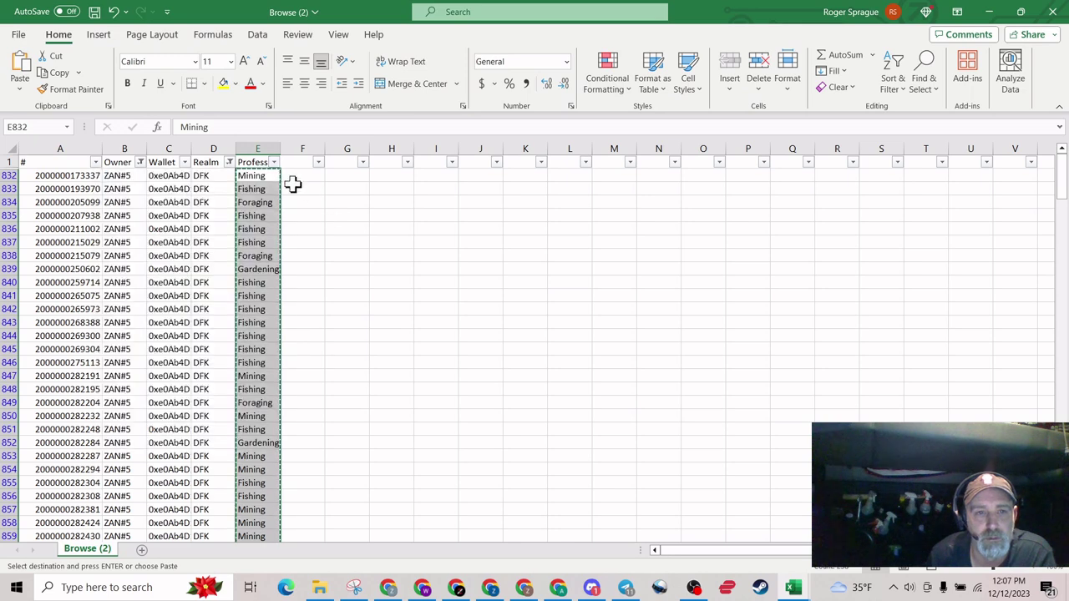
{"action": "left_click", "coordinate": [229, 163]}
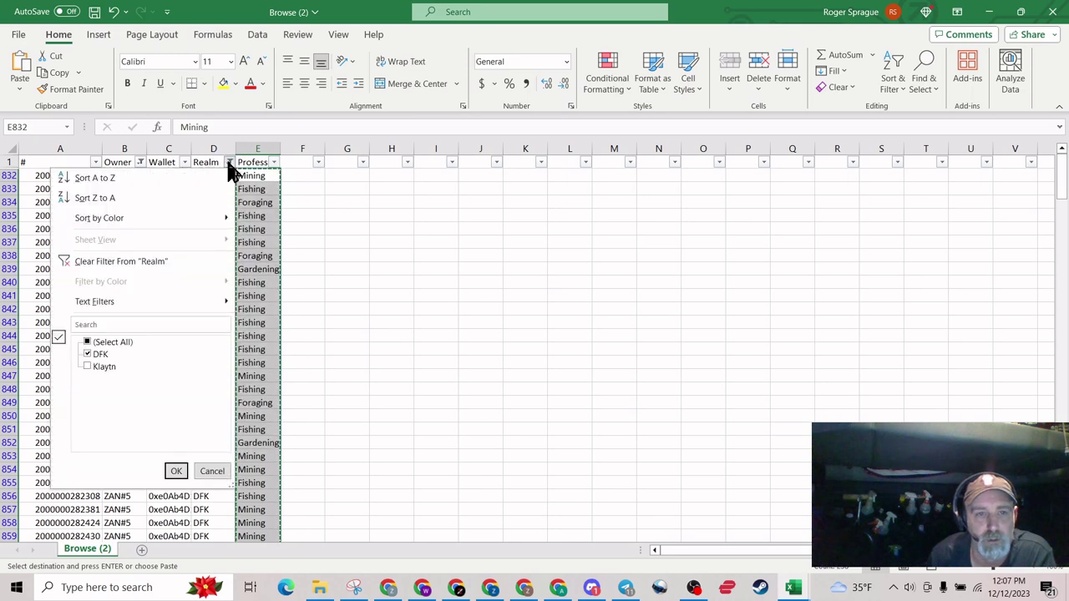
{"action": "left_click", "coordinate": [87, 354]}
{"action": "left_click", "coordinate": [87, 366]}
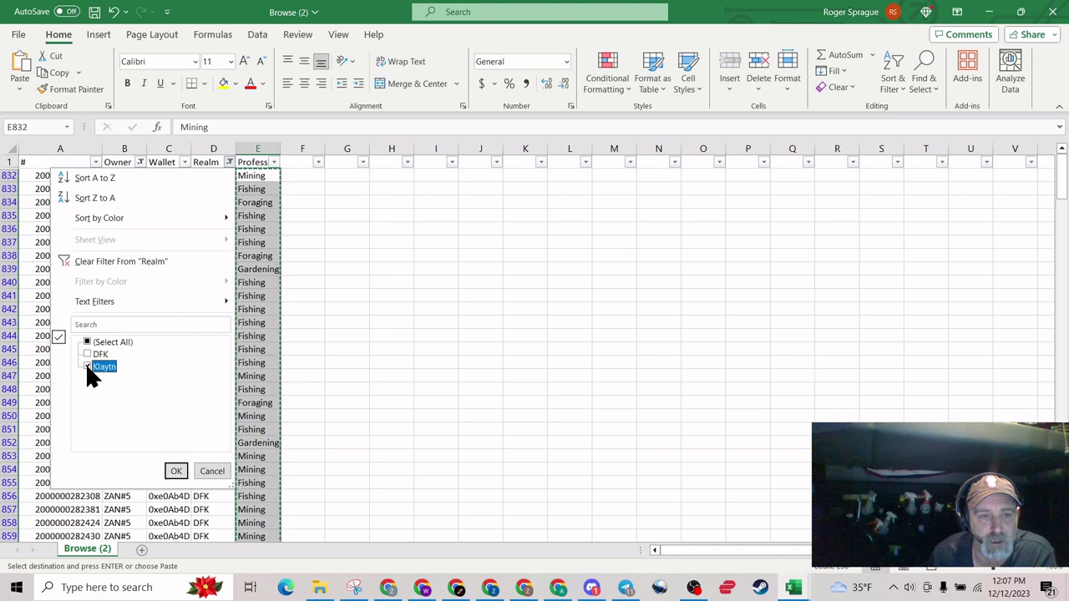
{"action": "left_click", "coordinate": [176, 471]}
{"action": "left_click", "coordinate": [436, 349]}
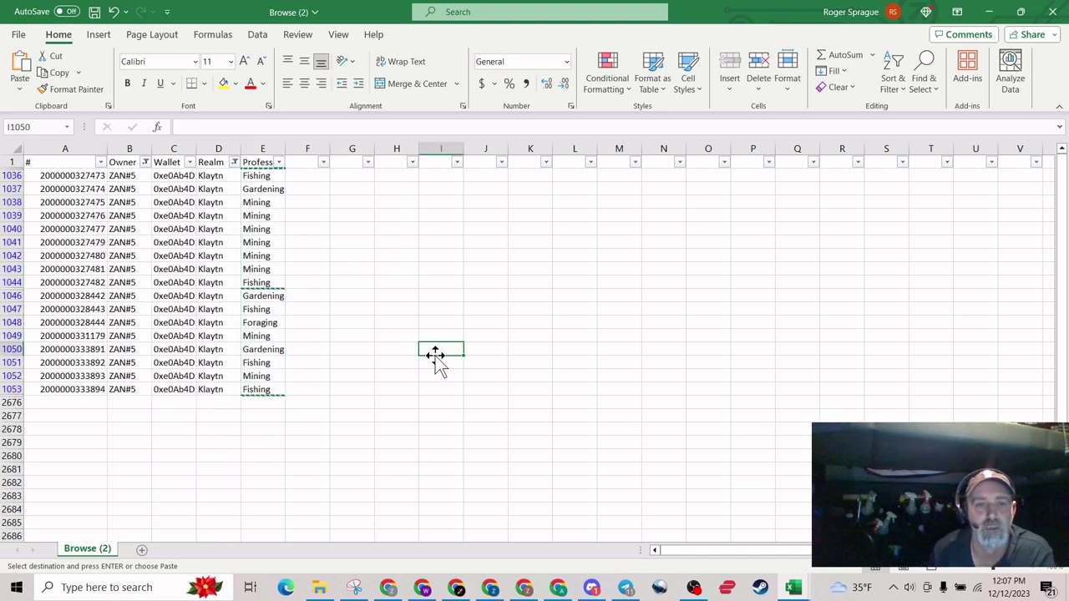
{"action": "left_click", "coordinate": [158, 431]}
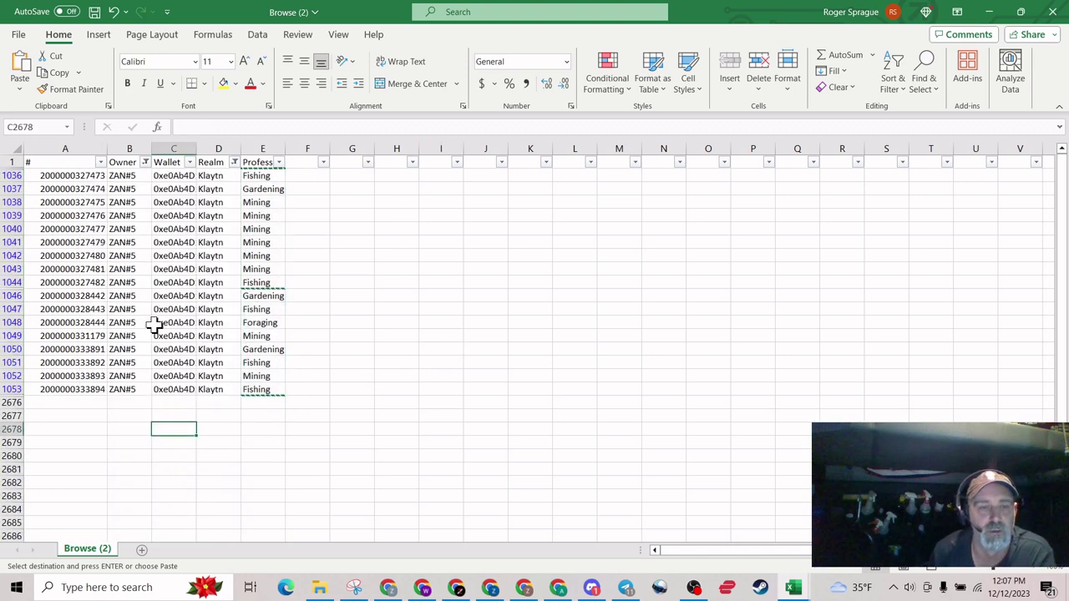
Copy the filtered Klaytn hero numbers from A1036 down and paste them into the 5Z id column of Zan DFKH from cell B240
{"action": "left_click", "coordinate": [66, 177]}
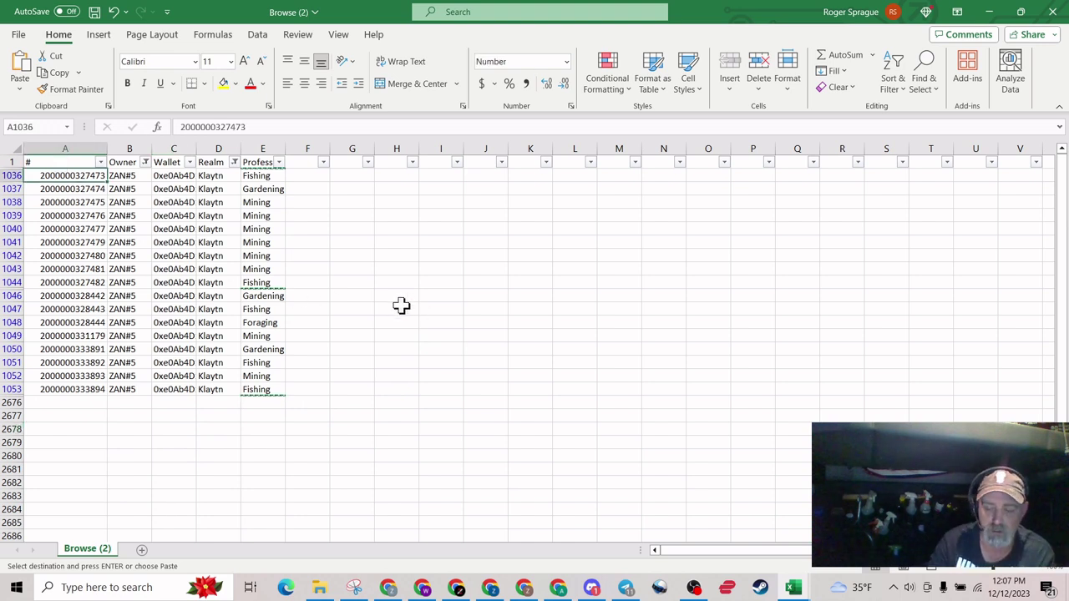
{"action": "key", "text": "ctrl+shift+Down"}
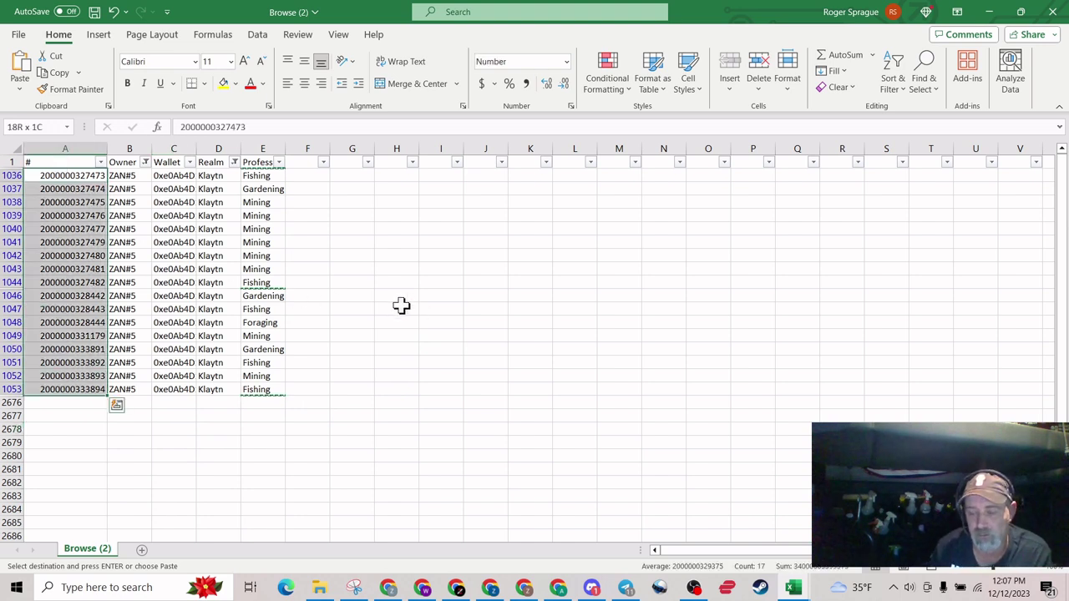
{"action": "right_click", "coordinate": [72, 273]}
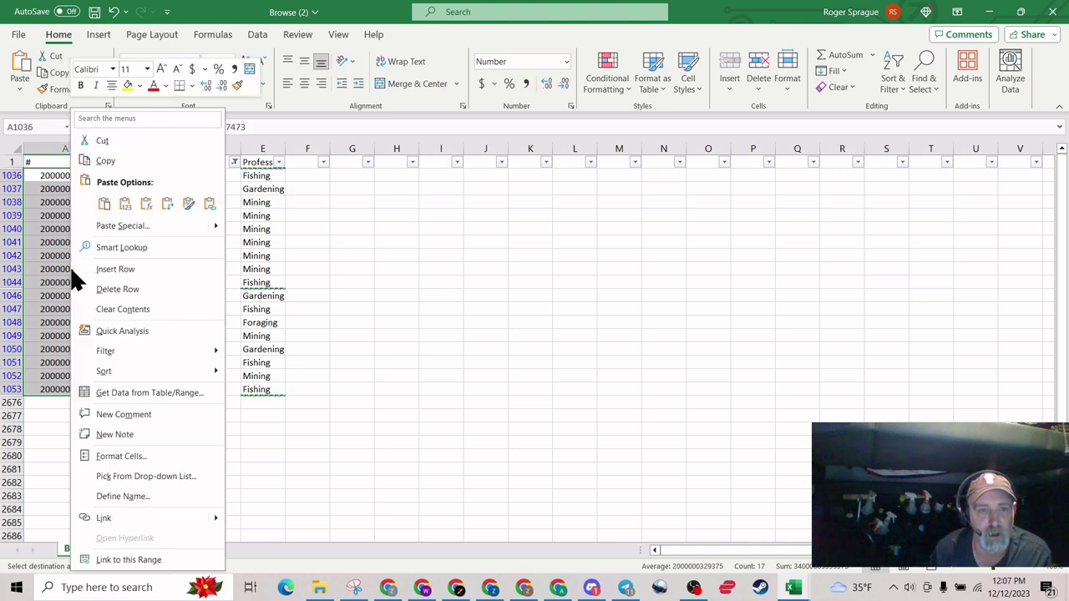
{"action": "left_click", "coordinate": [117, 162]}
{"action": "left_click", "coordinate": [388, 587]}
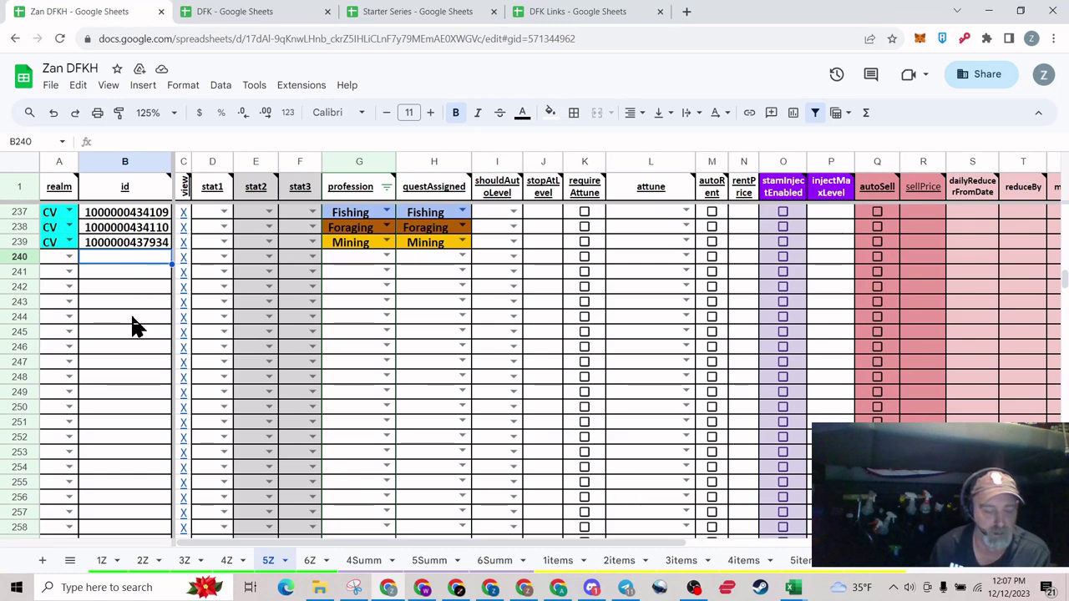
{"action": "key", "text": "ctrl+v"}
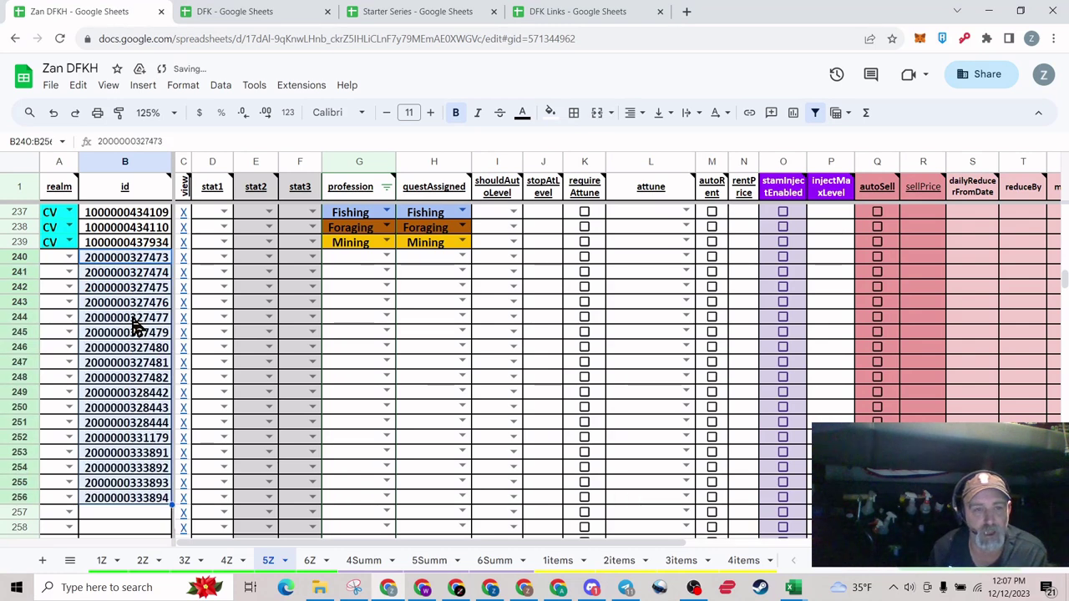
Set the realm of the hero in A240 to SD and fill it down through A256
{"action": "left_click", "coordinate": [69, 257]}
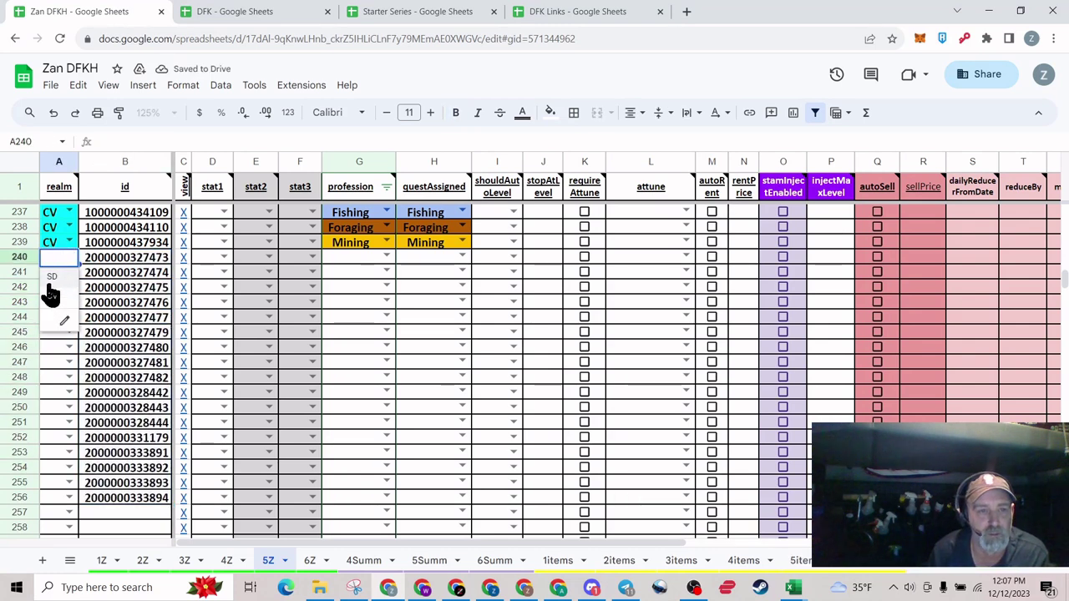
{"action": "left_click", "coordinate": [52, 282]}
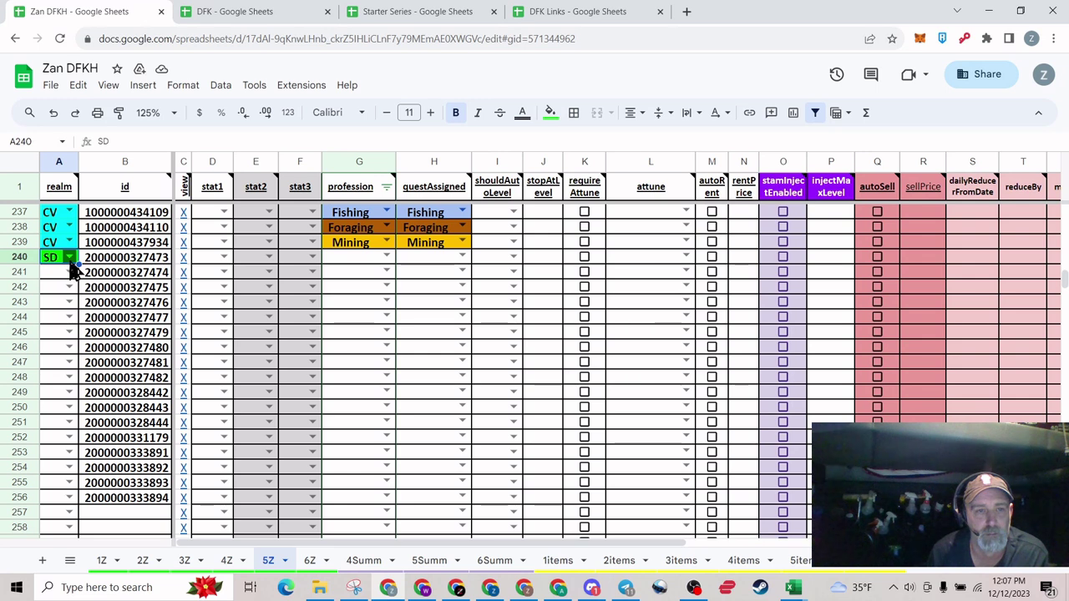
{"action": "left_click", "coordinate": [346, 245]}
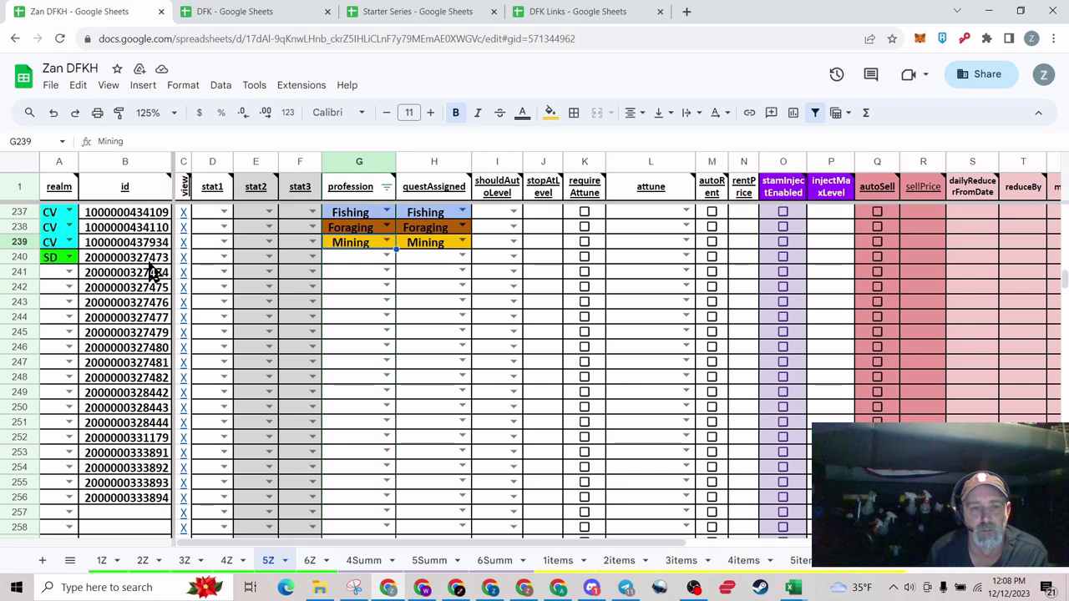
{"action": "left_click", "coordinate": [56, 259]}
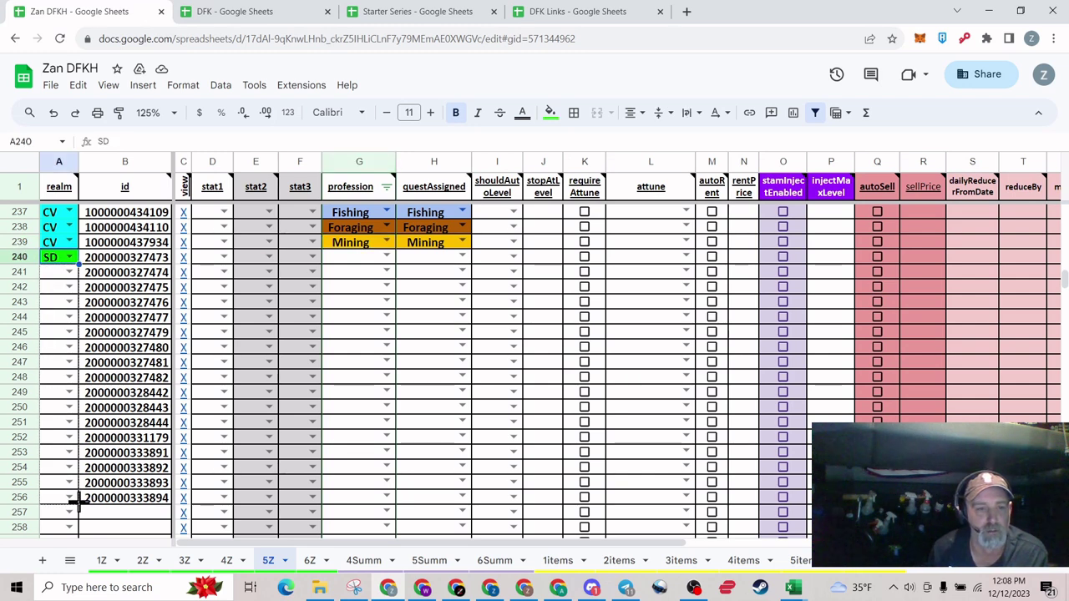
{"action": "left_click_drag", "start_coordinate": [79, 264], "coordinate": [78, 500]}
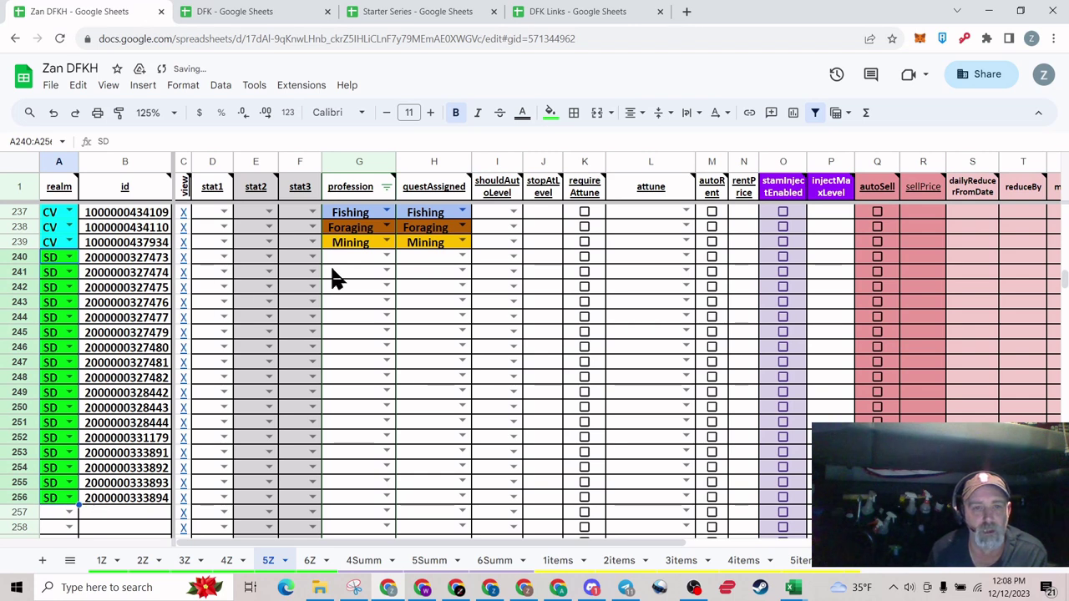
Switch to the Excel export and copy the filtered Klaytn heroes' professions from E1036 through E1053
{"action": "left_click", "coordinate": [347, 261]}
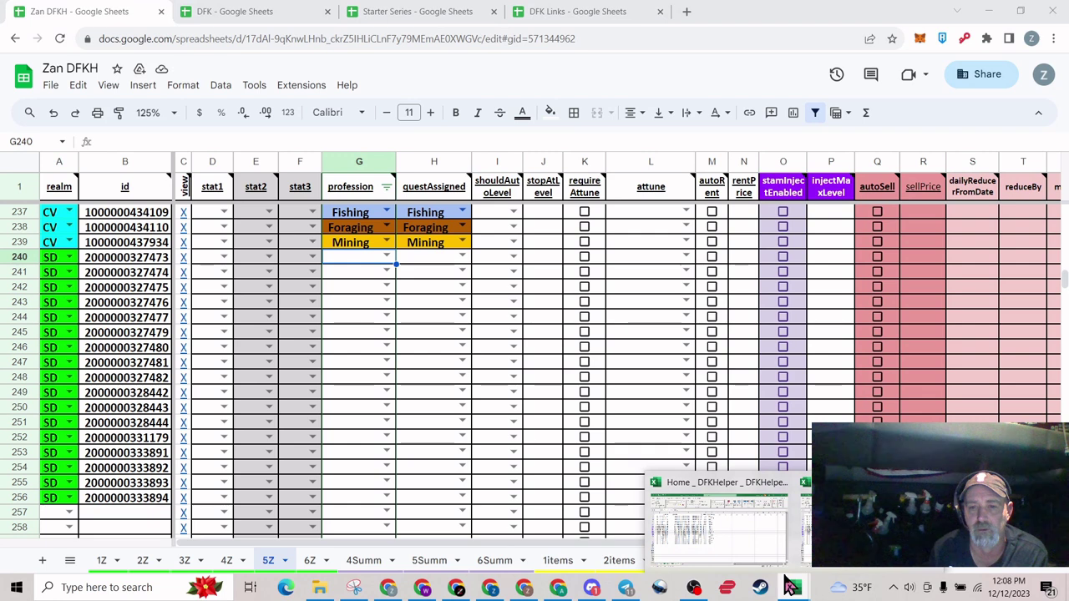
{"action": "left_click", "coordinate": [785, 493]}
{"action": "left_click", "coordinate": [266, 187]}
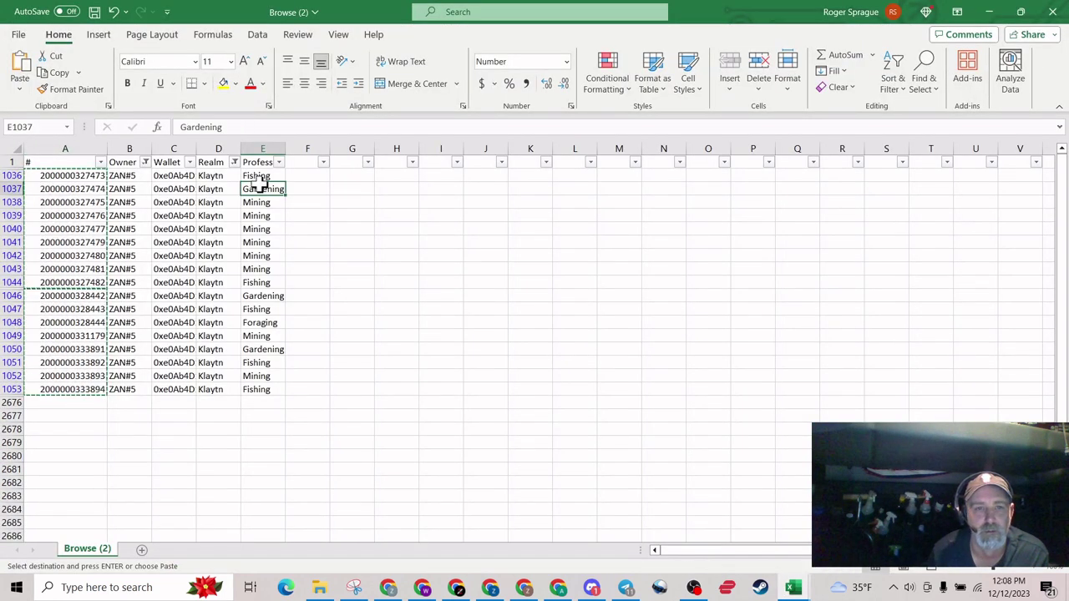
{"action": "left_click_drag", "start_coordinate": [258, 175], "coordinate": [251, 392]}
{"action": "right_click", "coordinate": [256, 348]}
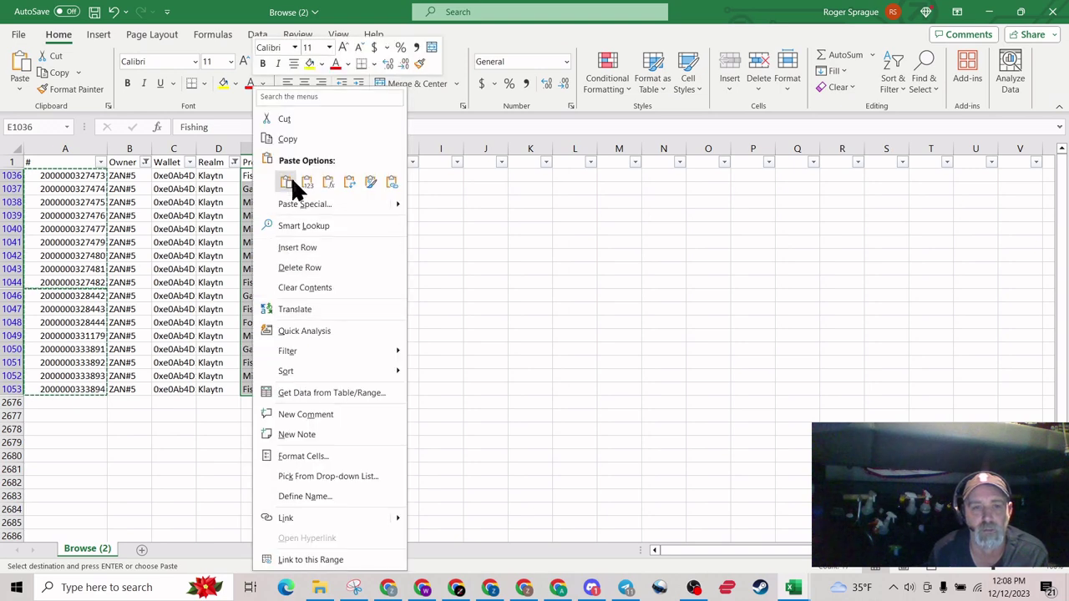
{"action": "left_click", "coordinate": [288, 139]}
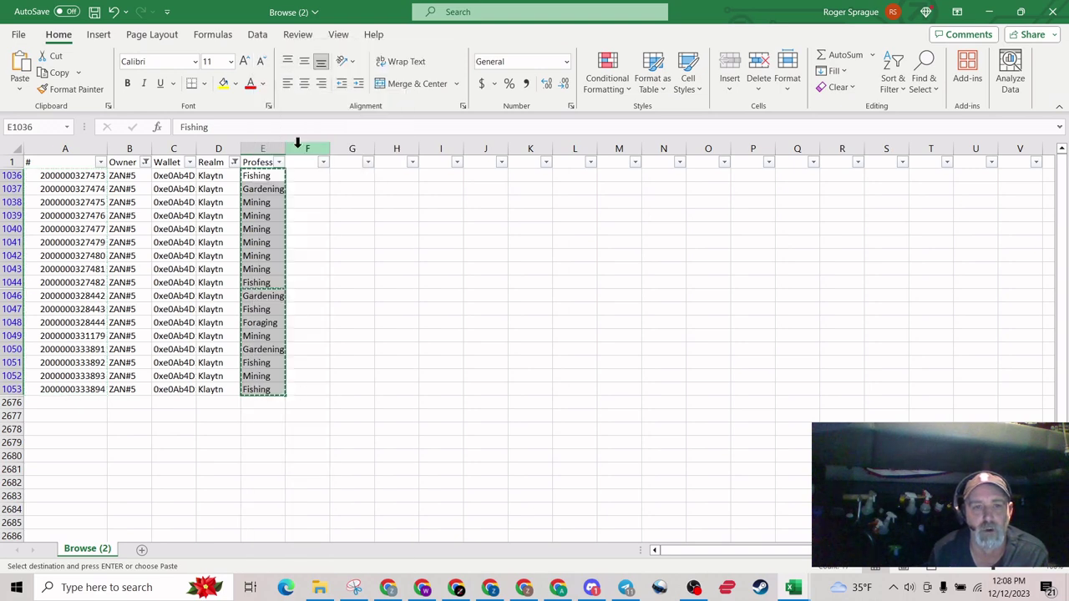
Switch back to the Zan DFKH Google Sheet and paste the professions into the profession and questAssigned columns from row 240
{"action": "left_click", "coordinate": [391, 589]}
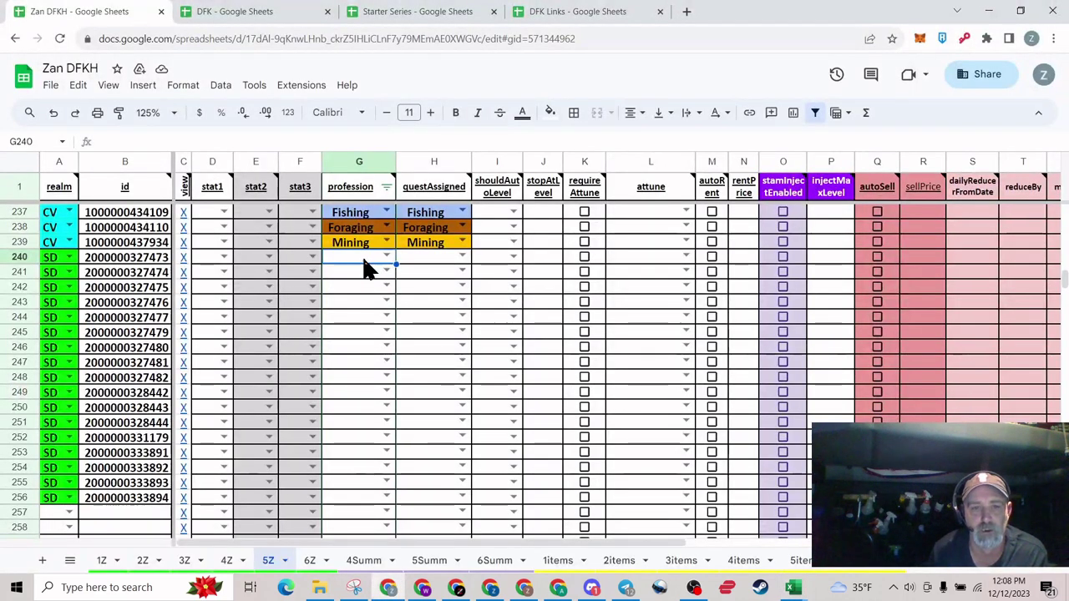
{"action": "key", "text": "ctrl+v"}
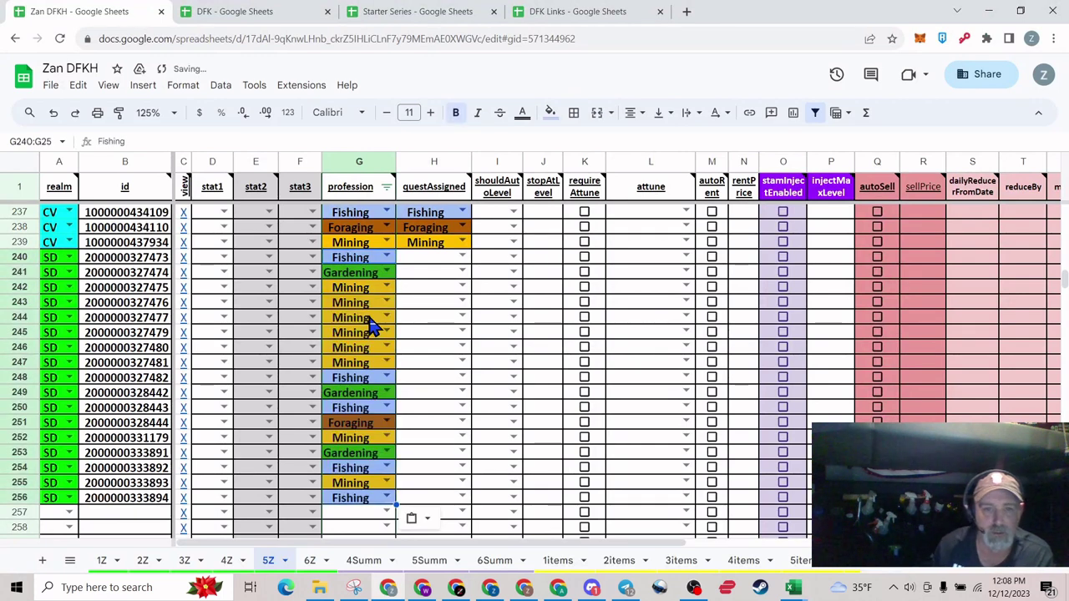
{"action": "left_click", "coordinate": [416, 260]}
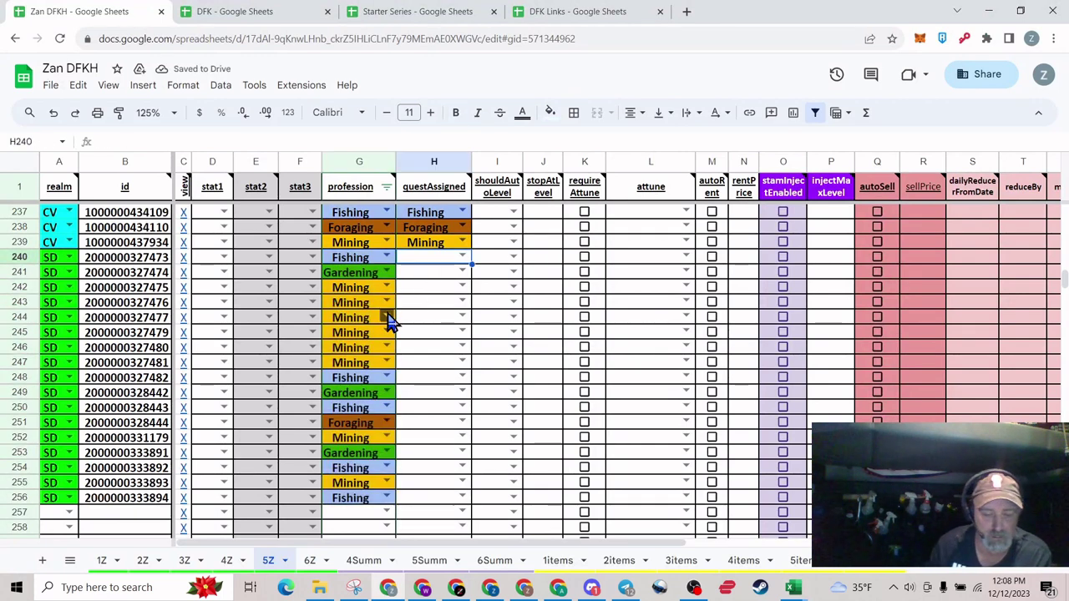
{"action": "key", "text": "ctrl+v"}
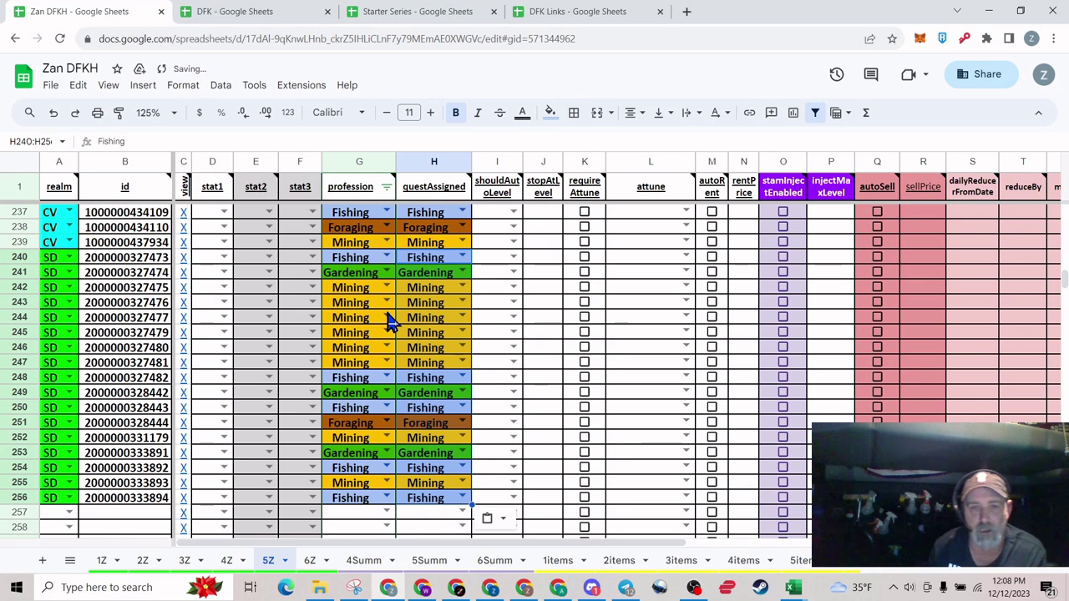
{"action": "left_click", "coordinate": [488, 319]}
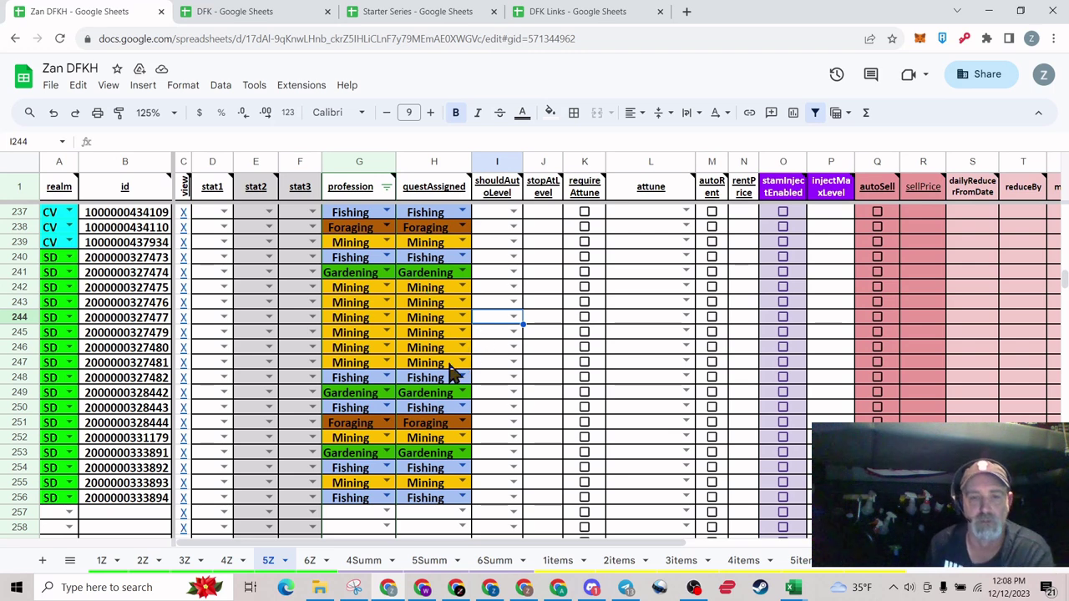
Review the filled 5Z list from its last SD rows back up to the first hero rows
{"action": "left_click", "coordinate": [134, 512]}
{"action": "scroll", "coordinate": [119, 473], "scroll_direction": "down", "scroll_amount": 1}
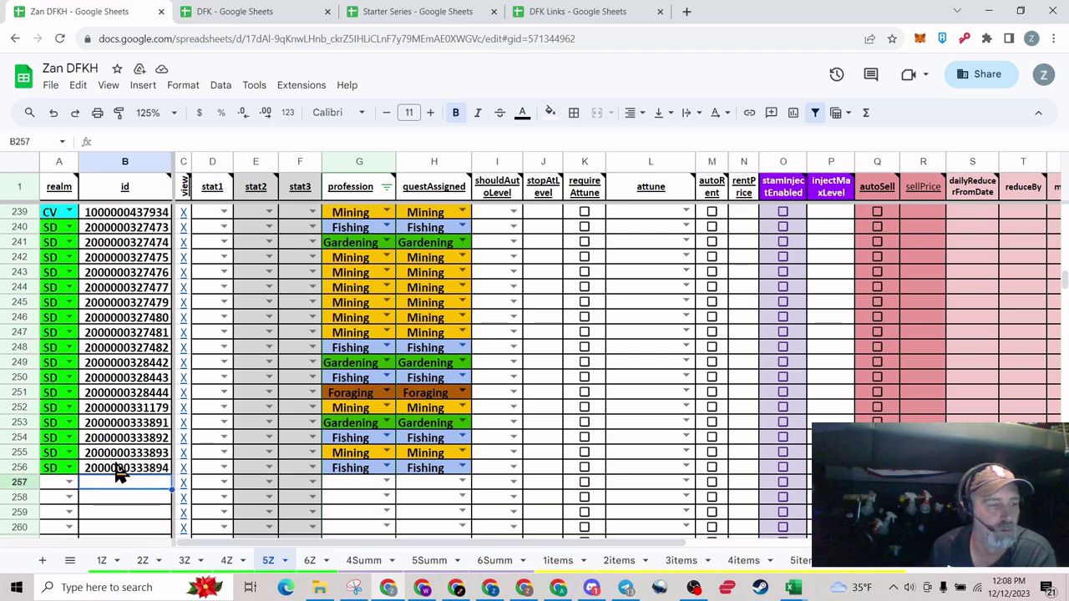
{"action": "scroll", "coordinate": [120, 473], "scroll_direction": "up", "scroll_amount": 3}
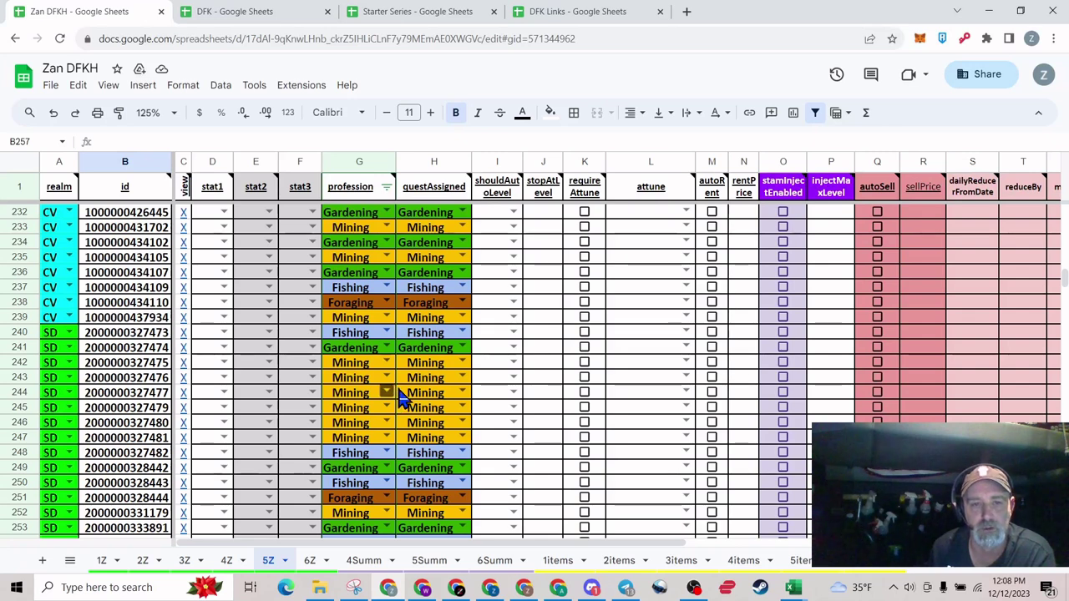
{"action": "scroll", "coordinate": [125, 411], "scroll_direction": "up", "scroll_amount": 4}
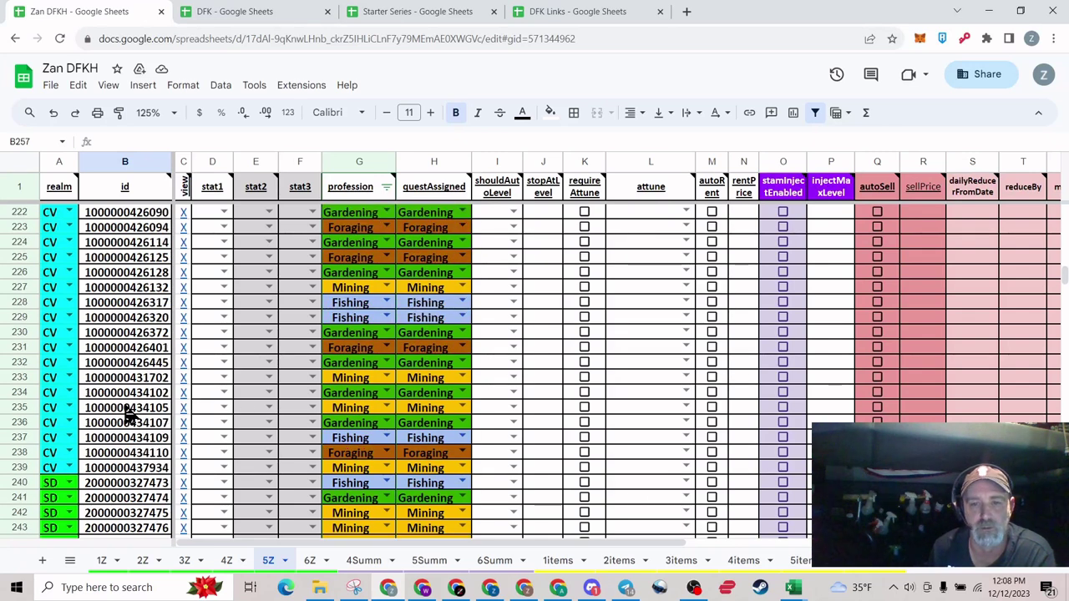
{"action": "scroll", "coordinate": [125, 412], "scroll_direction": "down", "scroll_amount": 4}
{"action": "scroll", "coordinate": [127, 415], "scroll_direction": "down", "scroll_amount": 3}
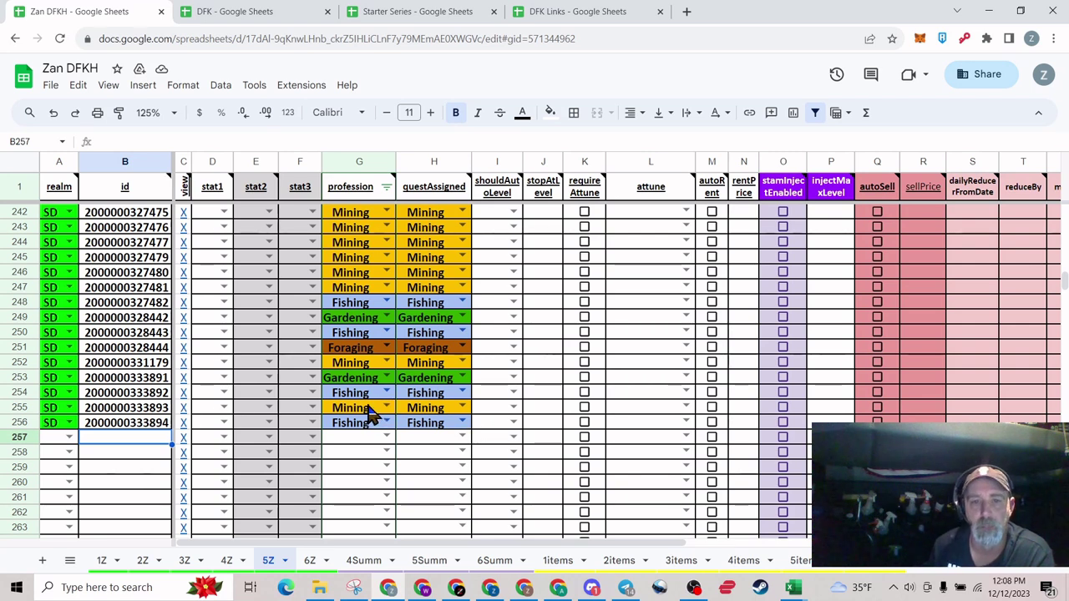
{"action": "scroll", "coordinate": [346, 411], "scroll_direction": "up", "scroll_amount": 8}
{"action": "scroll", "coordinate": [364, 393], "scroll_direction": "up", "scroll_amount": 15}
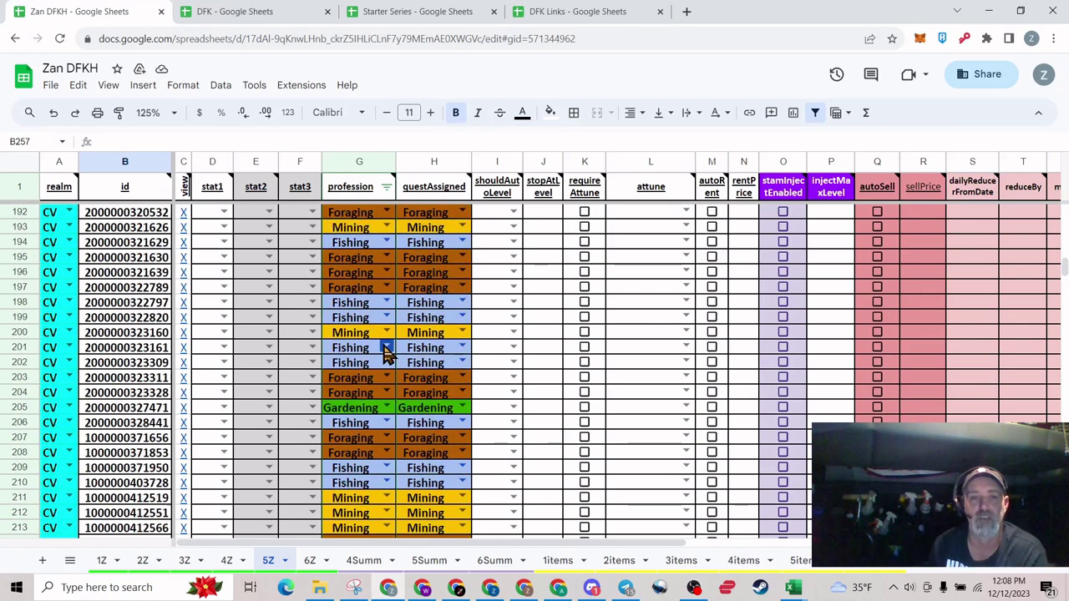
{"action": "scroll", "coordinate": [389, 351], "scroll_direction": "up", "scroll_amount": 17}
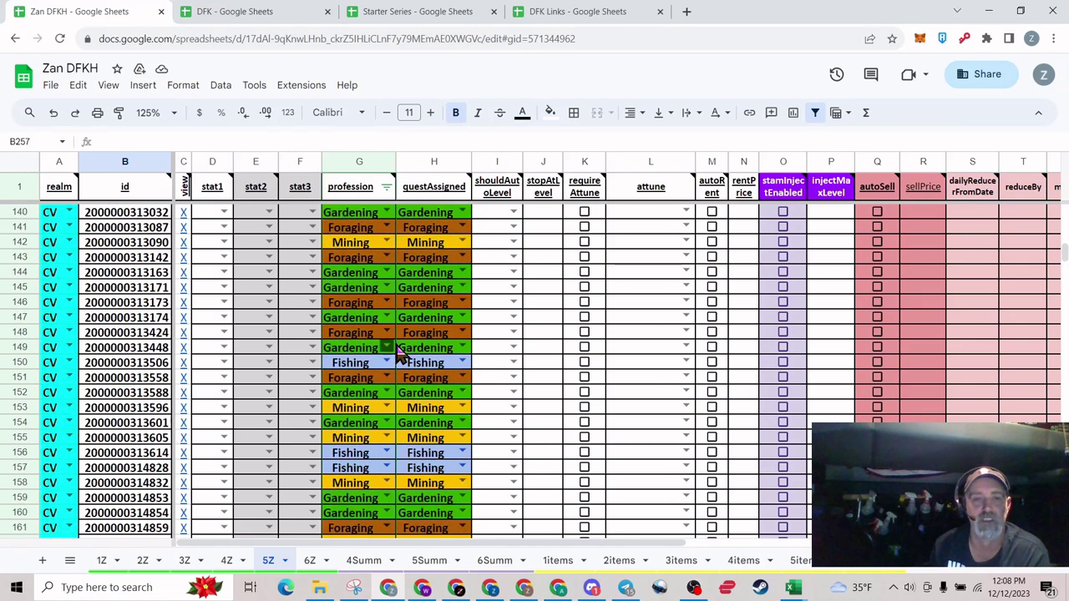
{"action": "scroll", "coordinate": [412, 354], "scroll_direction": "up", "scroll_amount": 20}
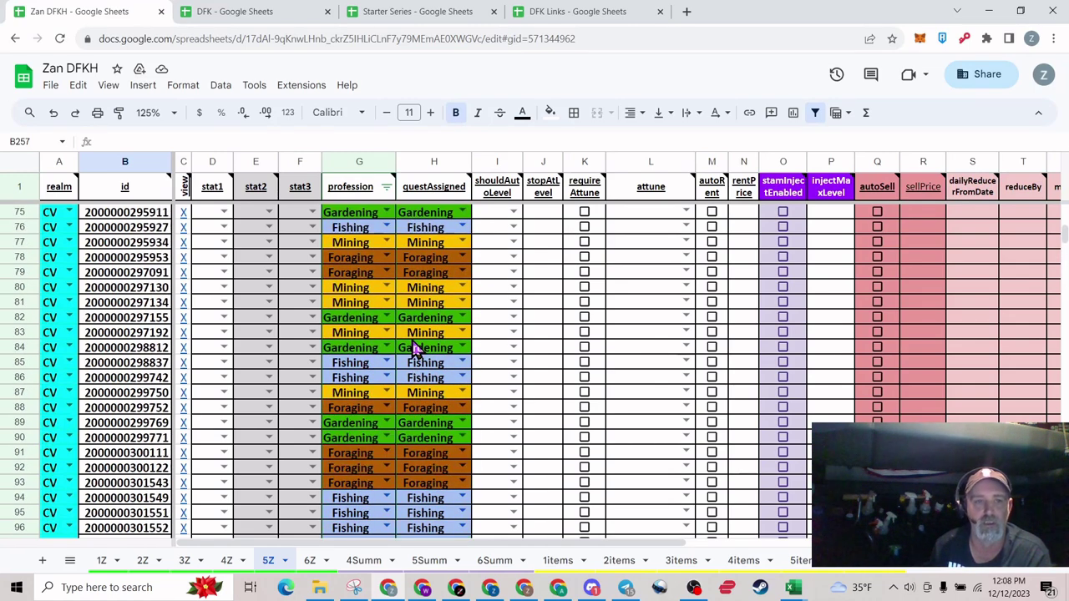
{"action": "scroll", "coordinate": [415, 349], "scroll_direction": "up", "scroll_amount": 13}
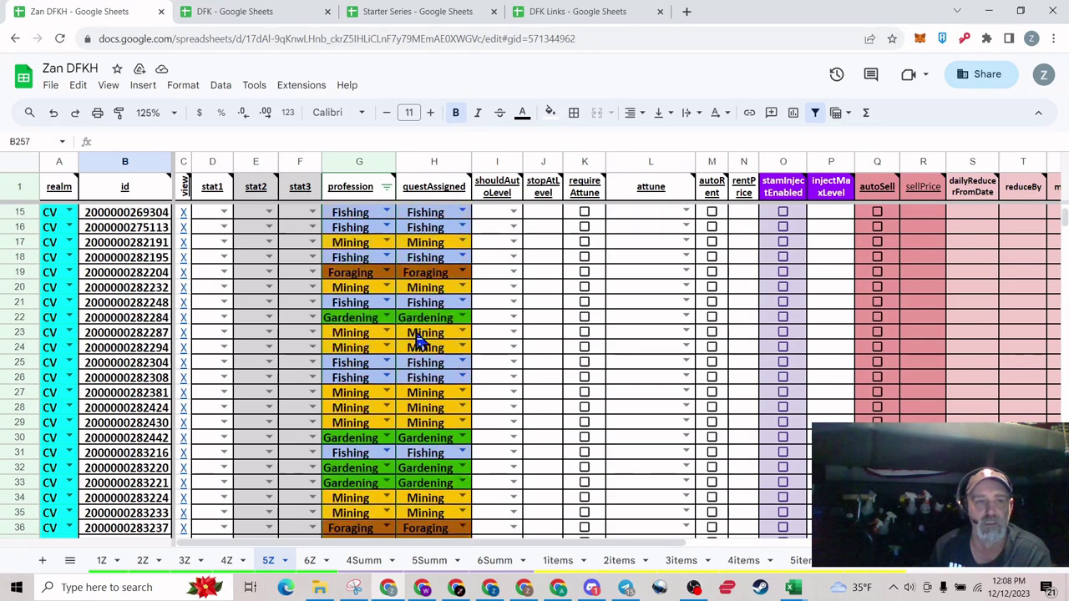
Set shouldAutoLevel to TRUE in I2 and view the stat3 and stat1 choices for the same hero
{"action": "double_click", "coordinate": [514, 215]}
{"action": "left_click", "coordinate": [495, 233]}
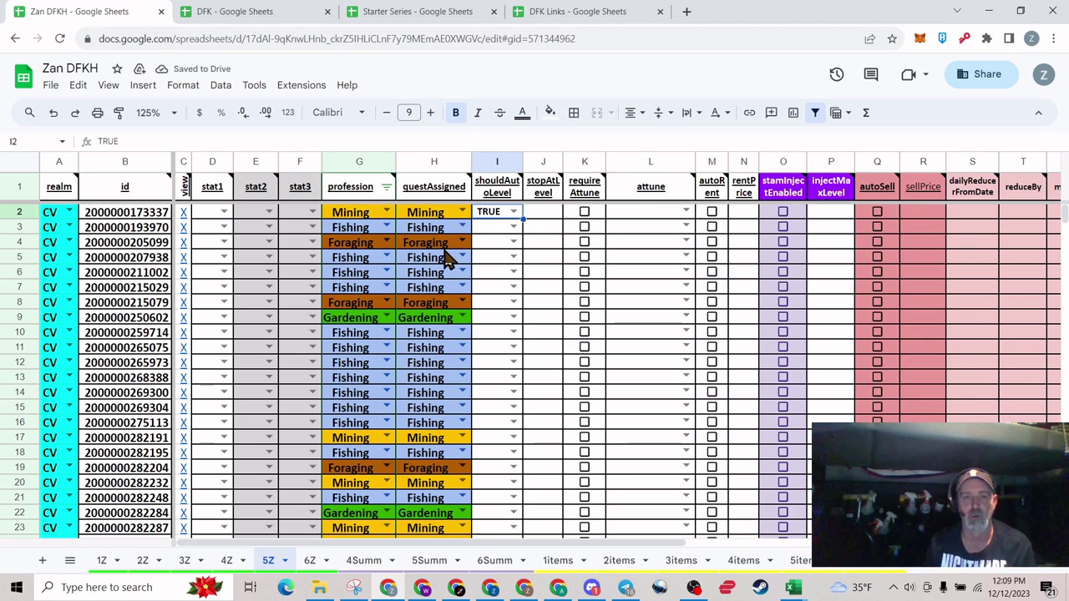
{"action": "left_click", "coordinate": [311, 213]}
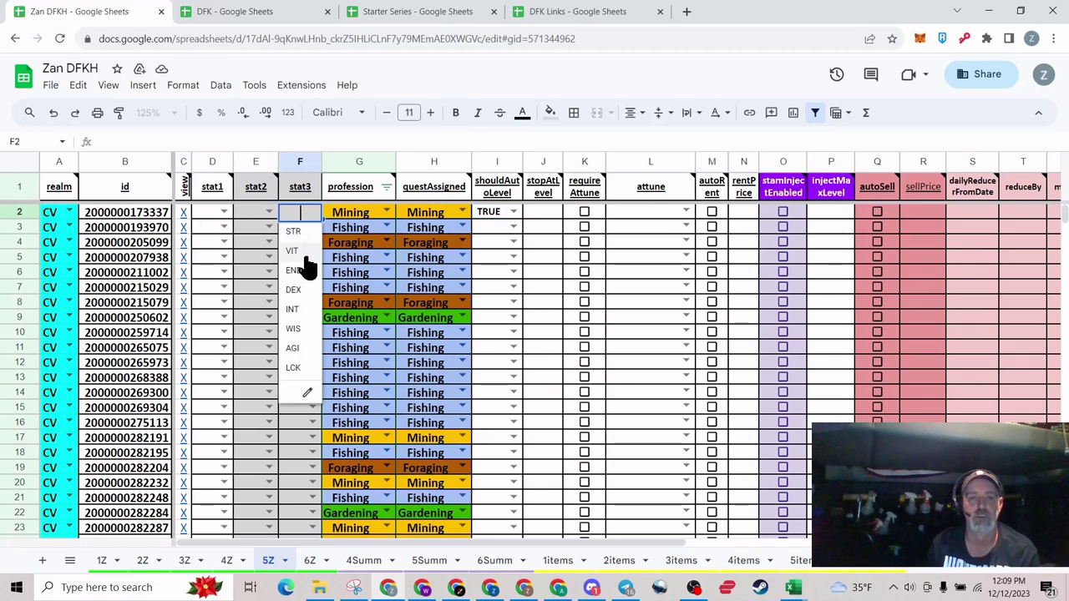
{"action": "left_click", "coordinate": [221, 211]}
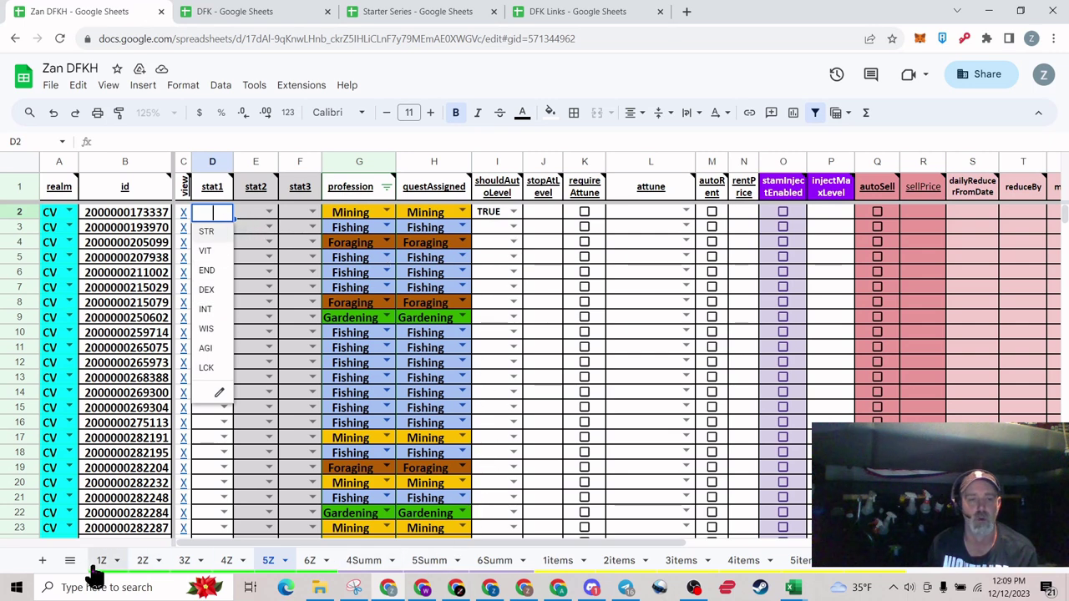
Go to the 5Adv sheet and examine the leveling options for common heroes under ifLevelingStatsAreBlank
{"action": "left_click", "coordinate": [70, 561]}
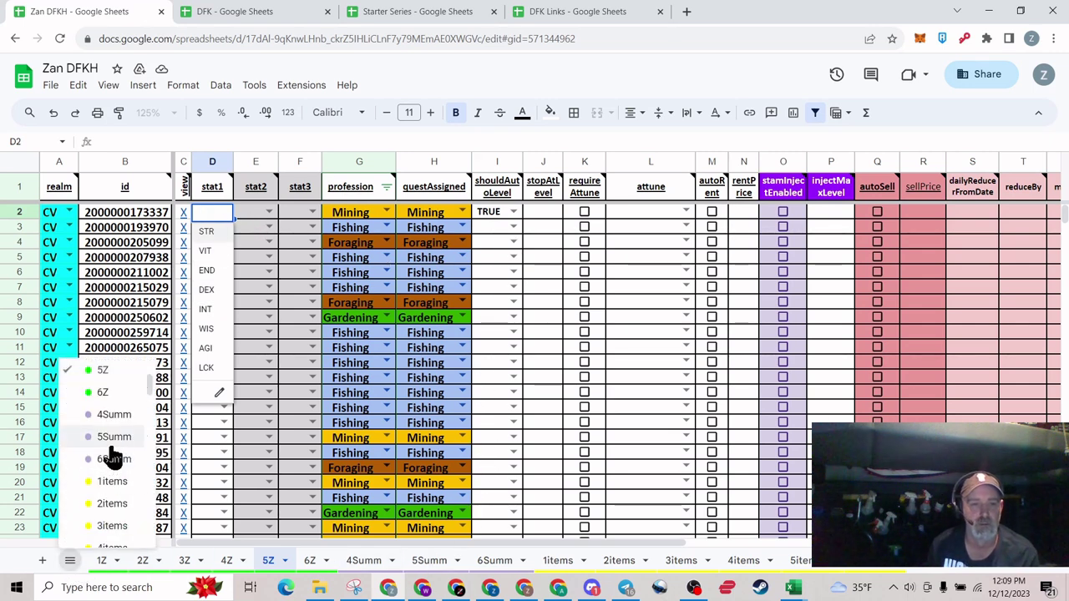
{"action": "scroll", "coordinate": [113, 480], "scroll_direction": "down", "scroll_amount": 5}
{"action": "scroll", "coordinate": [117, 480], "scroll_direction": "down", "scroll_amount": 10}
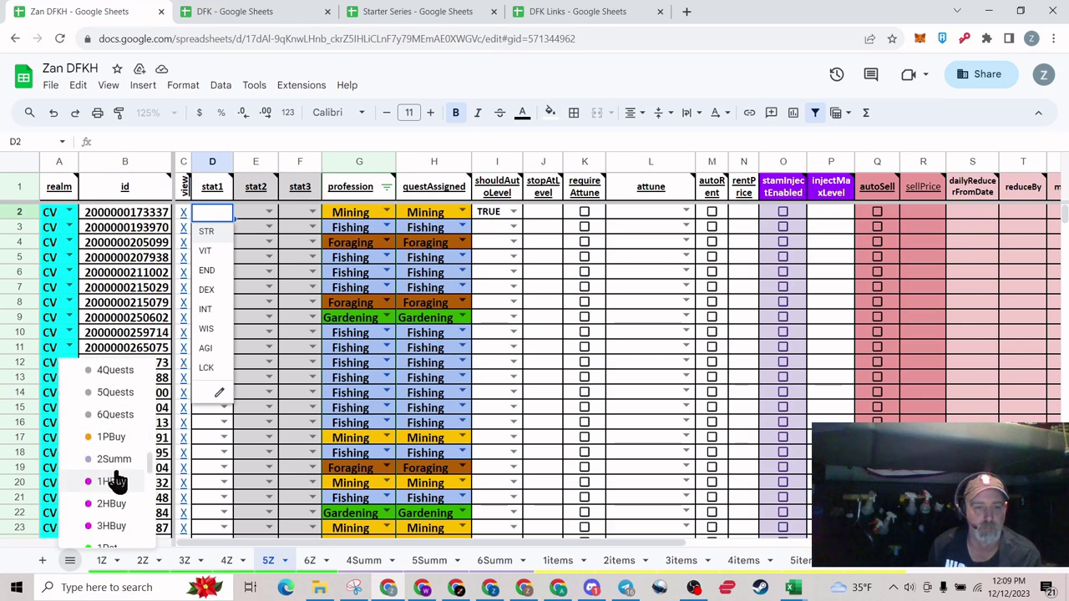
{"action": "scroll", "coordinate": [115, 483], "scroll_direction": "down", "scroll_amount": 10}
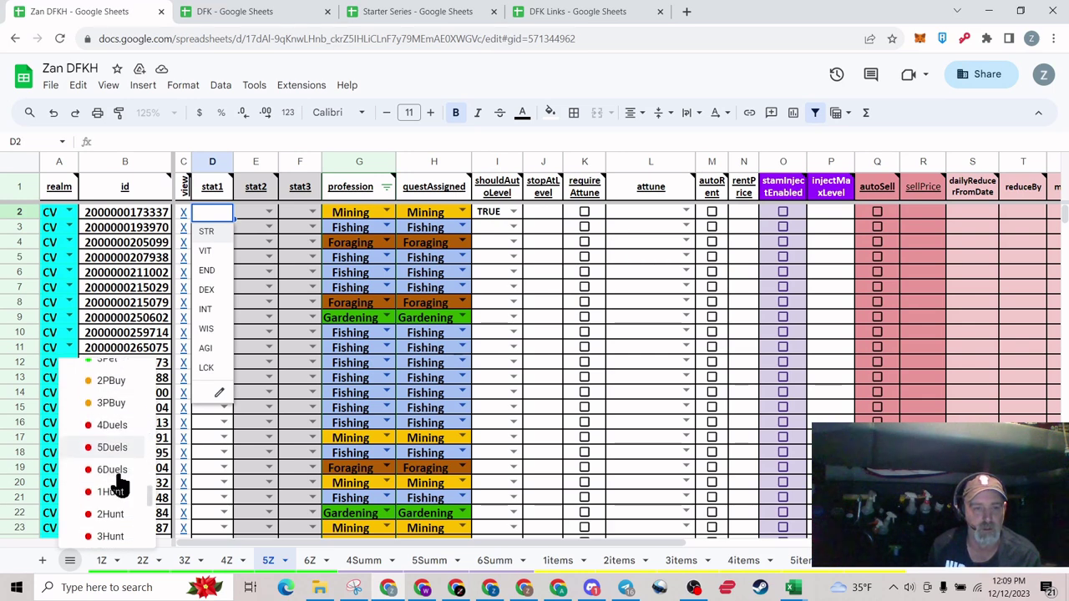
{"action": "scroll", "coordinate": [115, 476], "scroll_direction": "up", "scroll_amount": 15}
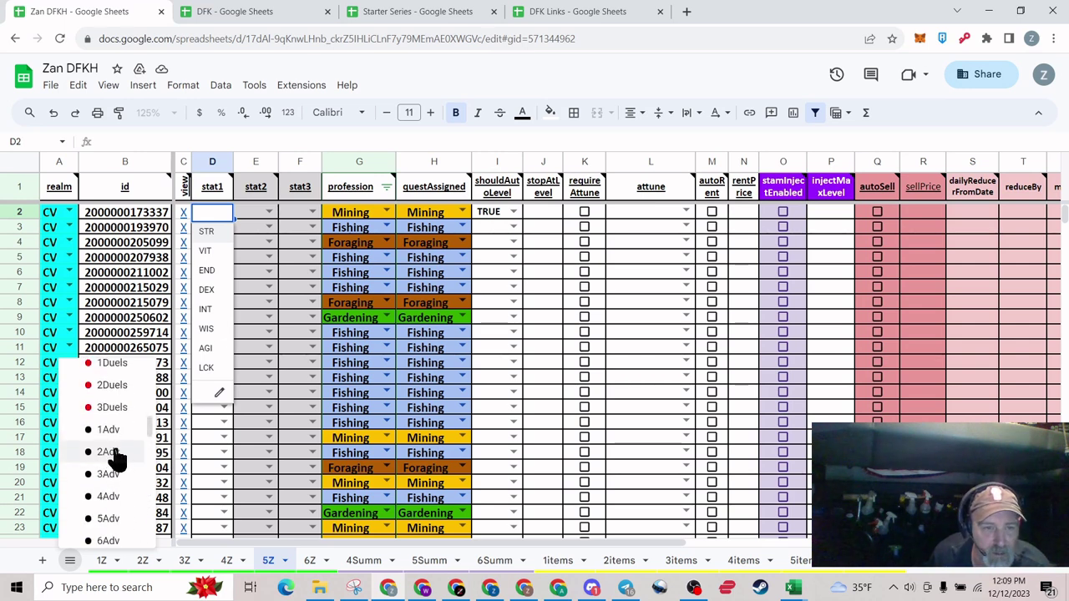
{"action": "left_click", "coordinate": [108, 520]}
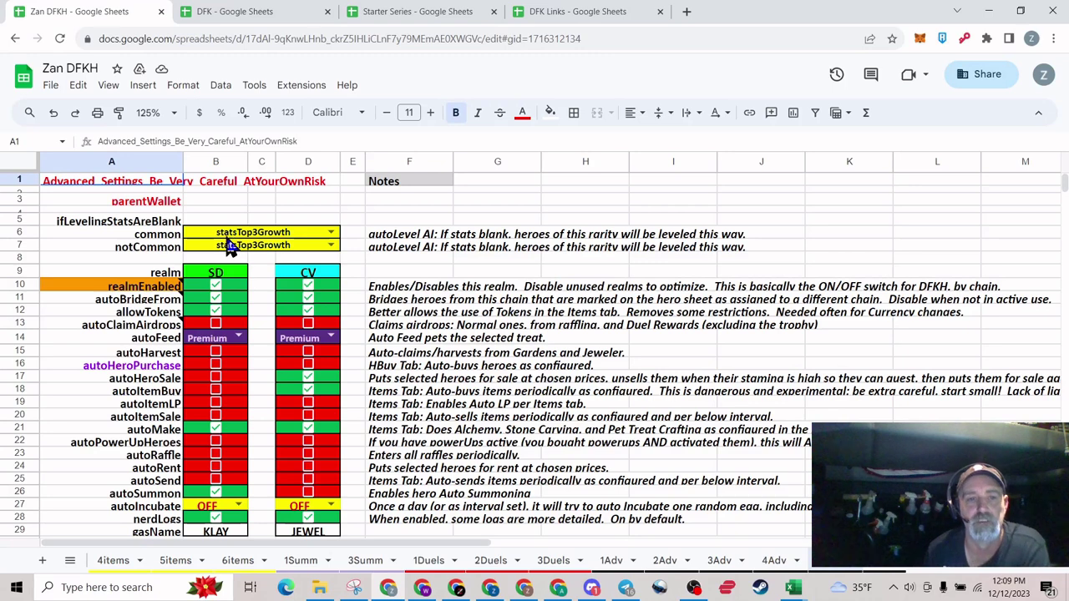
{"action": "left_click", "coordinate": [330, 234]}
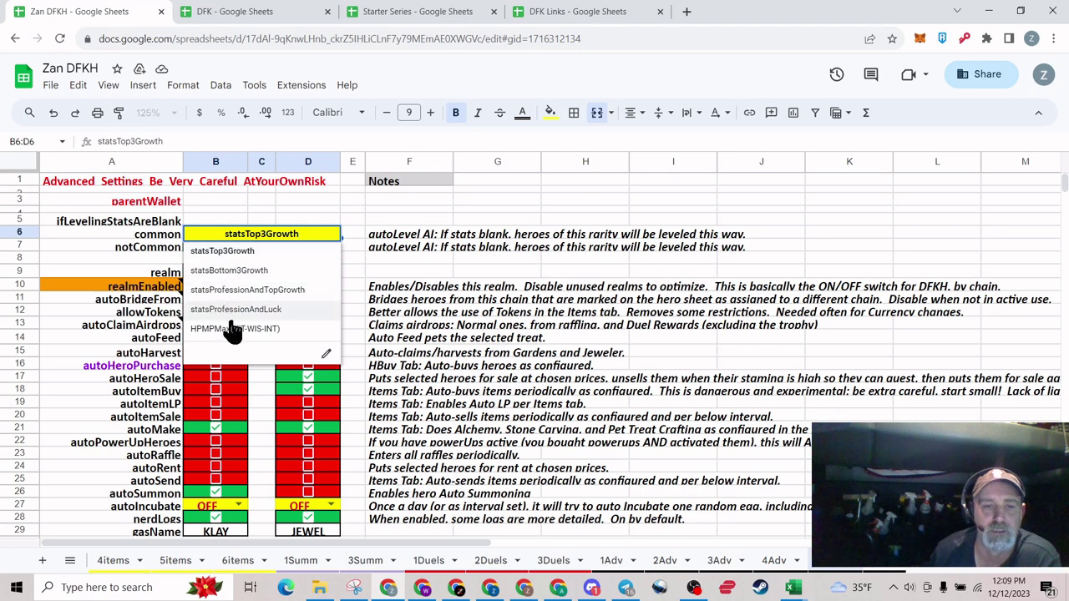
{"action": "left_click", "coordinate": [391, 220]}
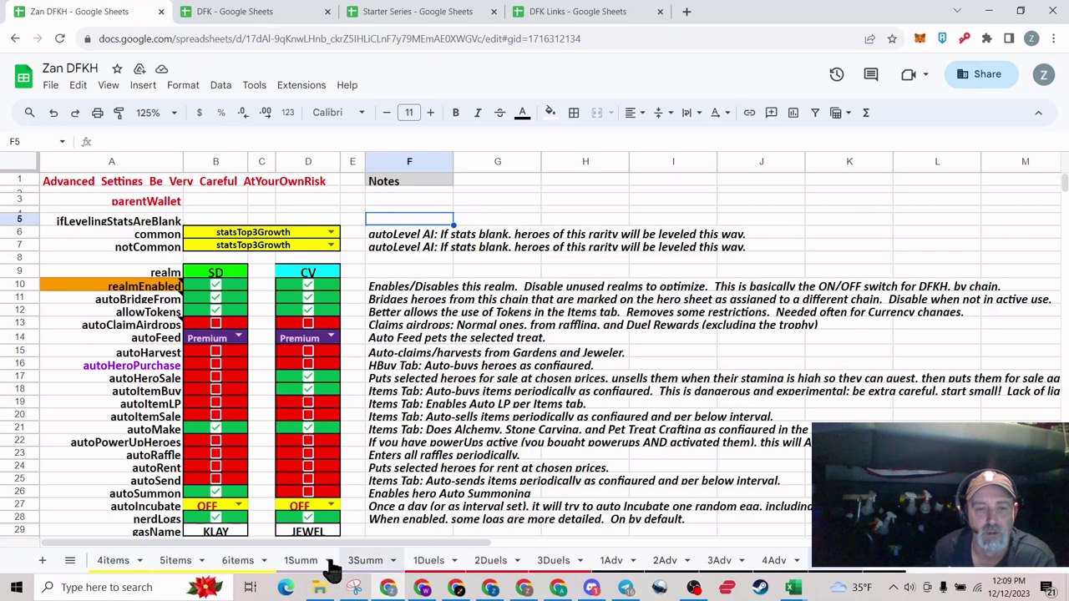
Return from the 5Adv sheet to the 5Z hero sheet
{"action": "left_click", "coordinate": [70, 560]}
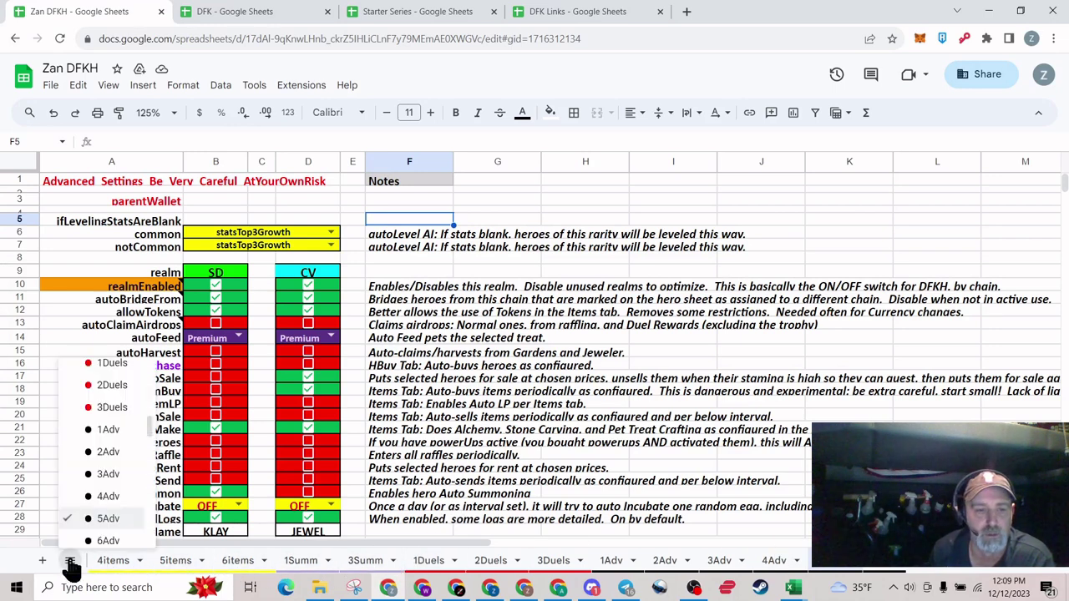
{"action": "scroll", "coordinate": [109, 451], "scroll_direction": "up", "scroll_amount": 5}
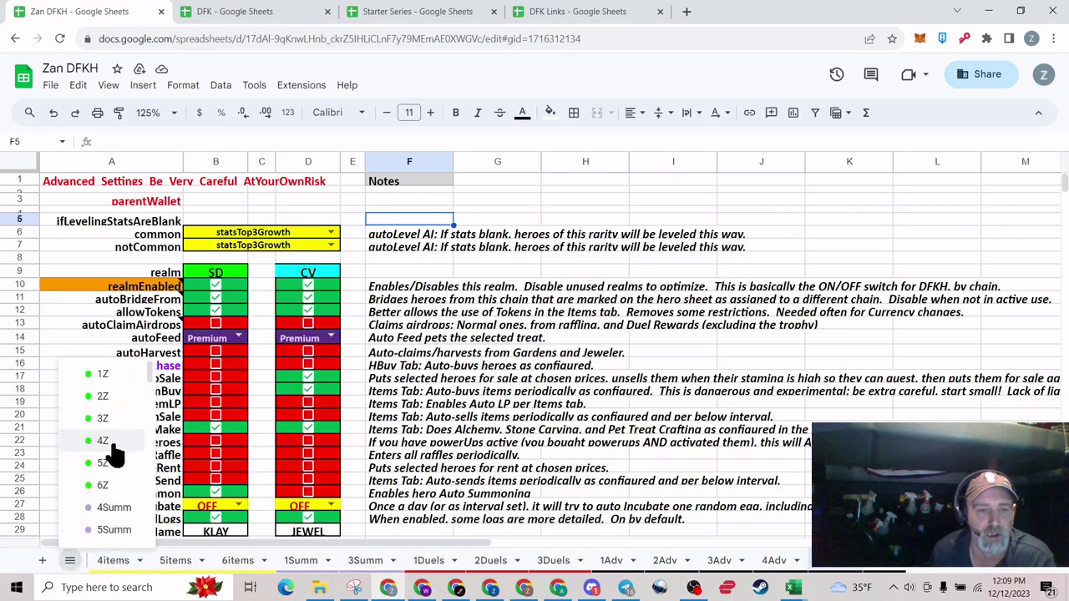
{"action": "left_click", "coordinate": [109, 471]}
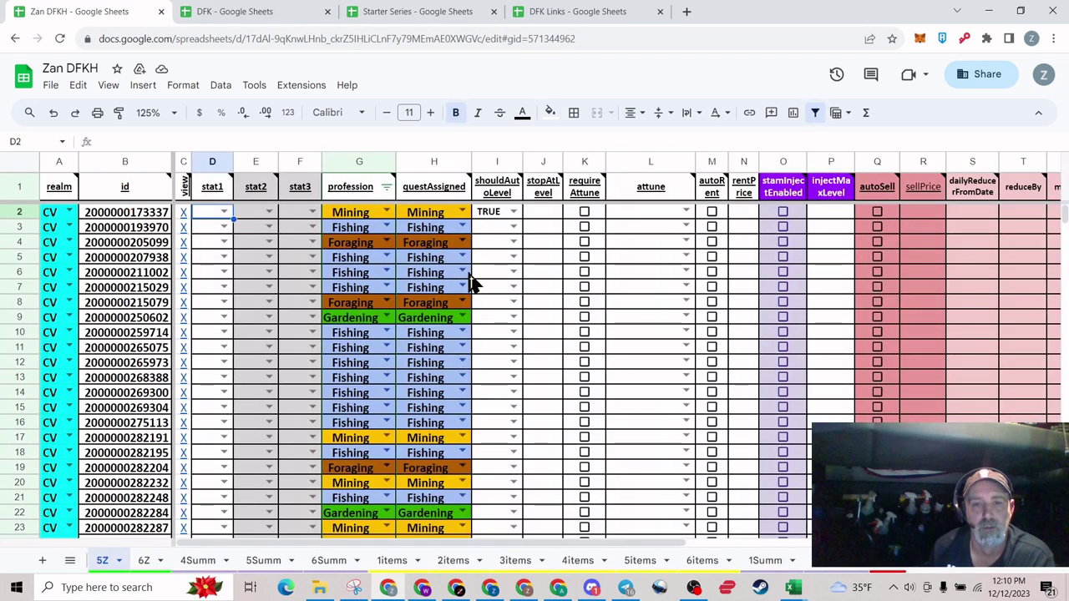
Try the FALSE and WARN options for shouldAutoLevel in I2, the first hero's row
{"action": "left_click", "coordinate": [513, 213]}
{"action": "left_click", "coordinate": [502, 249]}
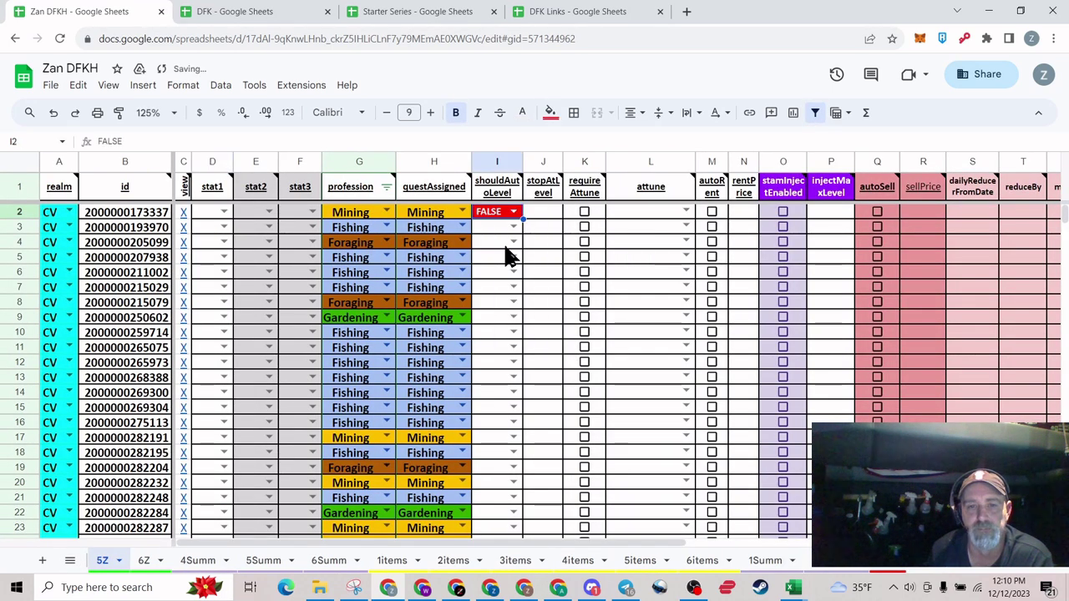
{"action": "left_click", "coordinate": [513, 213]}
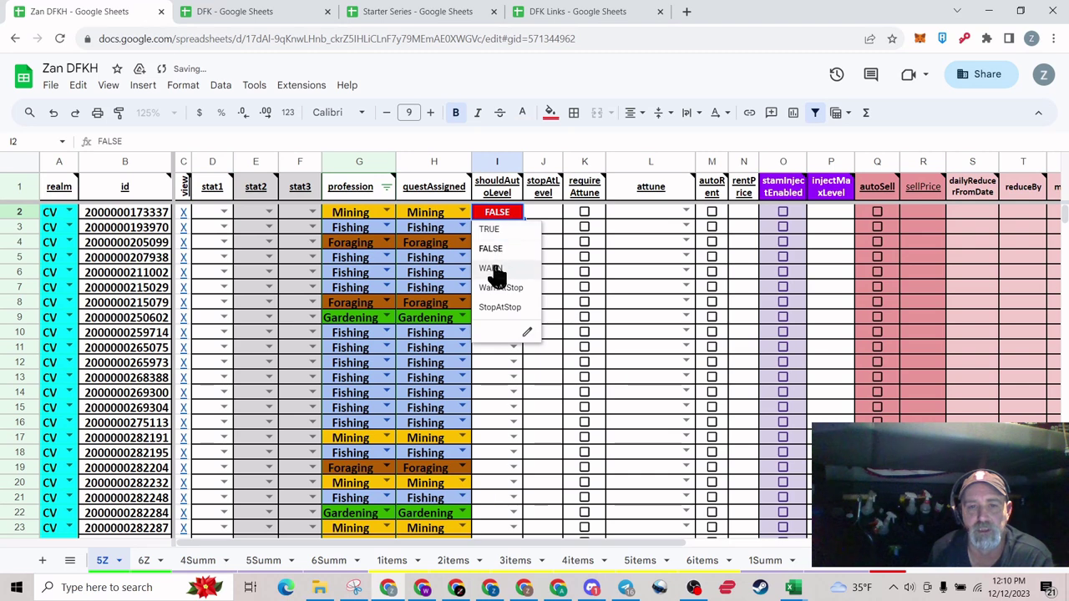
{"action": "left_click", "coordinate": [496, 269]}
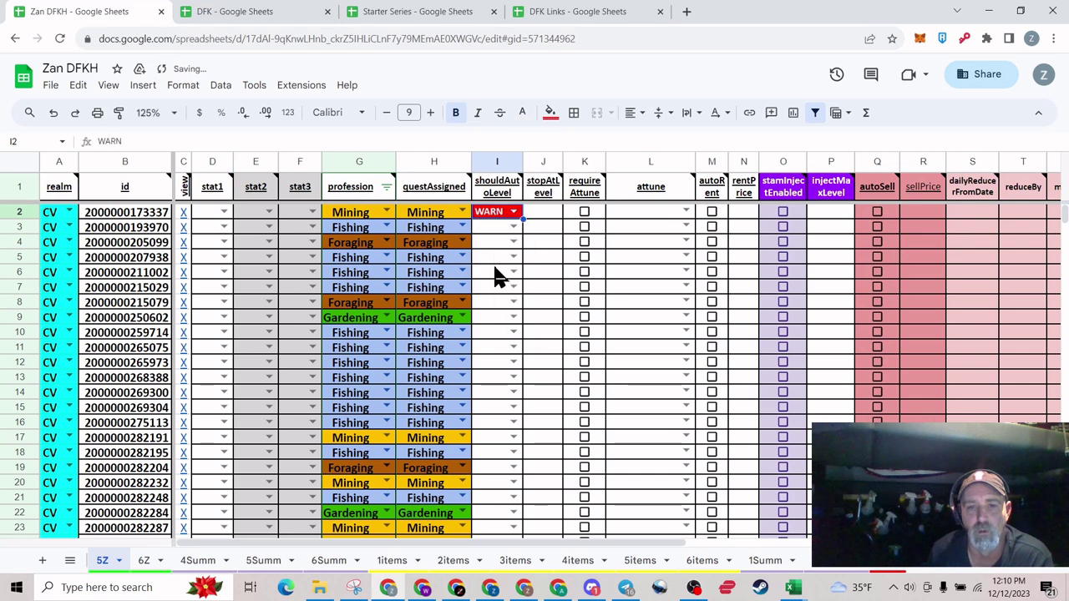
Set the first hero's shouldAutoLevel to WarnAtStop and enter 10 as its stopAtLevel in J2
{"action": "left_click", "coordinate": [514, 215]}
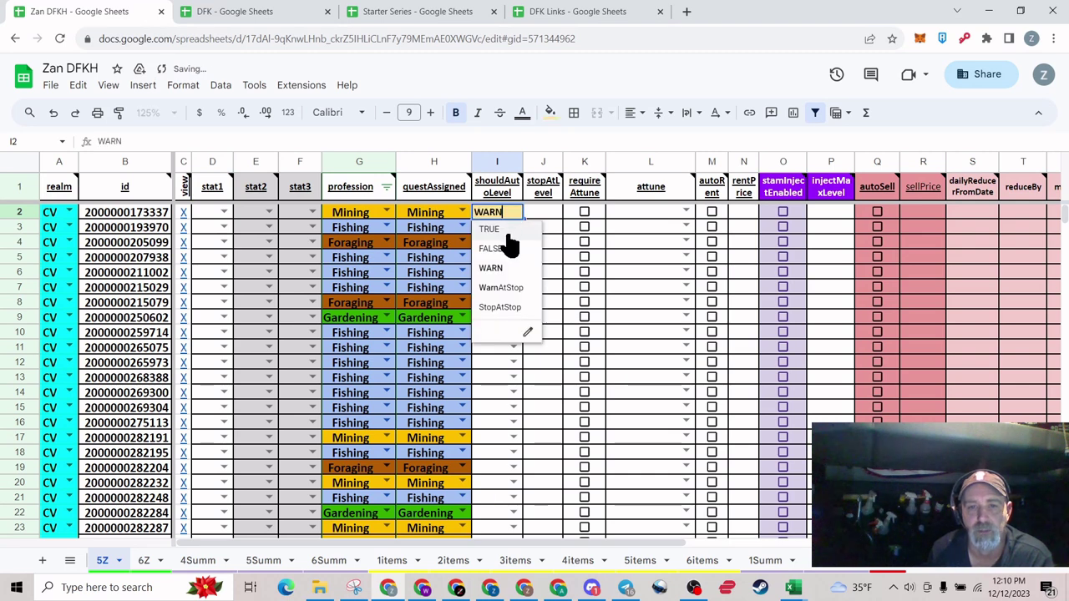
{"action": "left_click", "coordinate": [495, 292]}
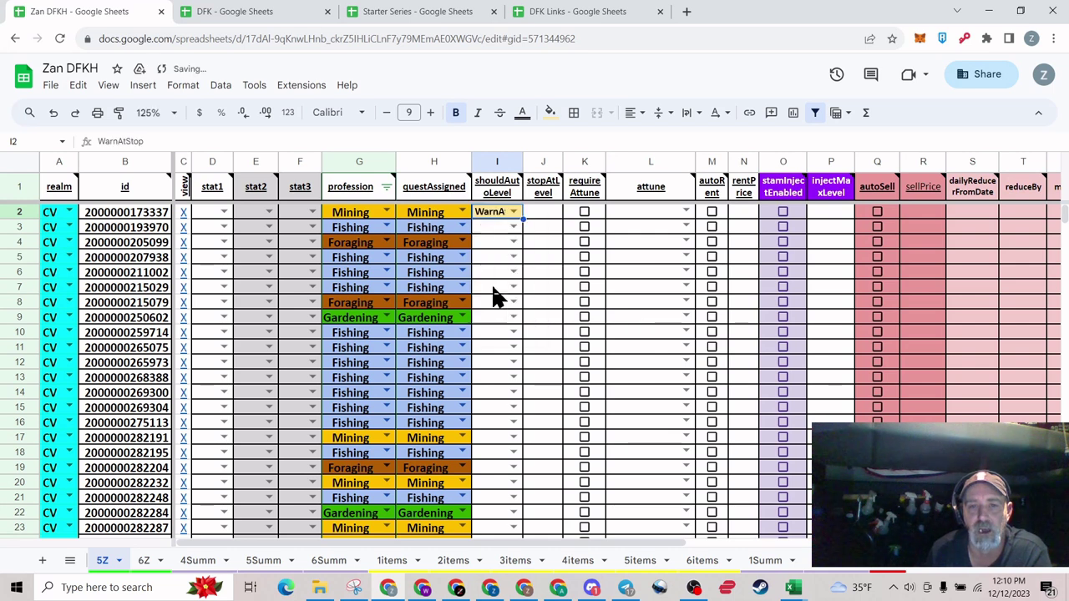
{"action": "left_click", "coordinate": [545, 213]}
{"action": "type", "text": "10"}
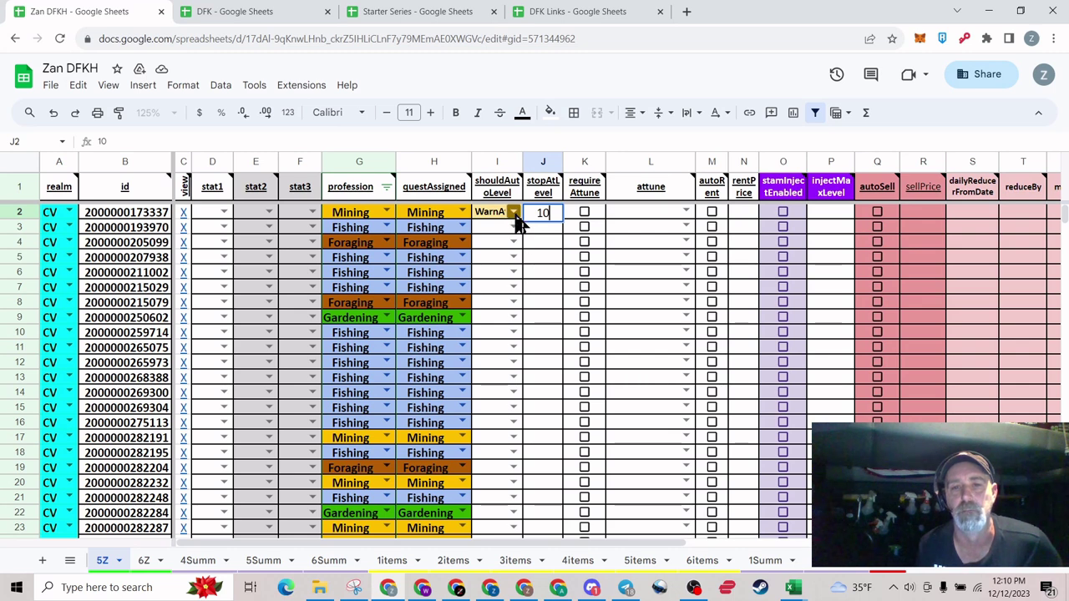
Switch the first hero's shouldAutoLevel in I2 to StopAtStop and select its stopAtLevel cell
{"action": "left_click", "coordinate": [514, 214]}
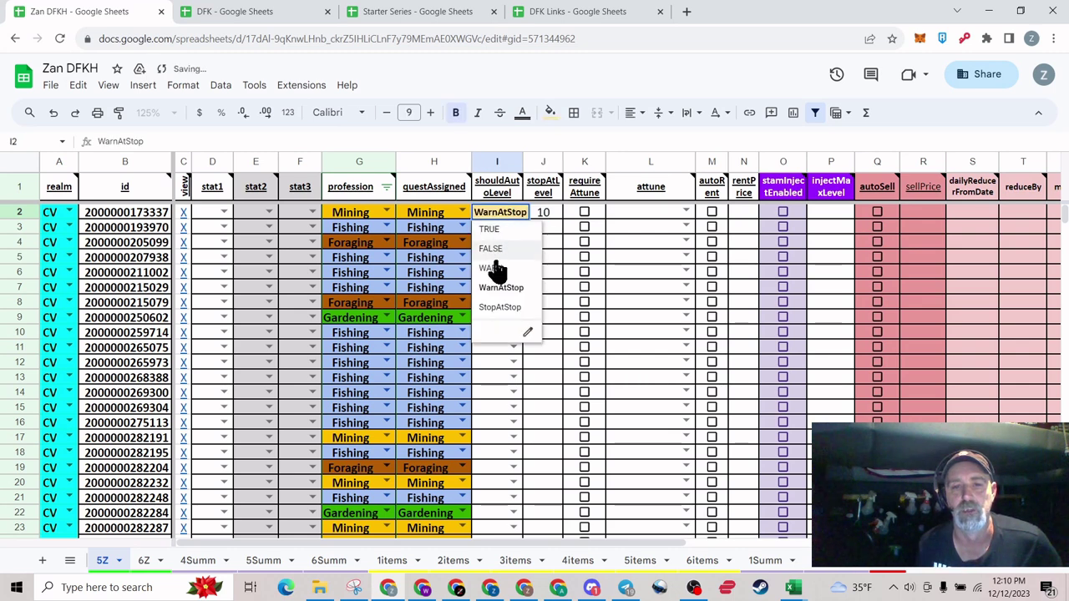
{"action": "left_click", "coordinate": [499, 309]}
{"action": "left_click", "coordinate": [542, 215]}
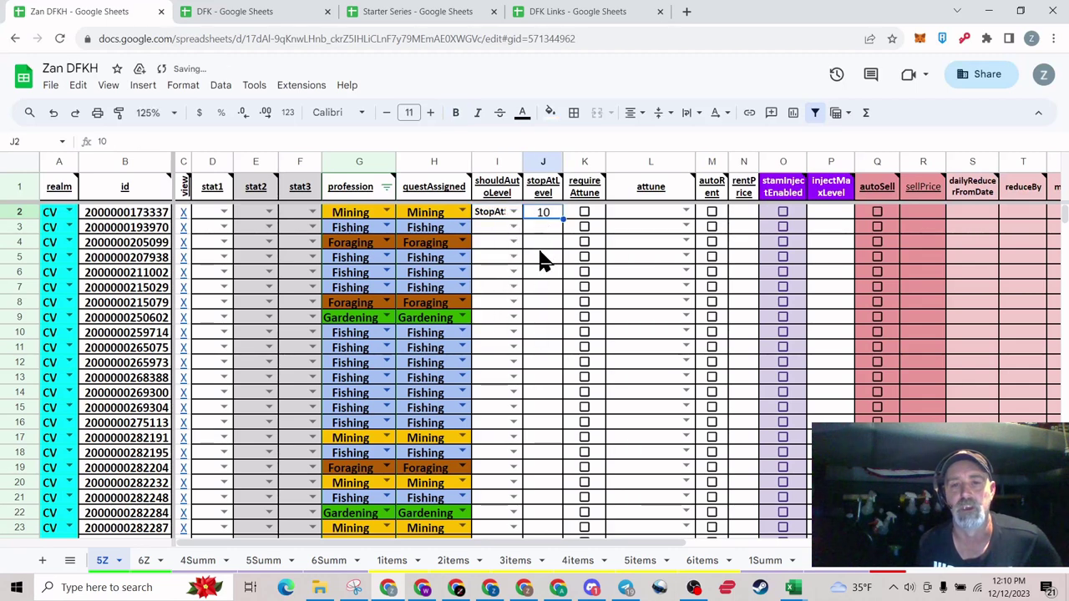
Set shouldAutoLevel to FALSE in I2 and clear the stopAtLevel value in J2
{"action": "left_click", "coordinate": [513, 213]}
{"action": "left_click", "coordinate": [490, 250]}
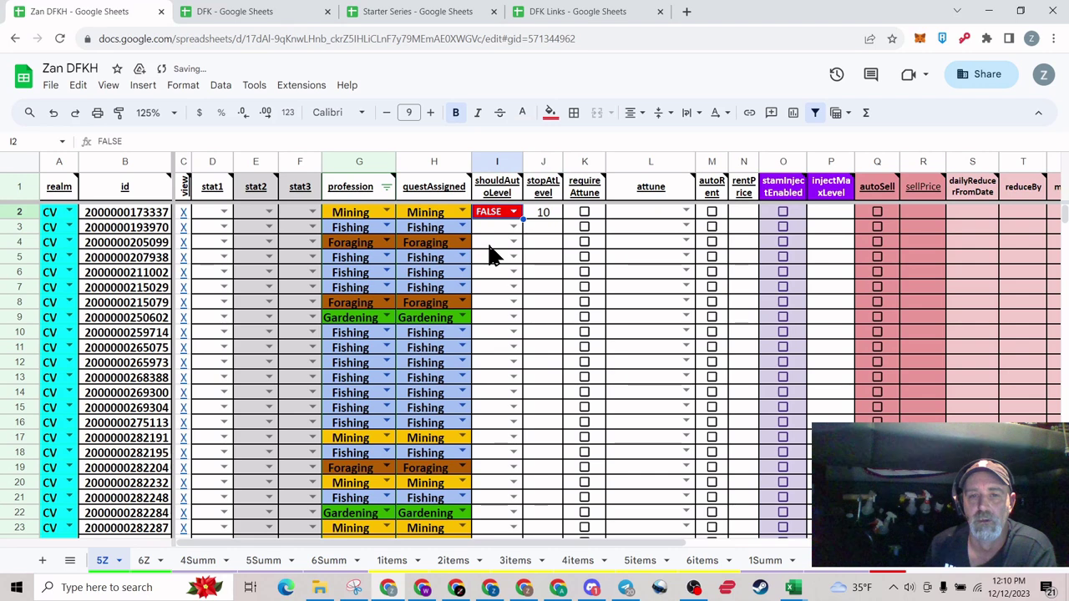
{"action": "left_click", "coordinate": [531, 216]}
{"action": "key", "text": "Delete"}
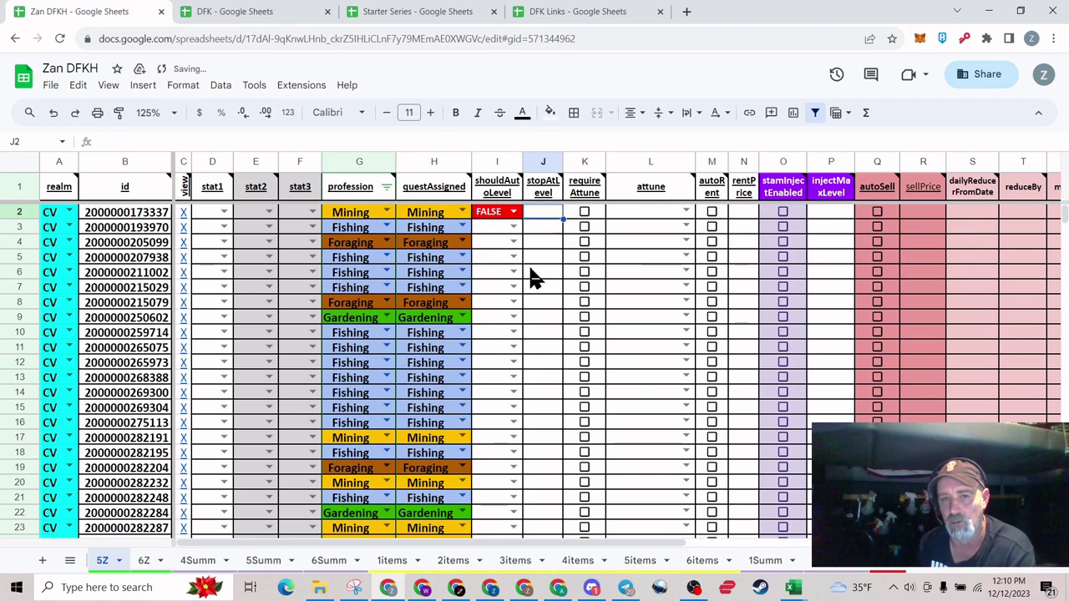
Fill FALSE from I2 down the shouldAutoLevel column to row 256 and review the filled column back up to the first hero
{"action": "left_click", "coordinate": [500, 219]}
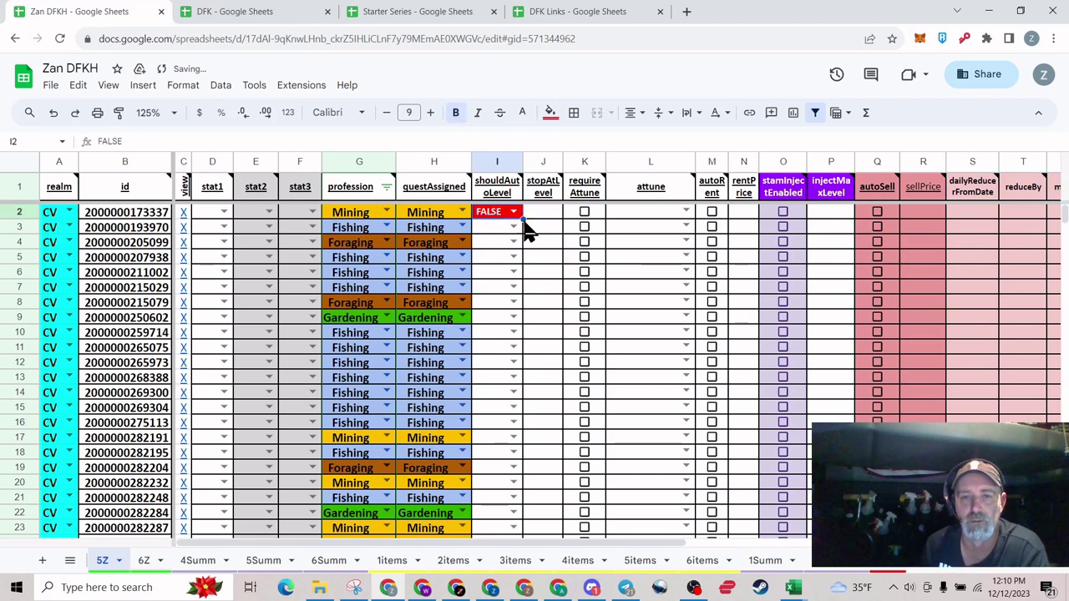
{"action": "left_click_drag", "start_coordinate": [522, 219], "coordinate": [518, 390]}
{"action": "left_click", "coordinate": [544, 392]}
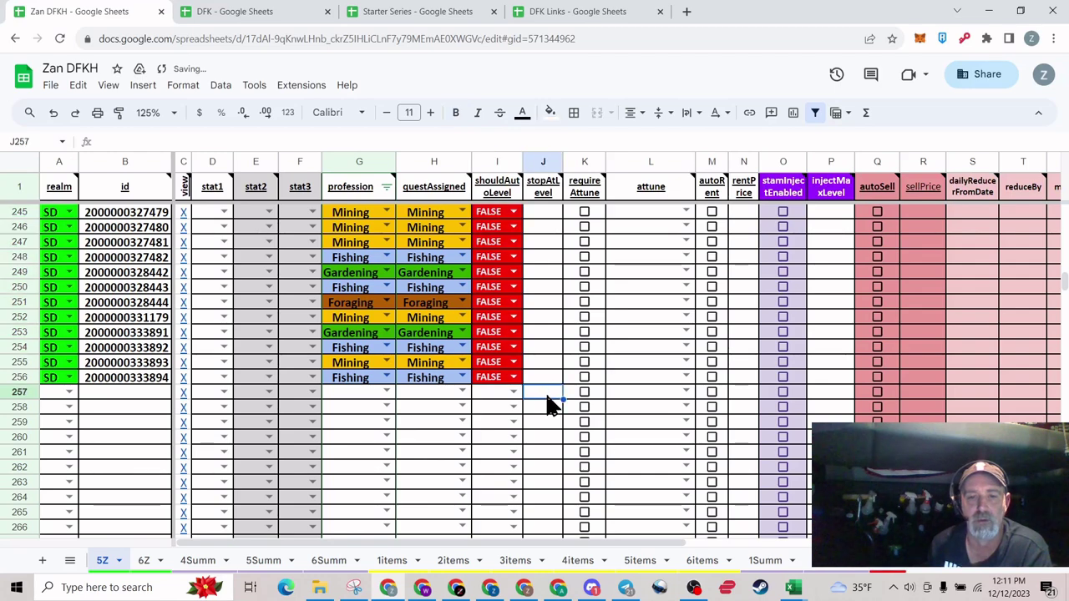
{"action": "scroll", "coordinate": [547, 388], "scroll_direction": "up", "scroll_amount": 5}
{"action": "scroll", "coordinate": [543, 386], "scroll_direction": "up", "scroll_amount": 12}
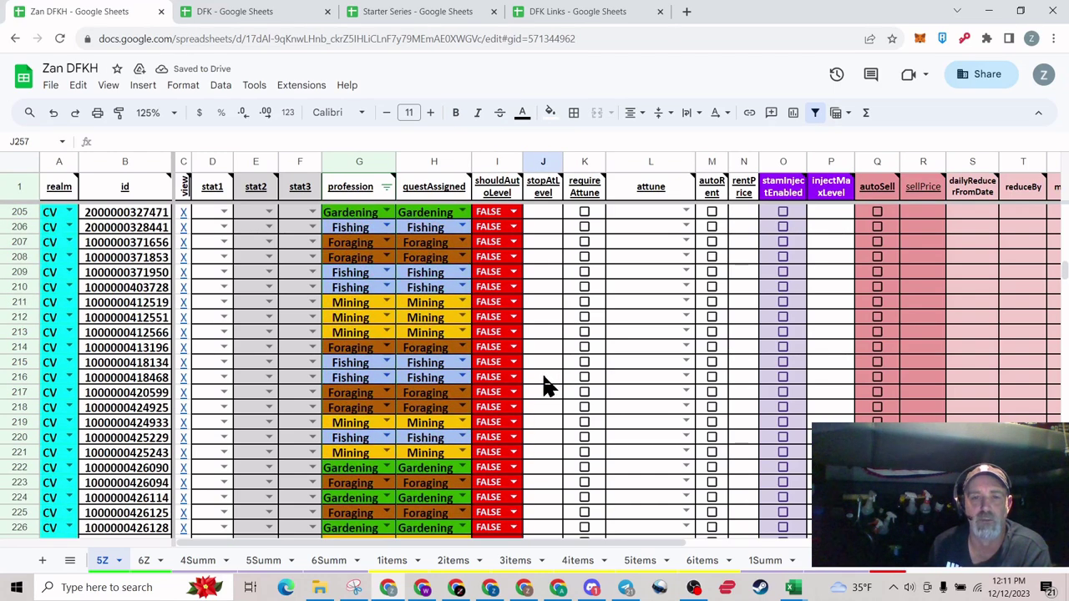
{"action": "scroll", "coordinate": [543, 380], "scroll_direction": "up", "scroll_amount": 12}
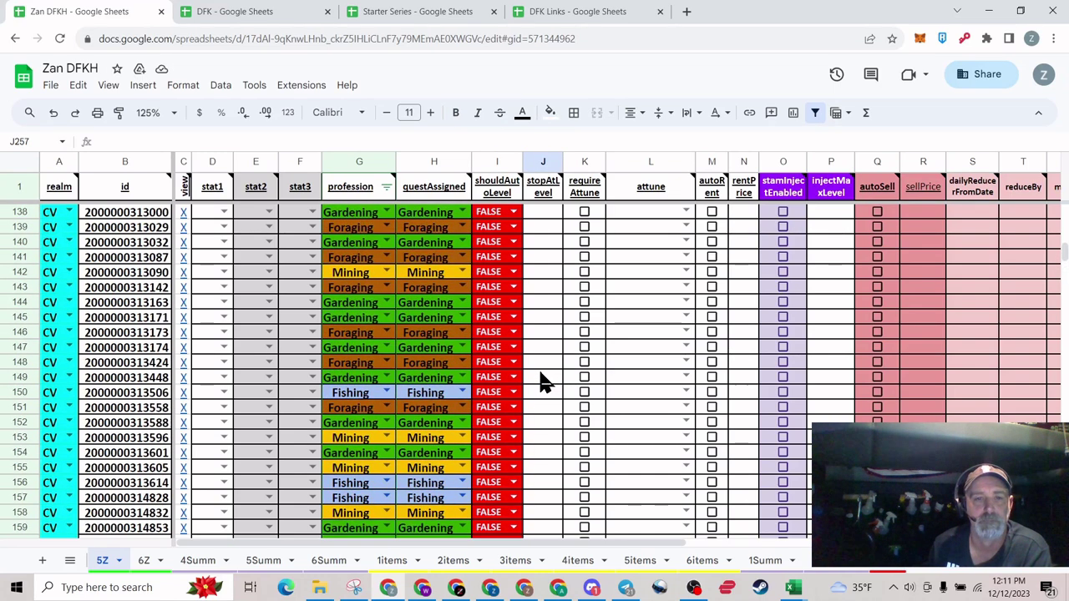
{"action": "scroll", "coordinate": [542, 380], "scroll_direction": "up", "scroll_amount": 15}
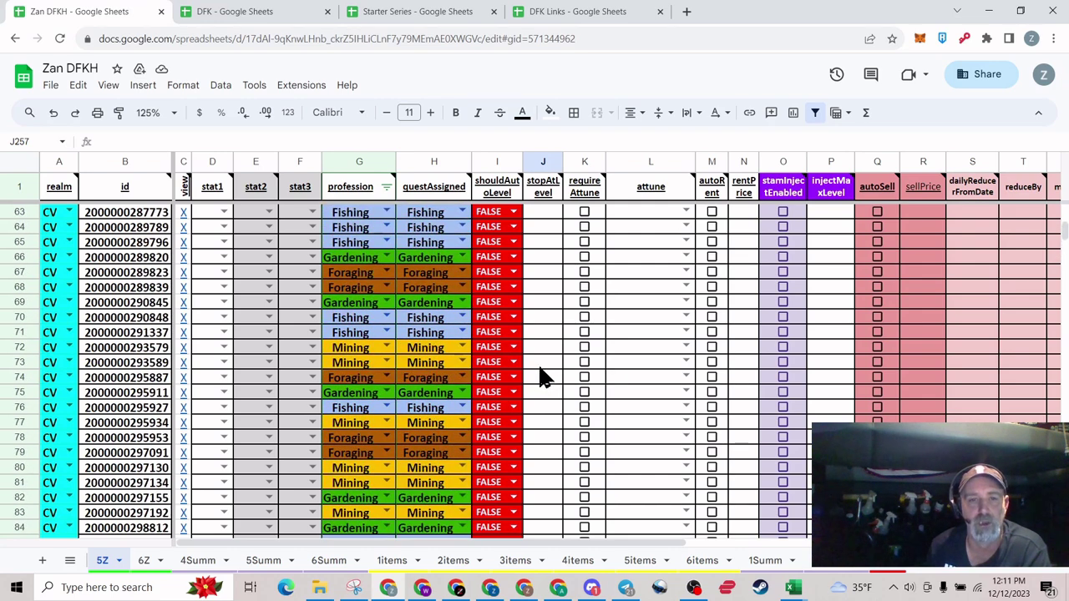
{"action": "scroll", "coordinate": [541, 377], "scroll_direction": "up", "scroll_amount": 4}
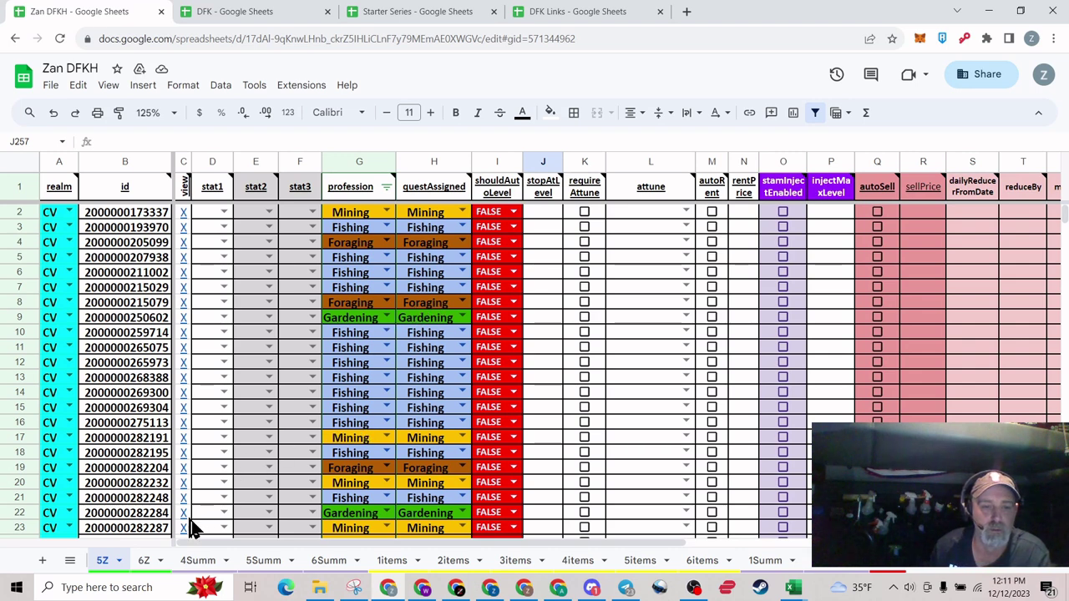
On the 5Adv sheet, disable autoLevel for heroes not on the sheet in both the SD and CV realms
{"action": "left_click", "coordinate": [70, 561]}
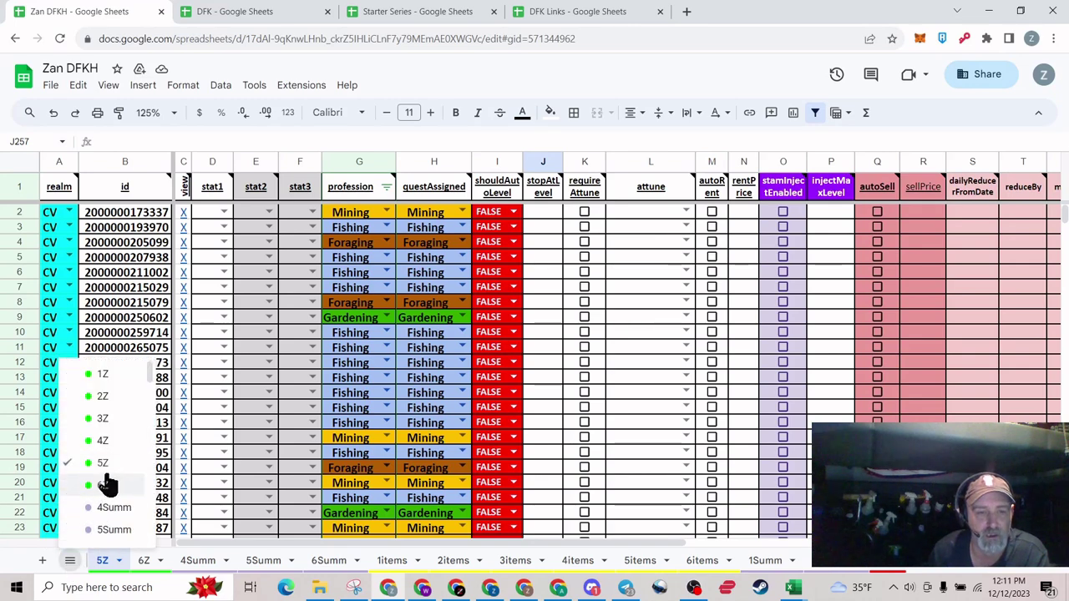
{"action": "scroll", "coordinate": [100, 476], "scroll_direction": "down", "scroll_amount": 3}
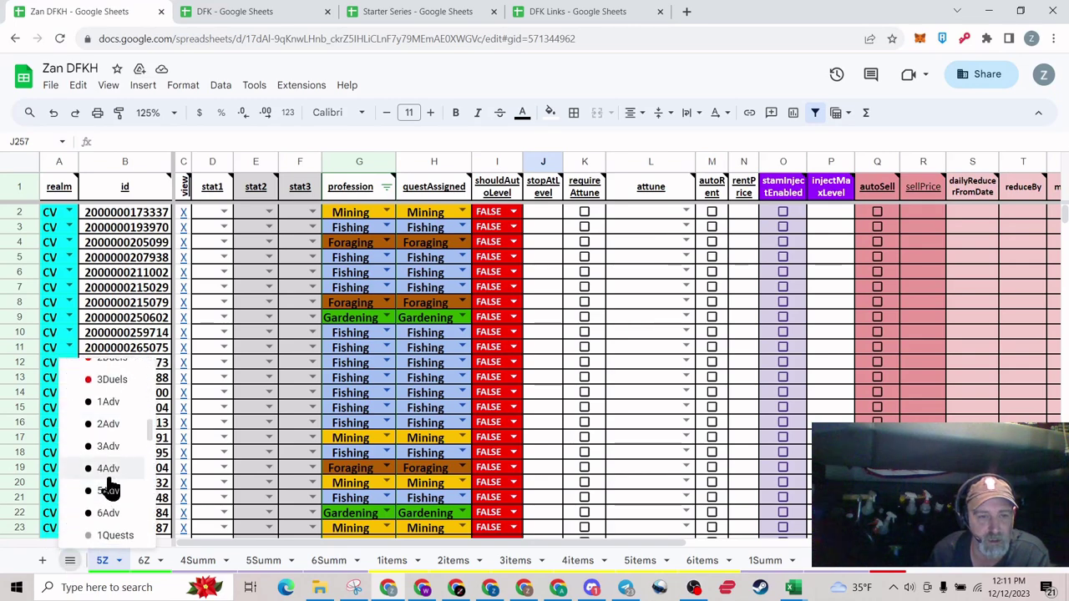
{"action": "left_click", "coordinate": [108, 492]}
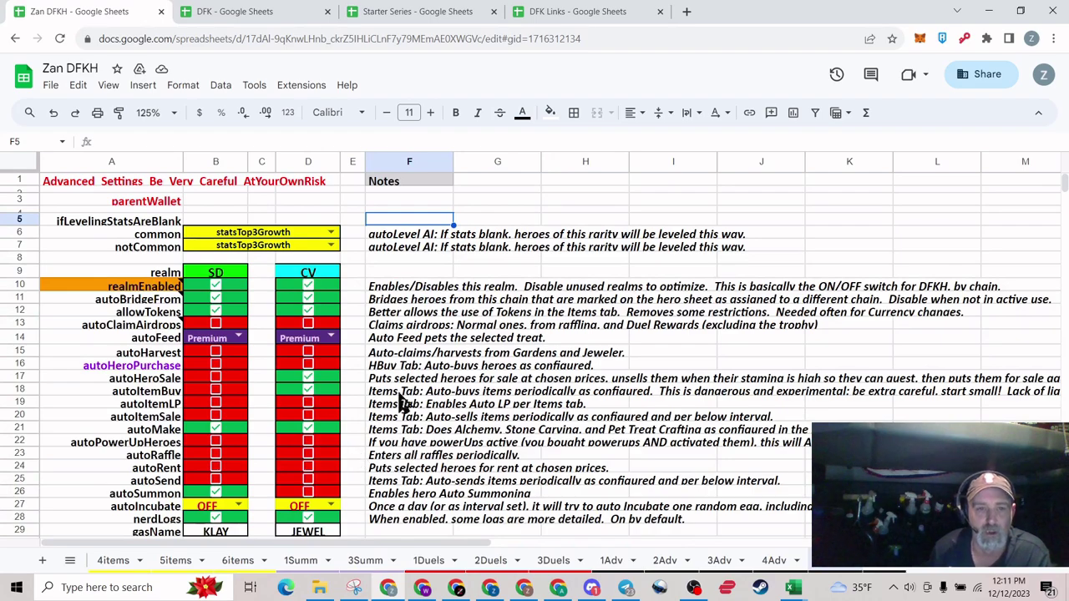
{"action": "scroll", "coordinate": [393, 406], "scroll_direction": "down", "scroll_amount": 5}
{"action": "scroll", "coordinate": [424, 411], "scroll_direction": "down", "scroll_amount": 15}
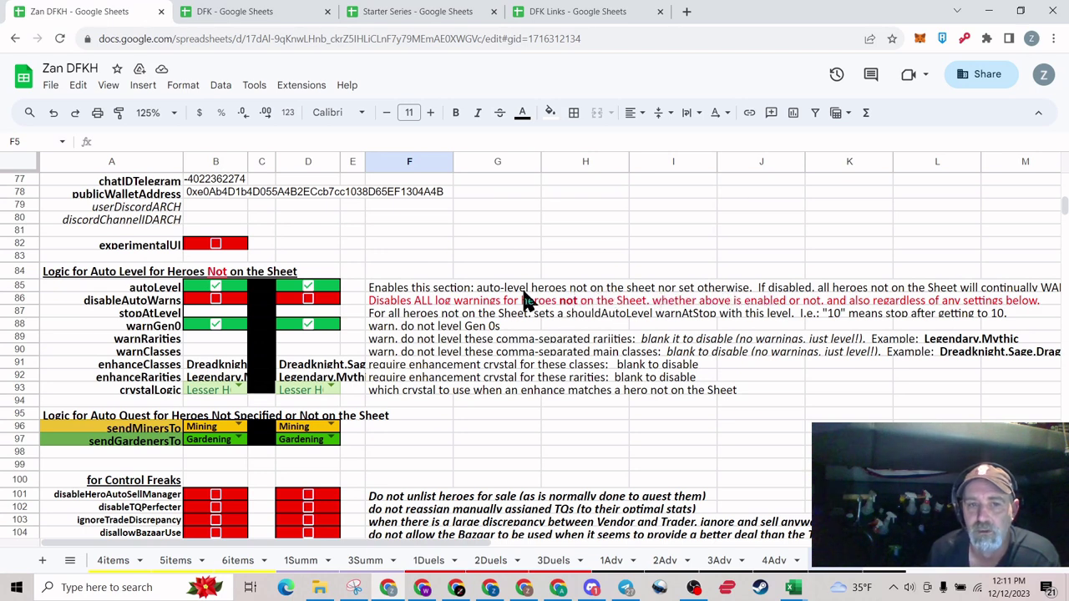
{"action": "left_click", "coordinate": [308, 287]}
{"action": "left_click", "coordinate": [215, 287]}
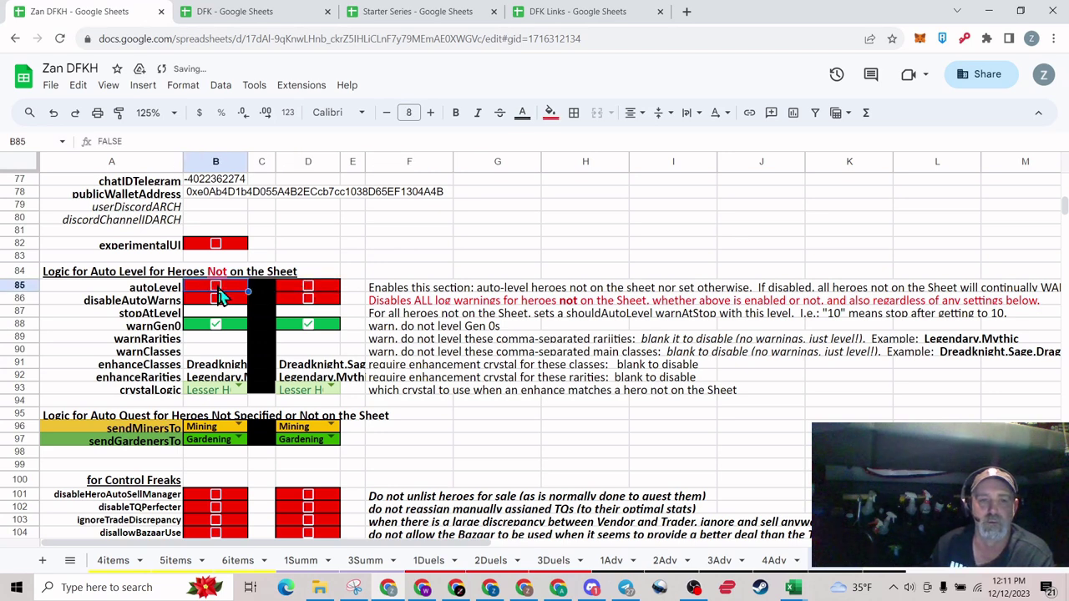
{"action": "left_click", "coordinate": [479, 428]}
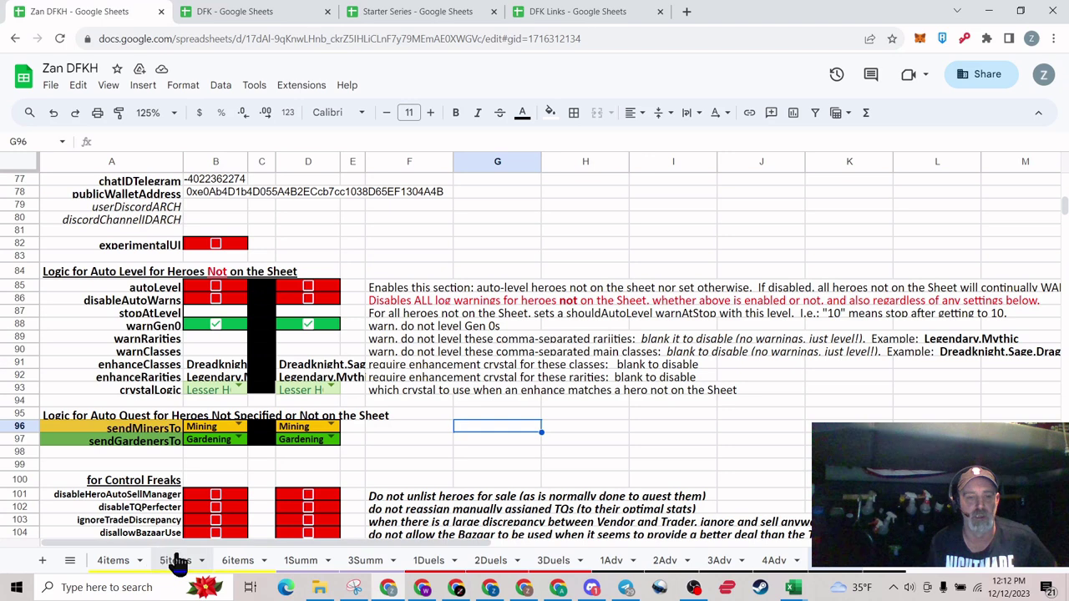
Go back to the 5Z hero sheet from the advanced settings
{"action": "scroll", "coordinate": [928, 576], "scroll_direction": "up", "scroll_amount": 5}
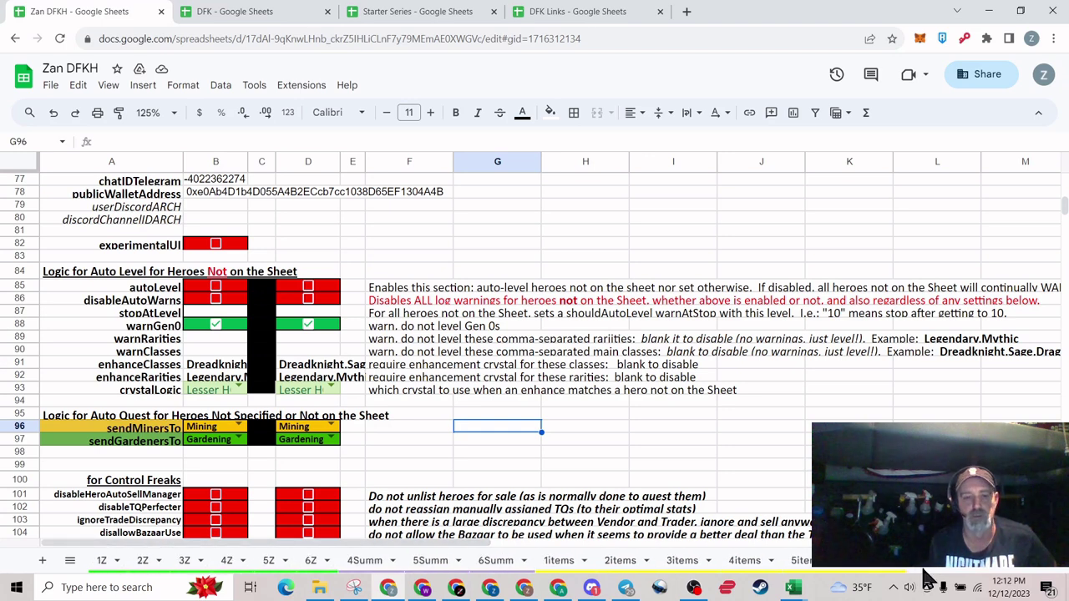
{"action": "left_click", "coordinate": [272, 561]}
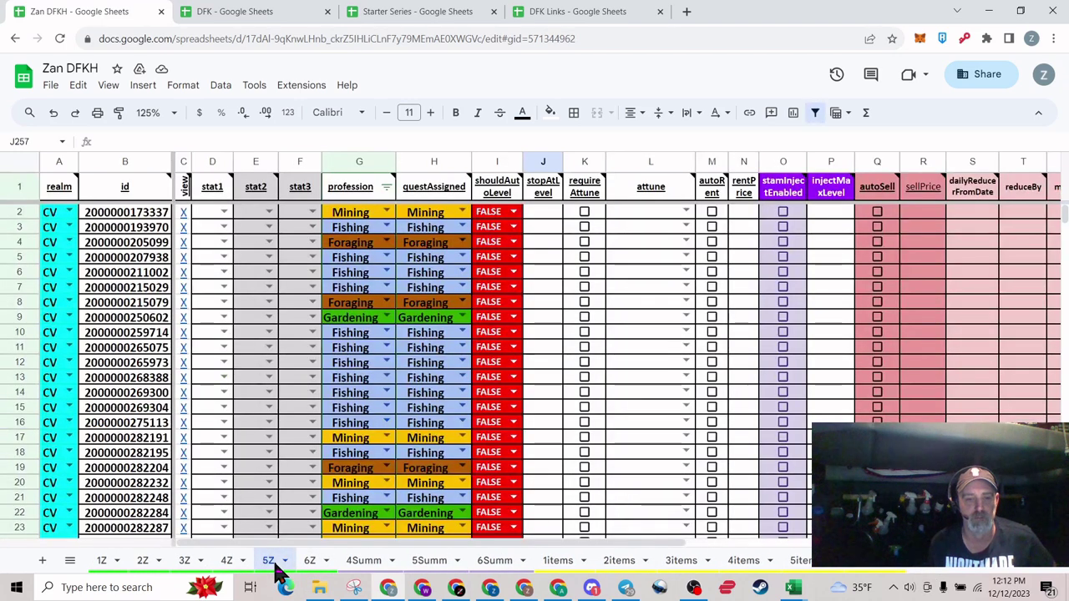